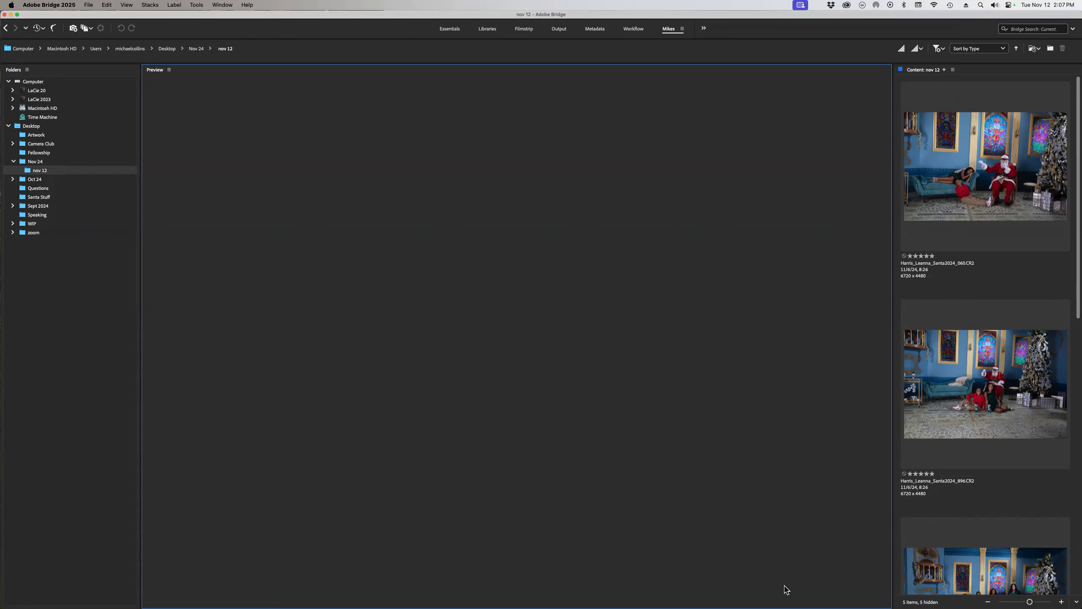
# - Open the warthog raw photo Africa_2021_0216.NEF from the nov 12 folder in Camera Raw
pyautogui.click(955, 186)
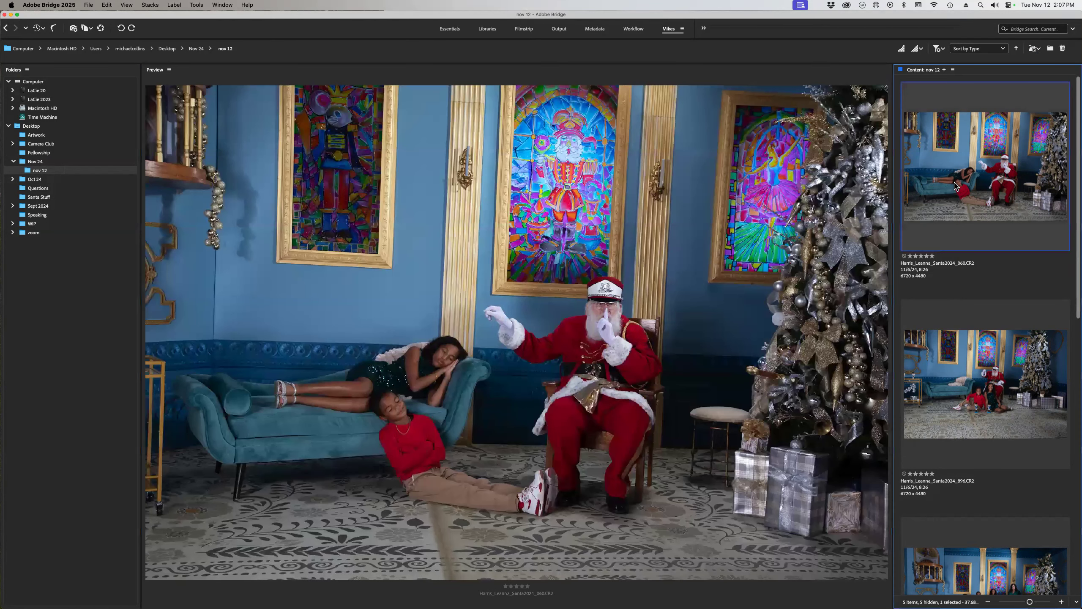
pyautogui.scroll(-5, 963, 247)
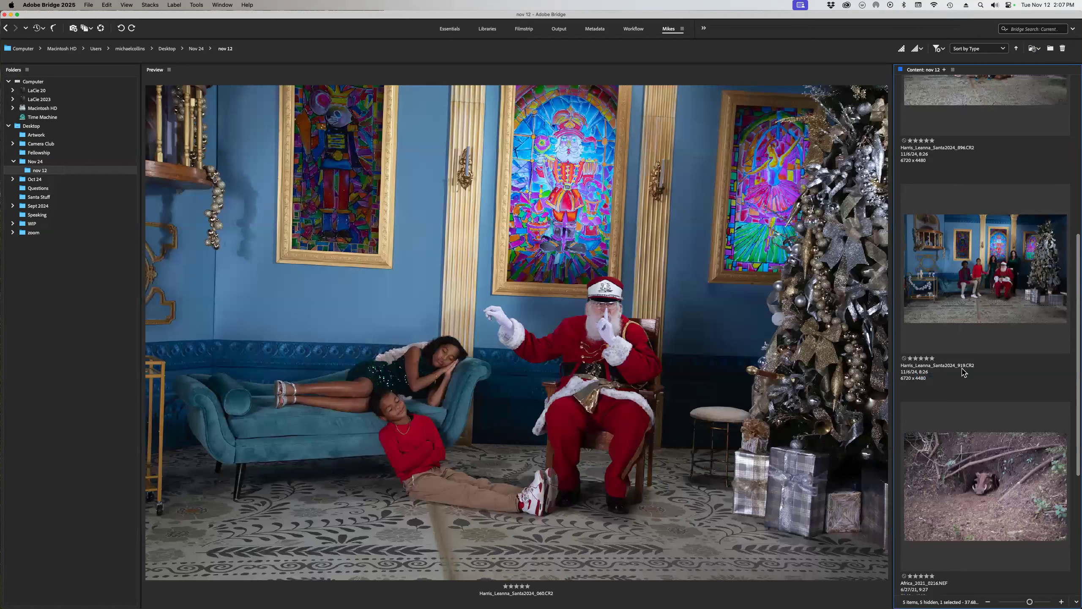
pyautogui.scroll(-4, 964, 372)
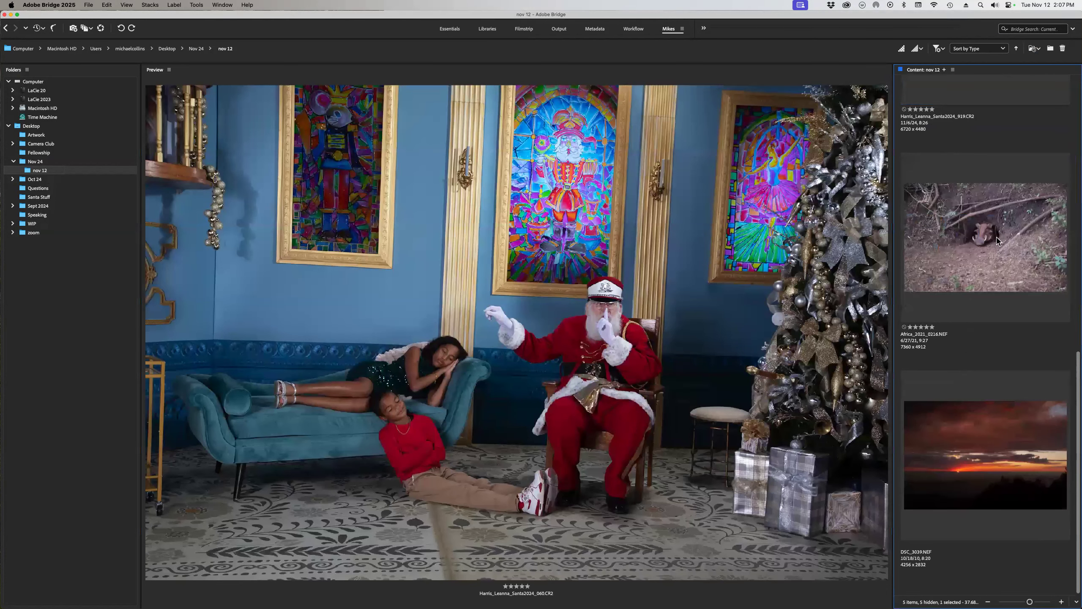
pyautogui.doubleClick(962, 221)
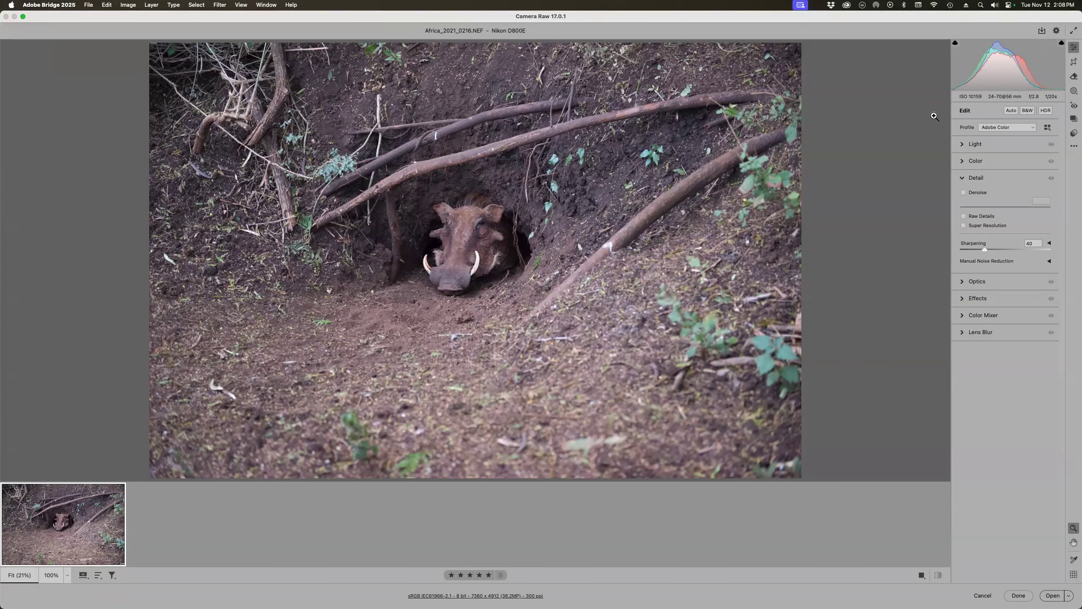
# - Examine the warthog's face and the dark burrow around it at high magnification, and return to the full-image view
pyautogui.moveTo(354, 152); pyautogui.dragTo(441, 224)
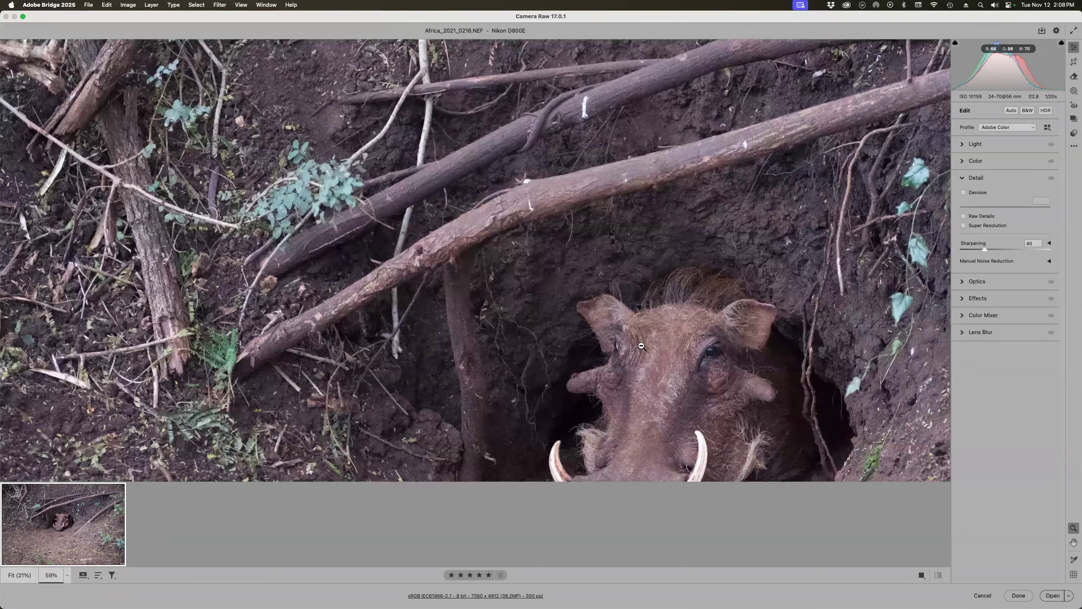
pyautogui.moveTo(646, 340); pyautogui.dragTo(560, 152)
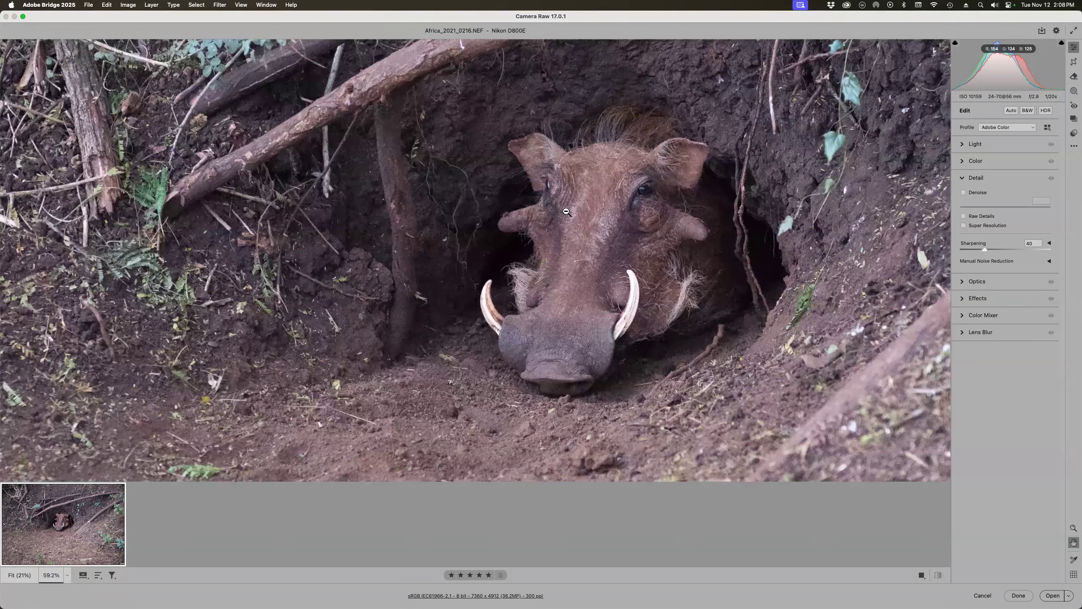
pyautogui.moveTo(592, 227); pyautogui.dragTo(648, 247)
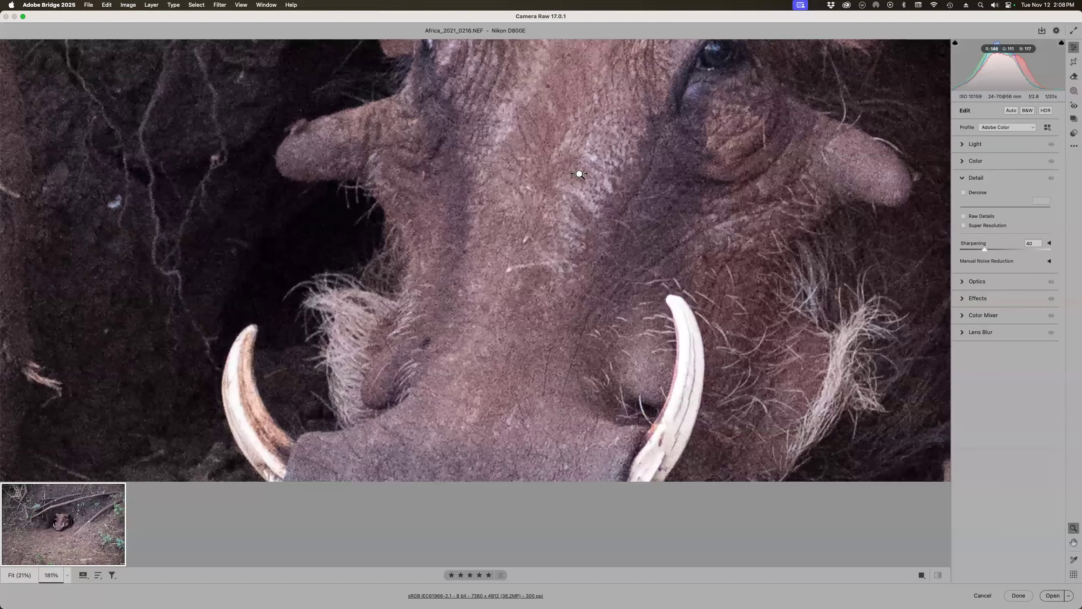
pyautogui.moveTo(571, 168); pyautogui.dragTo(585, 173)
pyautogui.moveTo(486, 179); pyautogui.dragTo(619, 205)
pyautogui.press('h')
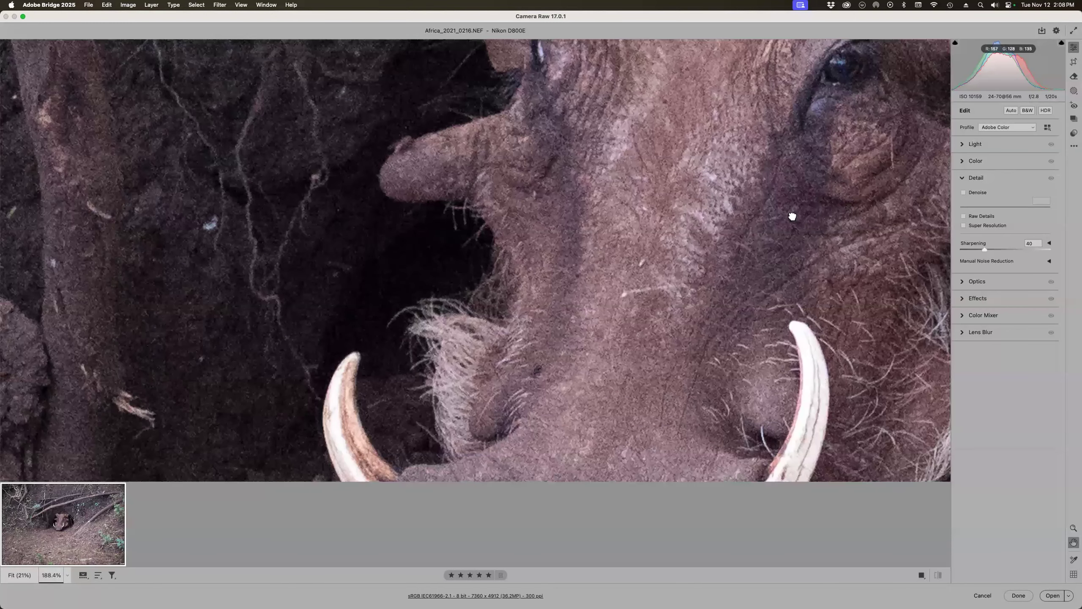
pyautogui.press('z')
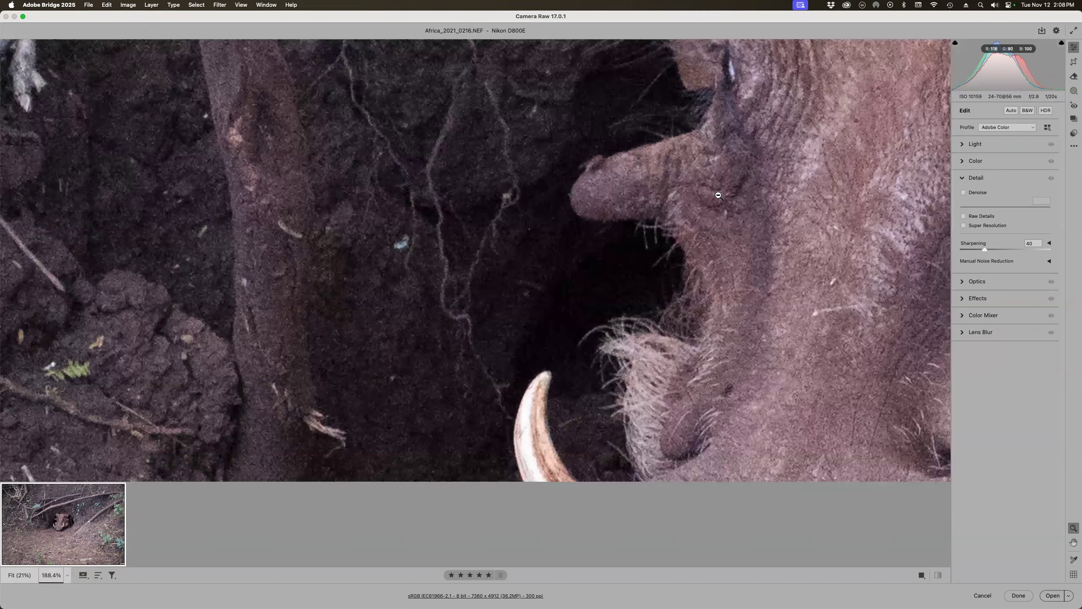
pyautogui.moveTo(709, 186); pyautogui.dragTo(718, 195)
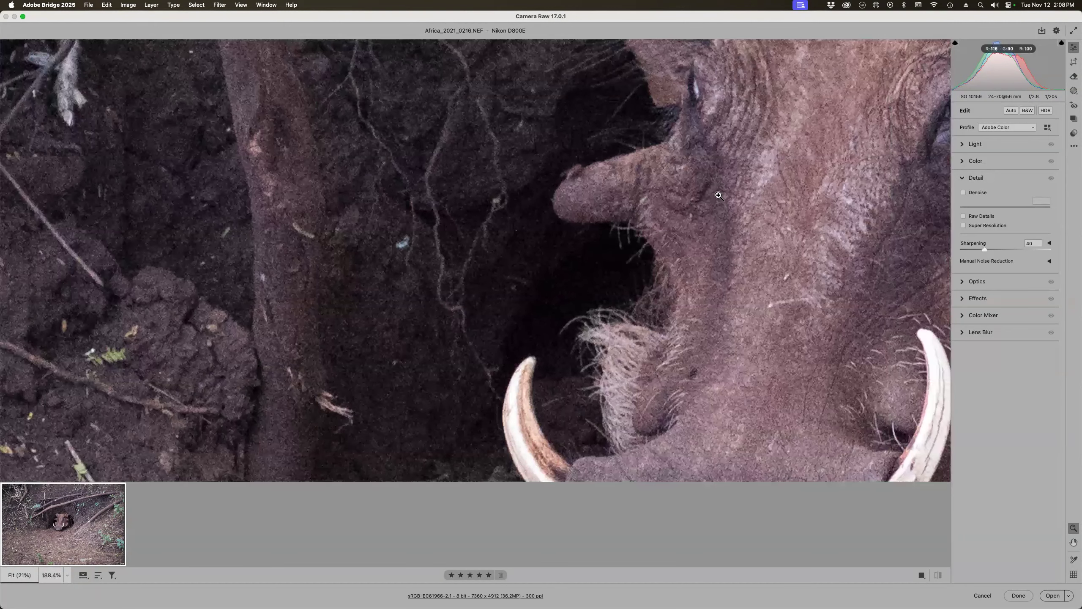
pyautogui.press('super+0')
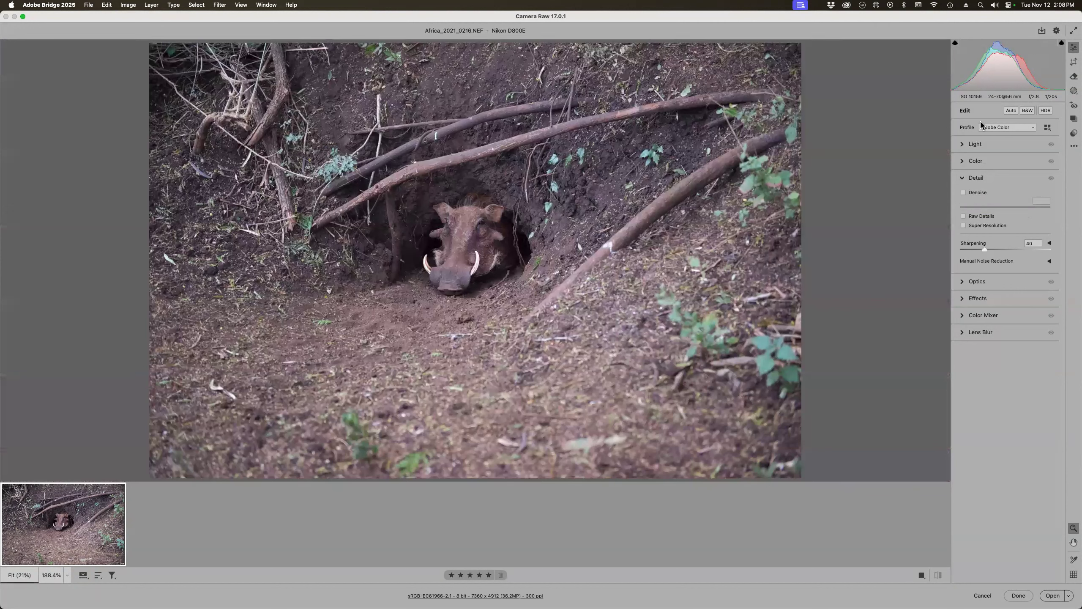
# - Try the Auto adjustments on the photo, inspect the resulting Light settings, and switch Auto off again
pyautogui.click(1009, 109)
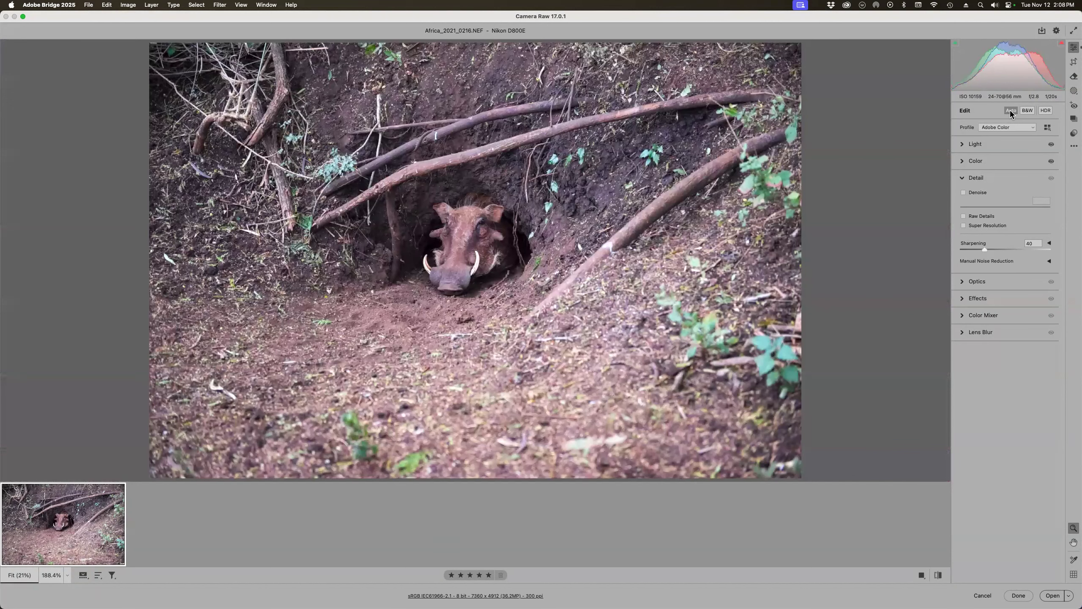
pyautogui.click(1009, 110)
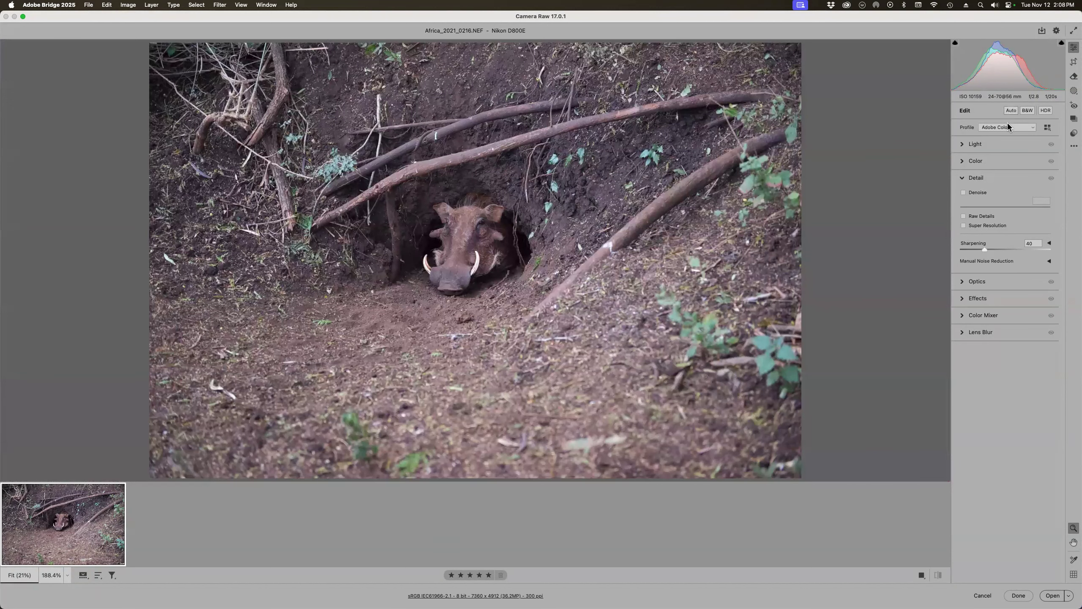
pyautogui.click(963, 145)
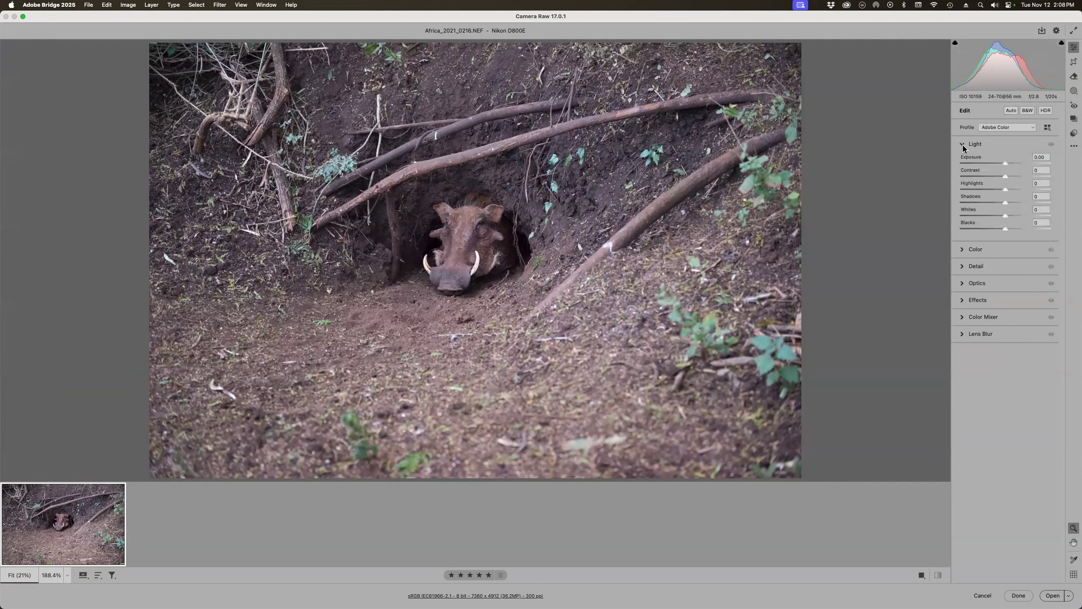
pyautogui.click(1010, 111)
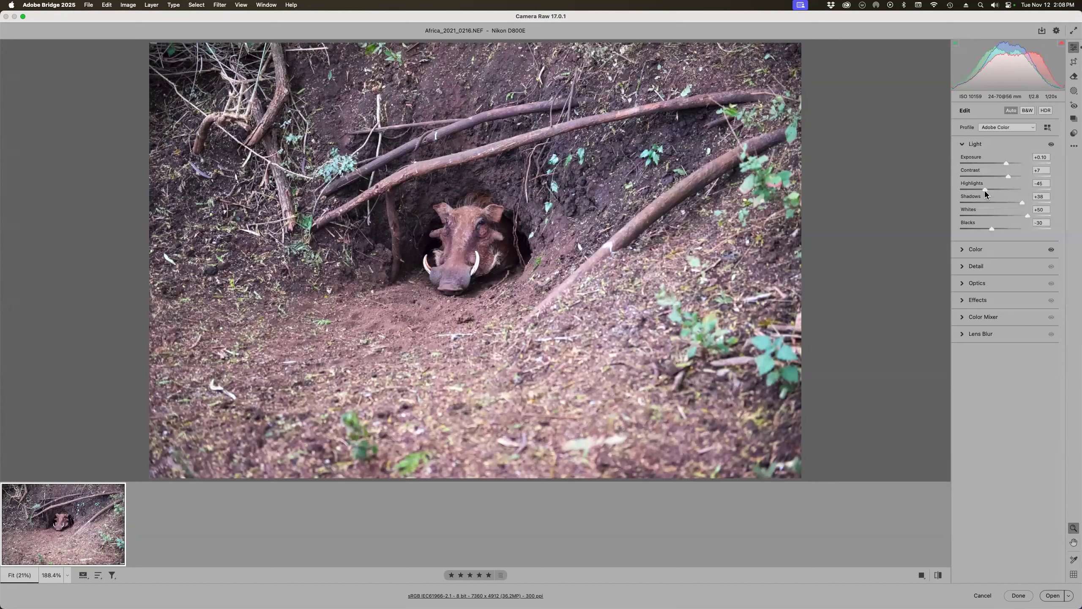
pyautogui.moveTo(982, 189); pyautogui.dragTo(1012, 203)
pyautogui.click(1011, 111)
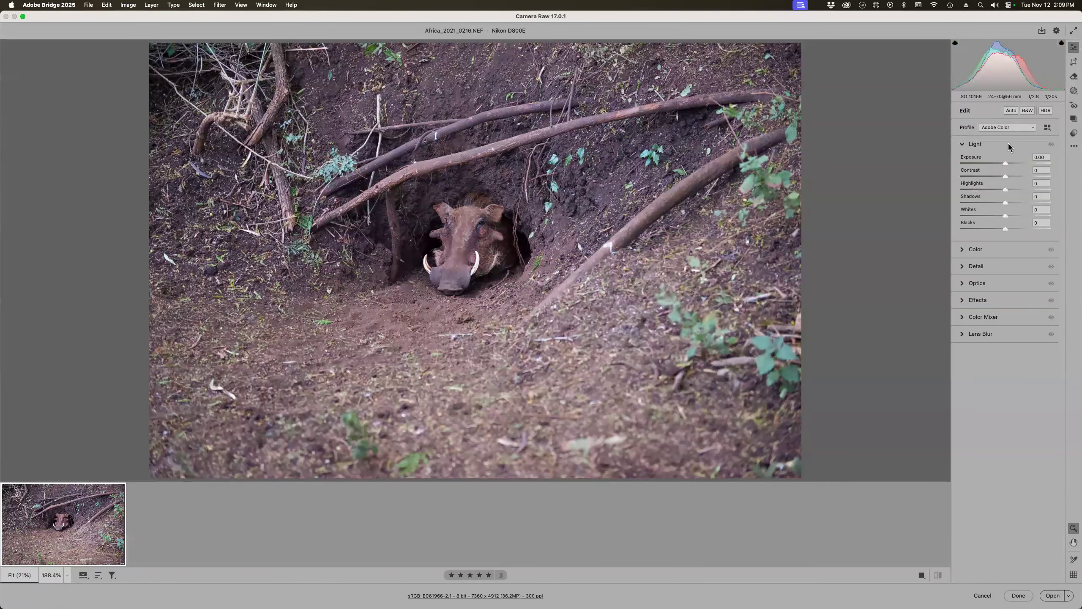
# - Set the photo's profile to Adobe Adaptive (beta) and view the warthog up close
pyautogui.click(1033, 129)
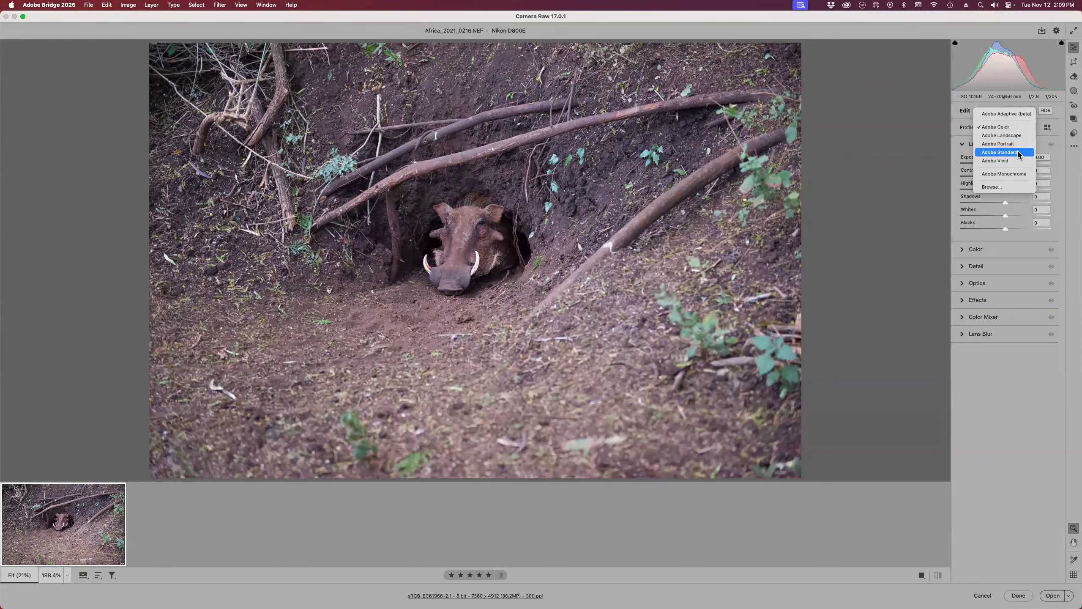
pyautogui.click(1014, 113)
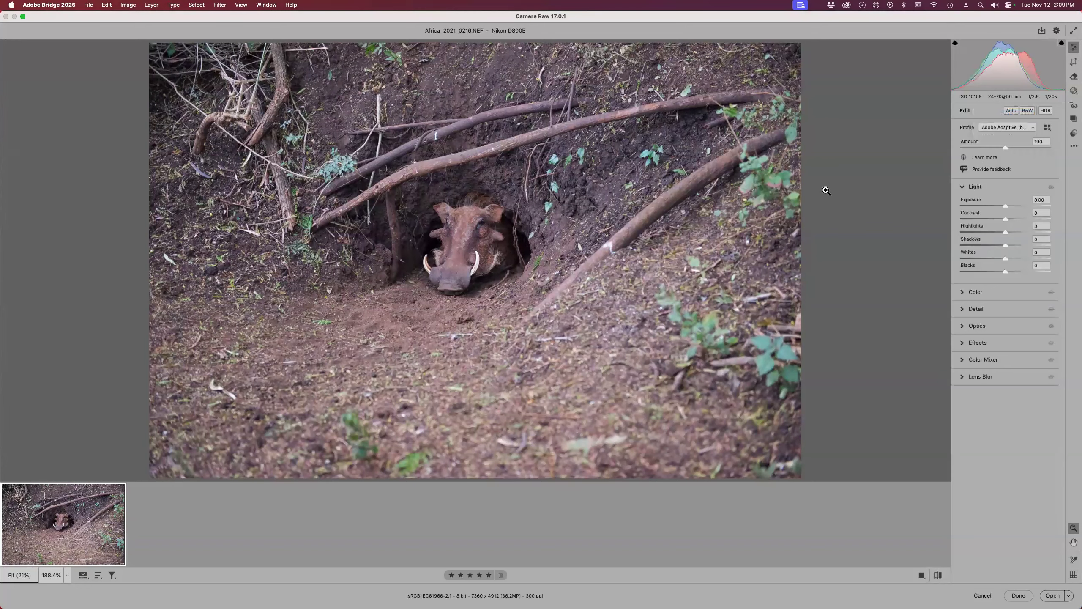
pyautogui.click(548, 300)
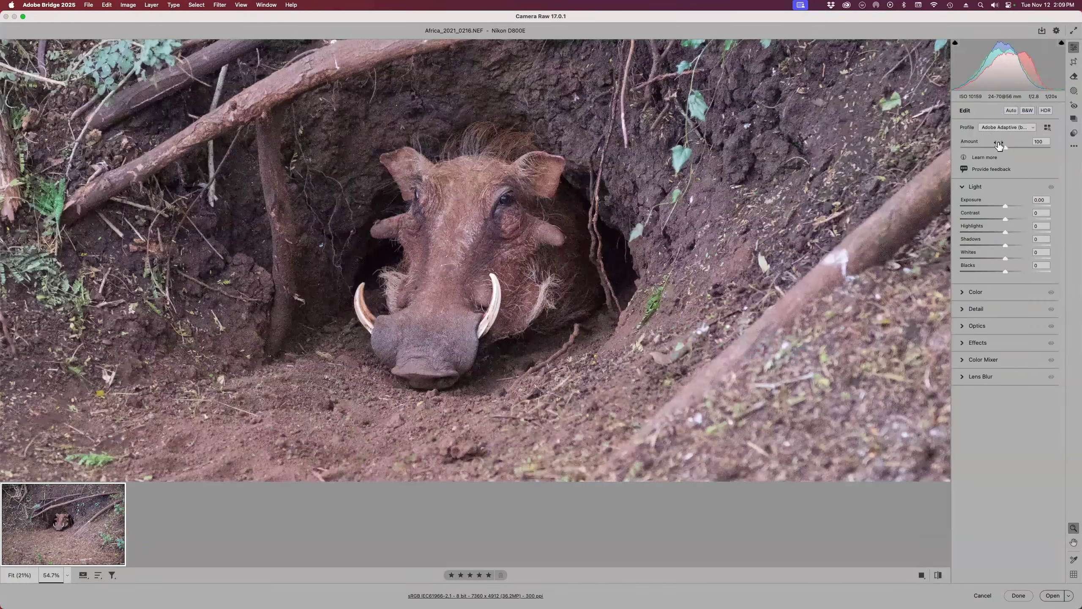
# - Try the Adobe Color, Landscape, Portrait, Standard and Vivid profiles one after another to compare their look
pyautogui.click(1000, 128)
pyautogui.click(997, 141)
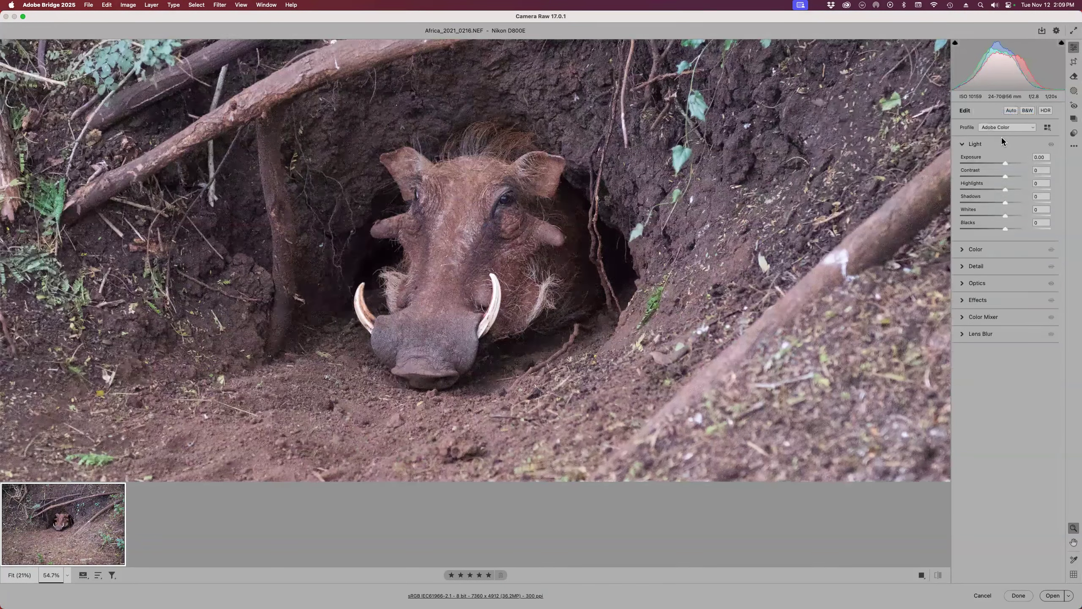
pyautogui.click(1002, 130)
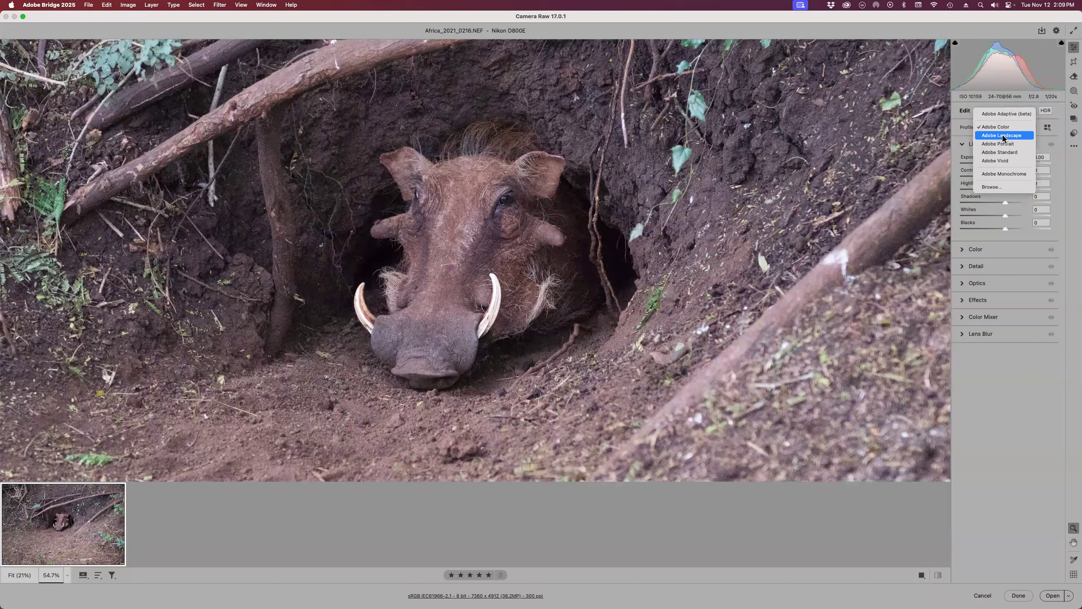
pyautogui.click(1002, 135)
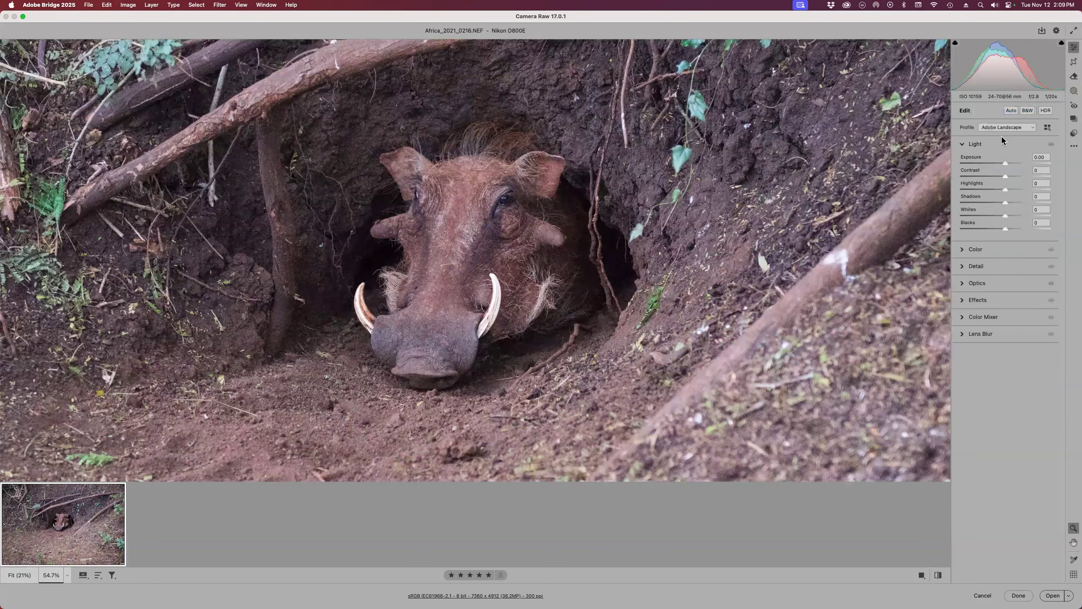
pyautogui.click(1006, 133)
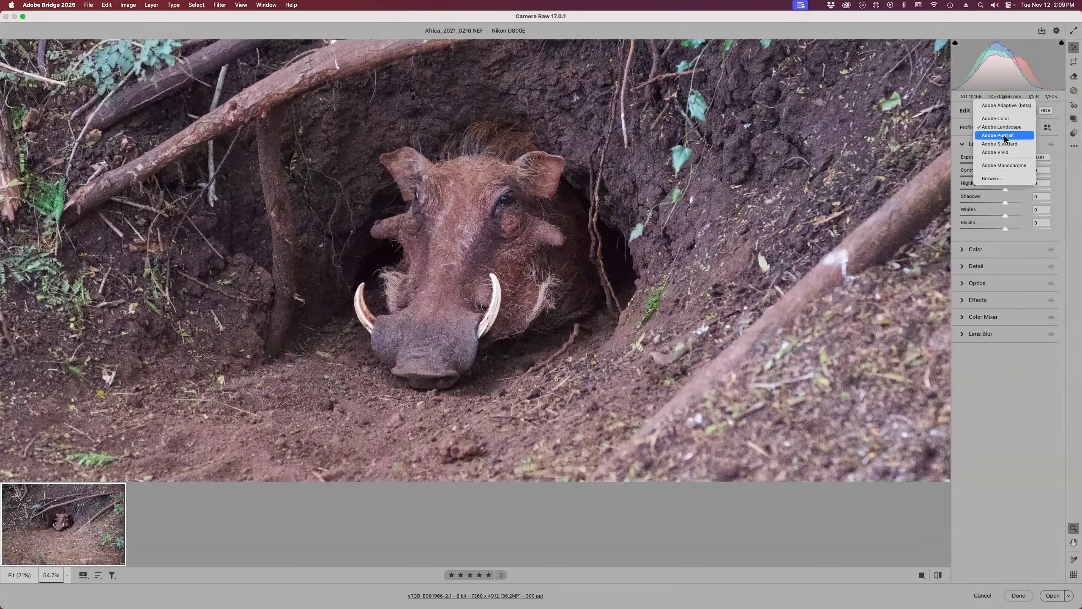
pyautogui.click(1004, 136)
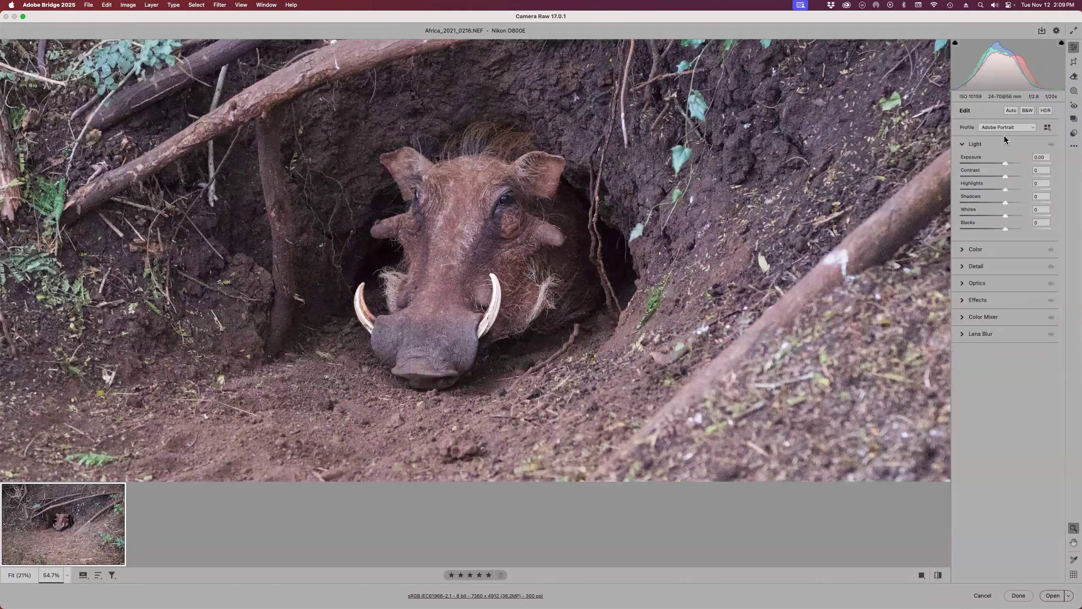
pyautogui.click(1004, 129)
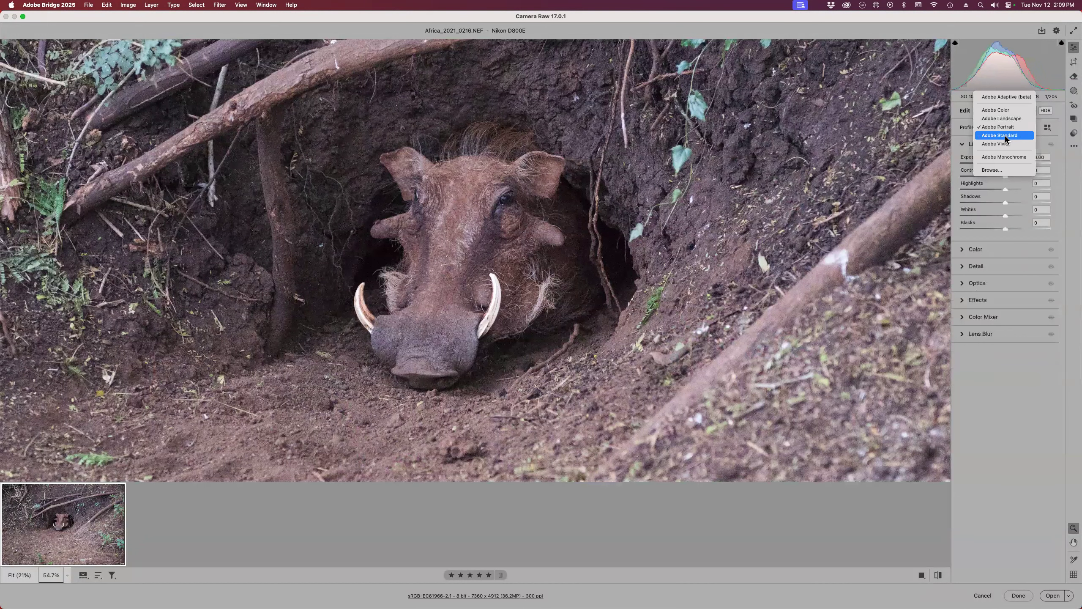
pyautogui.click(1005, 136)
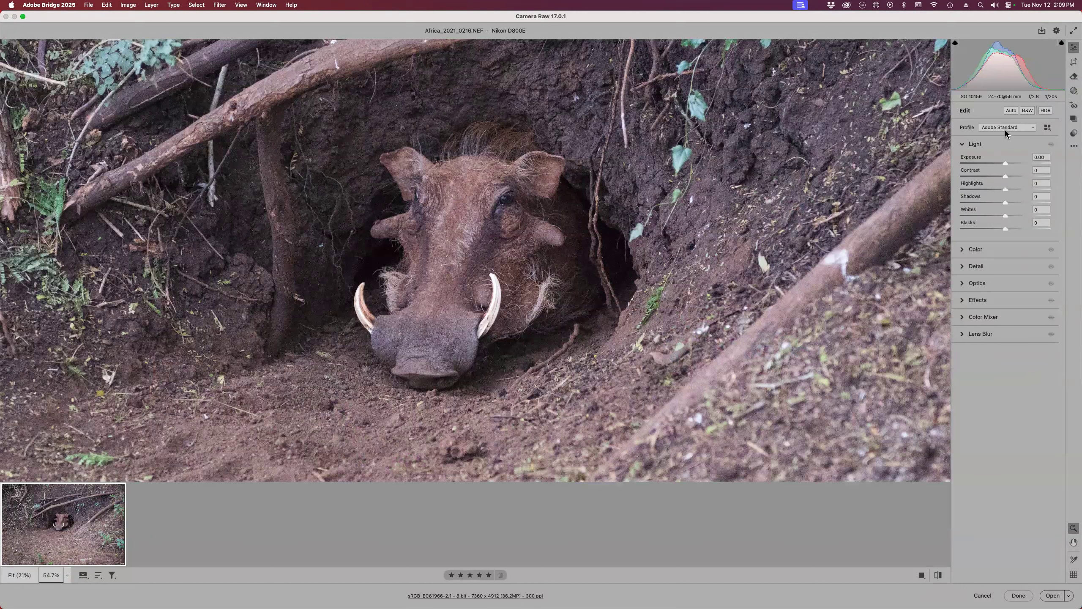
pyautogui.click(1004, 130)
pyautogui.click(1004, 137)
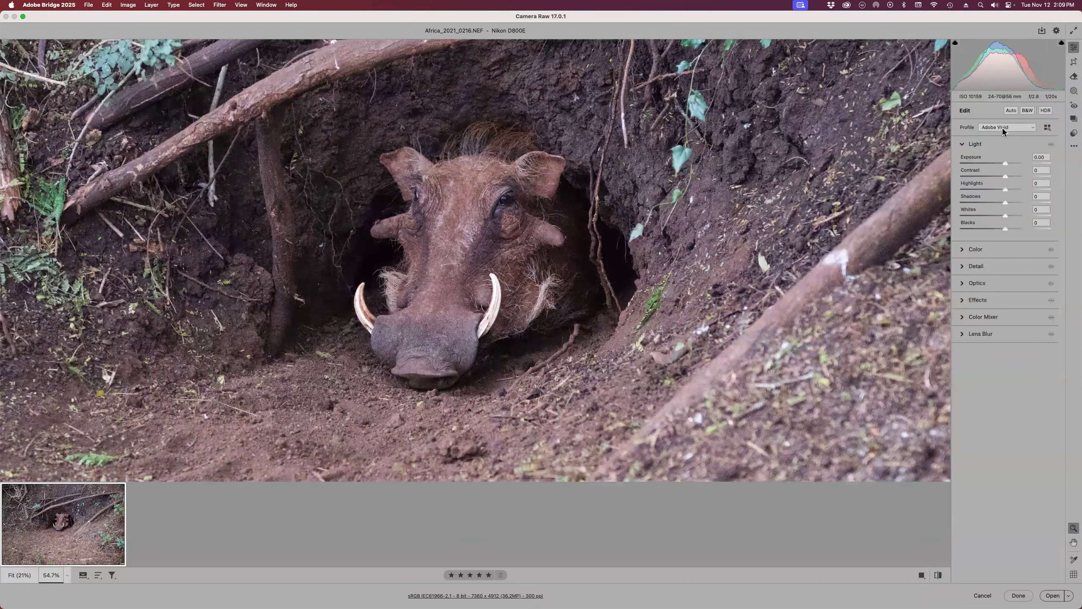
# - Switch the profile from Adobe Vivid back to Adobe Adaptive (beta) and show the whole image
pyautogui.click(1003, 128)
pyautogui.click(1005, 81)
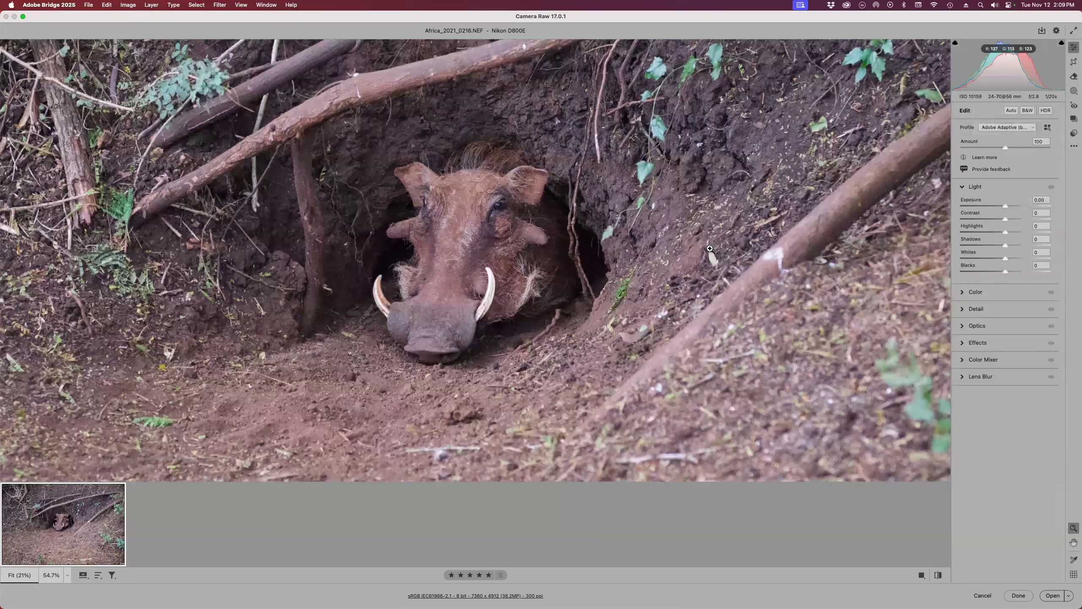
pyautogui.click(710, 249)
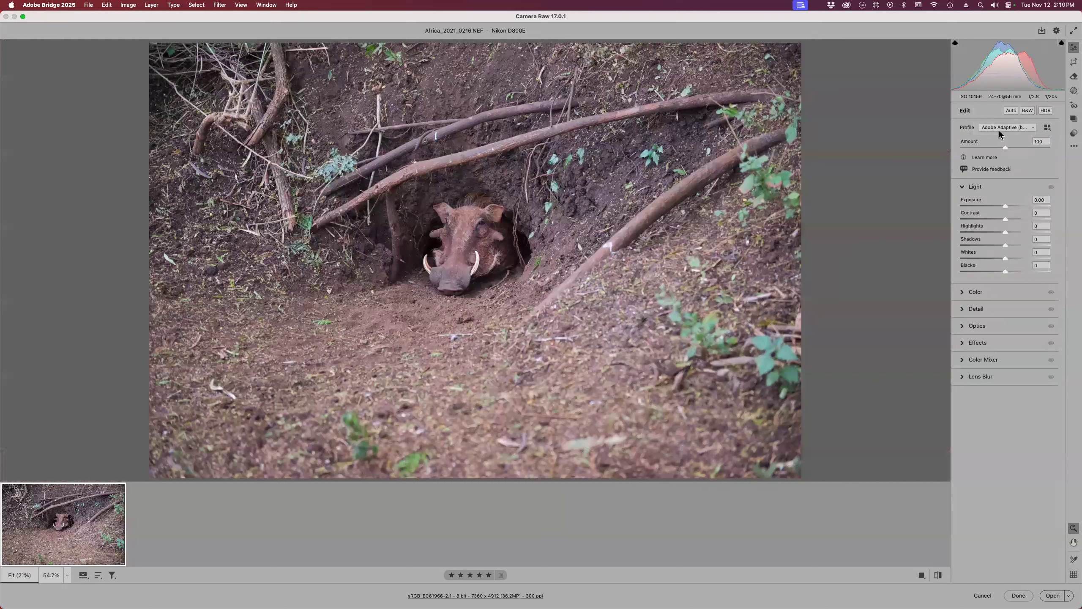
# - Compare the full image in Adobe Color with Adobe Adaptive (beta), leaving the adaptive profile applied
pyautogui.click(1001, 129)
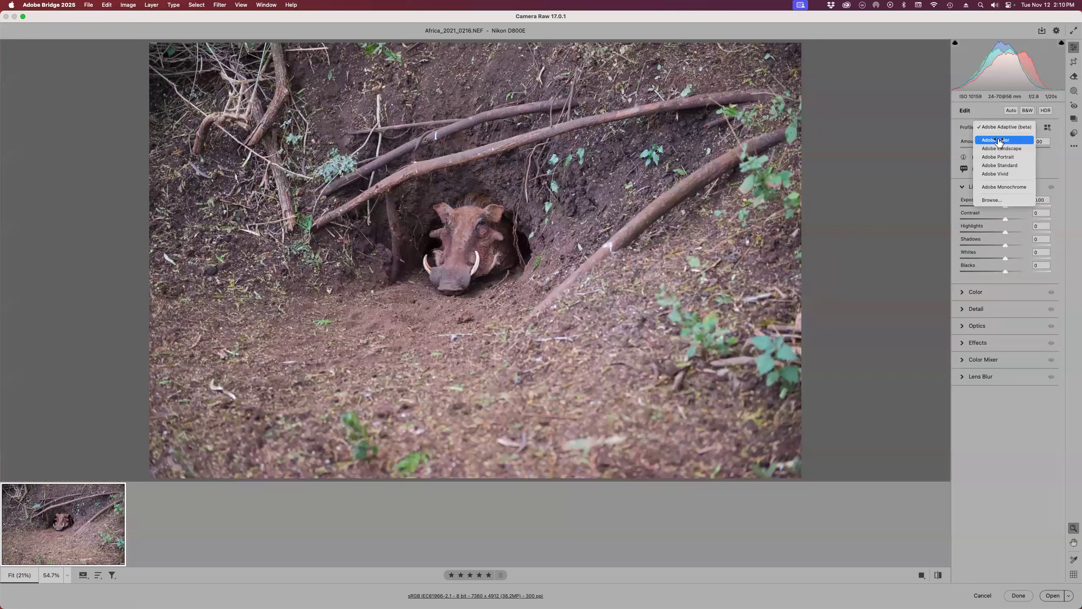
pyautogui.click(997, 139)
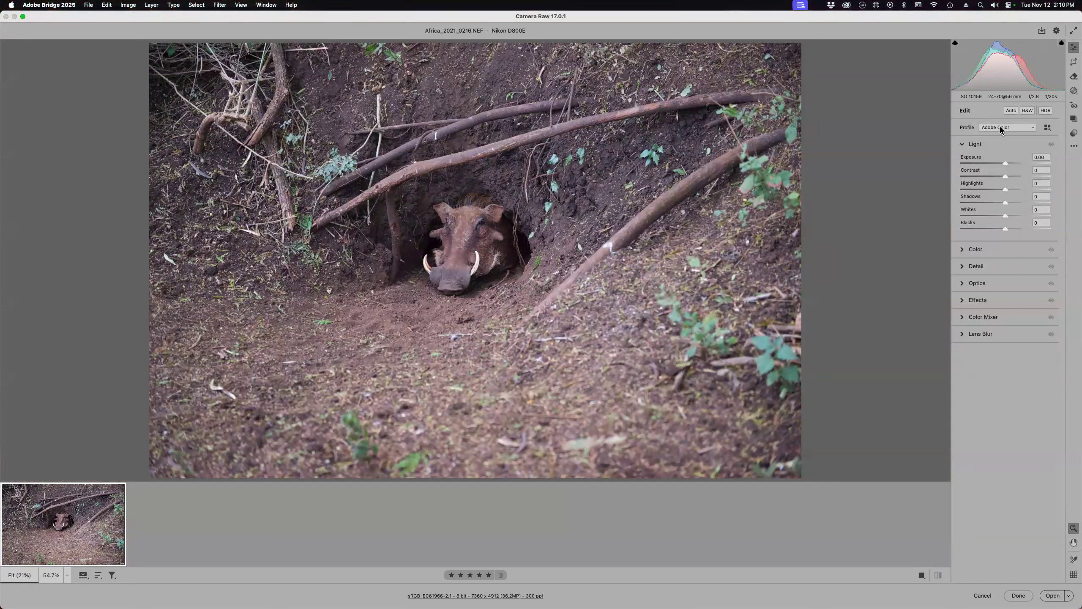
pyautogui.click(1001, 129)
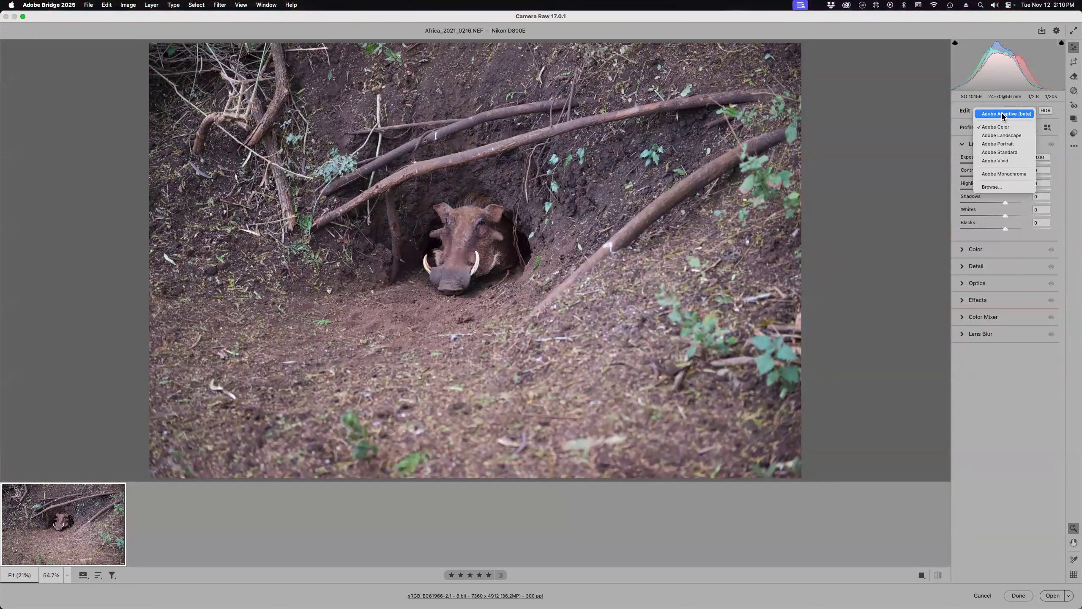
pyautogui.click(1001, 113)
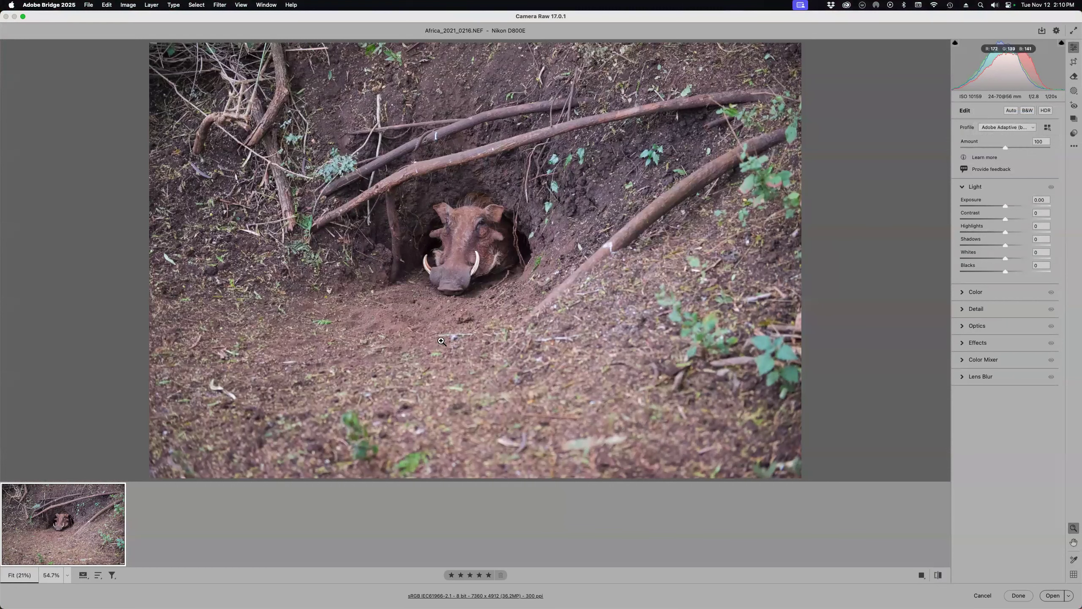
# - Try Auto adjustments on top of the Adobe Adaptive (beta) profile, choosing not to apply them together
pyautogui.moveTo(463, 237); pyautogui.dragTo(513, 236)
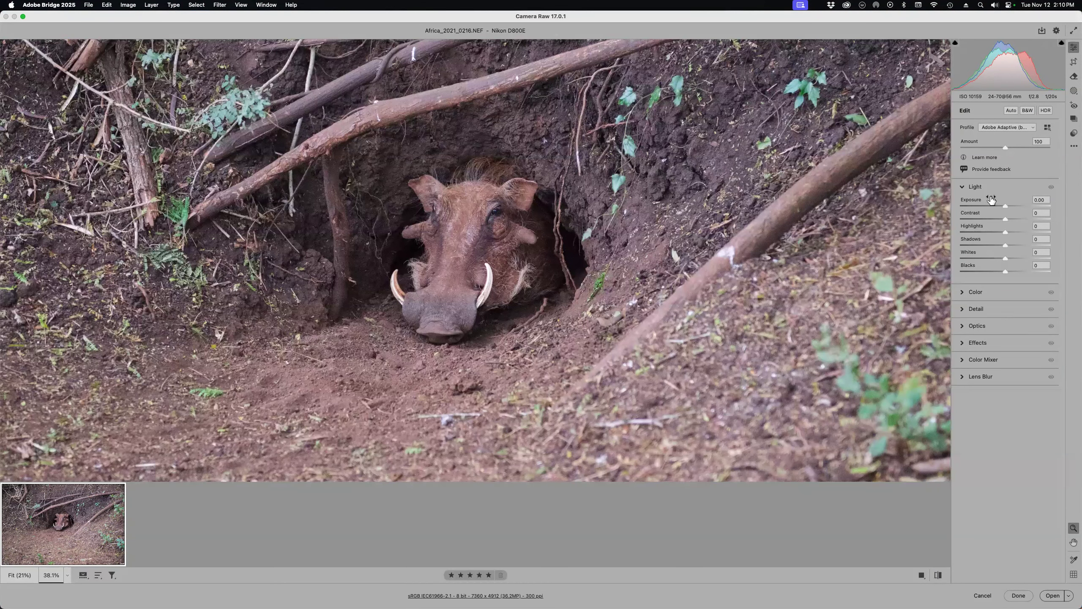
pyautogui.click(1010, 110)
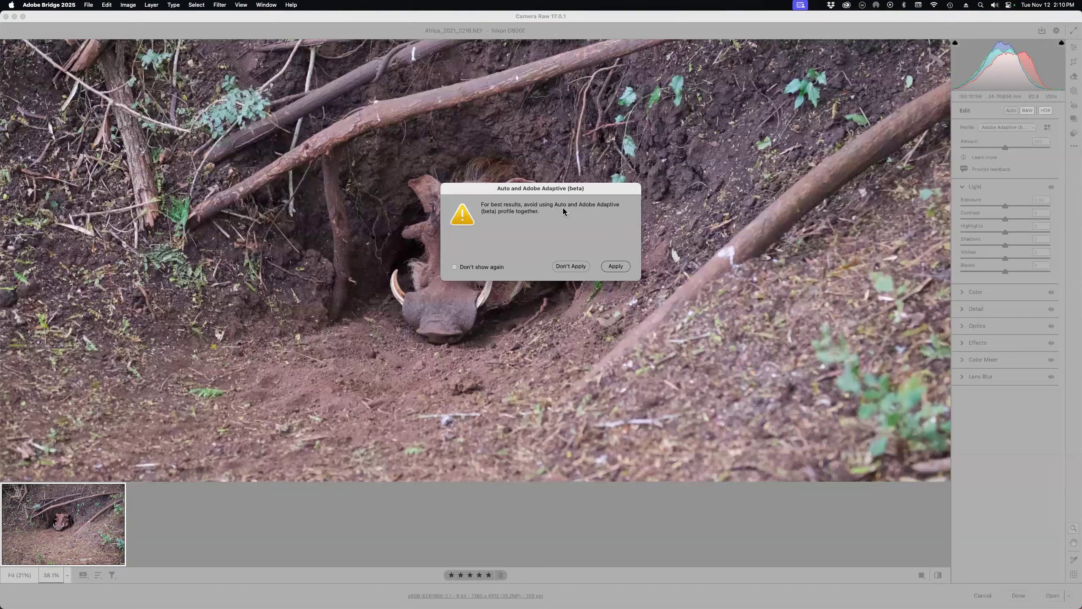
pyautogui.click(574, 266)
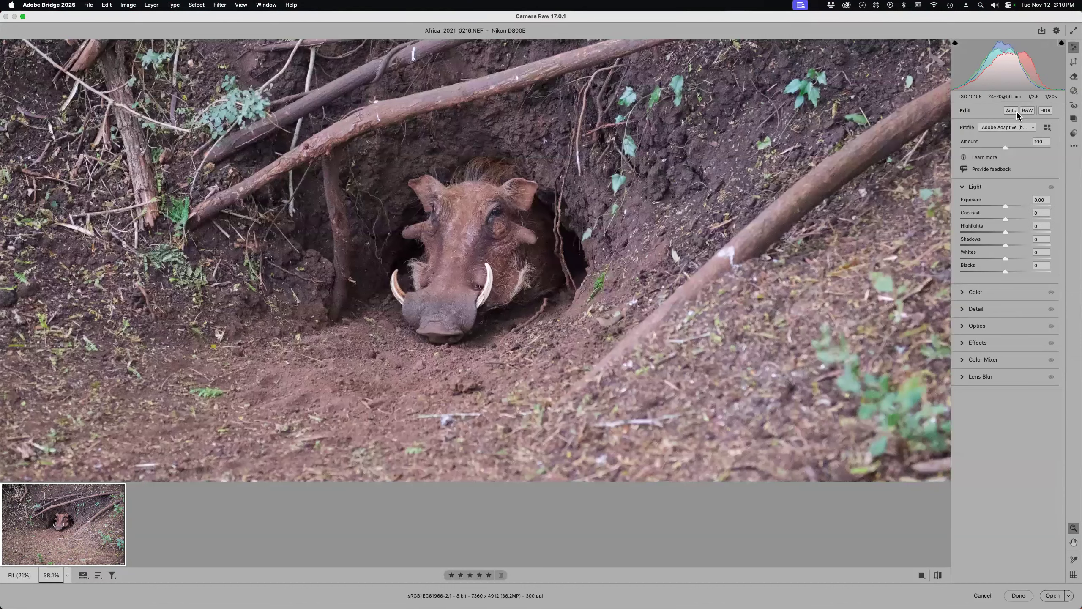
# - Keep Adobe Adaptive (beta) as the profile and adjust Light with Highlights at -38 and Shadows at +22
pyautogui.click(1032, 127)
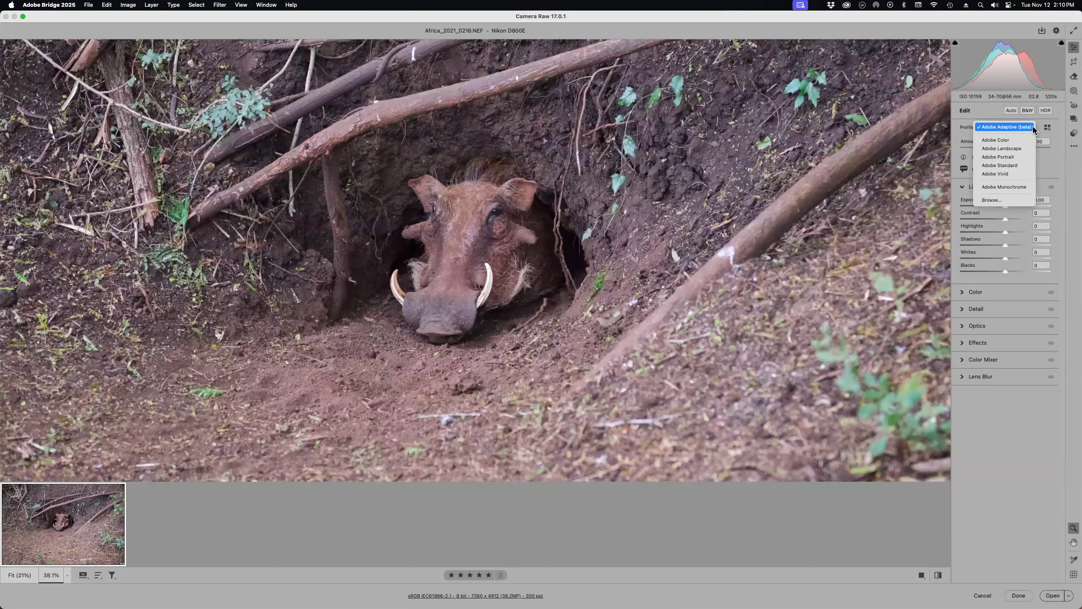
pyautogui.click(1031, 130)
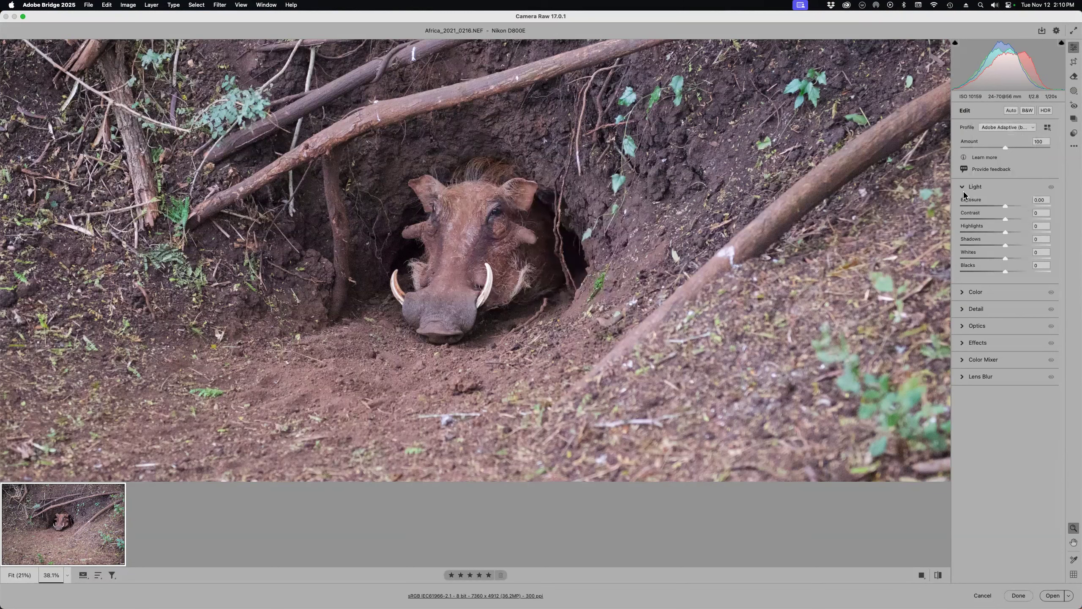
pyautogui.moveTo(999, 234); pyautogui.dragTo(1017, 249)
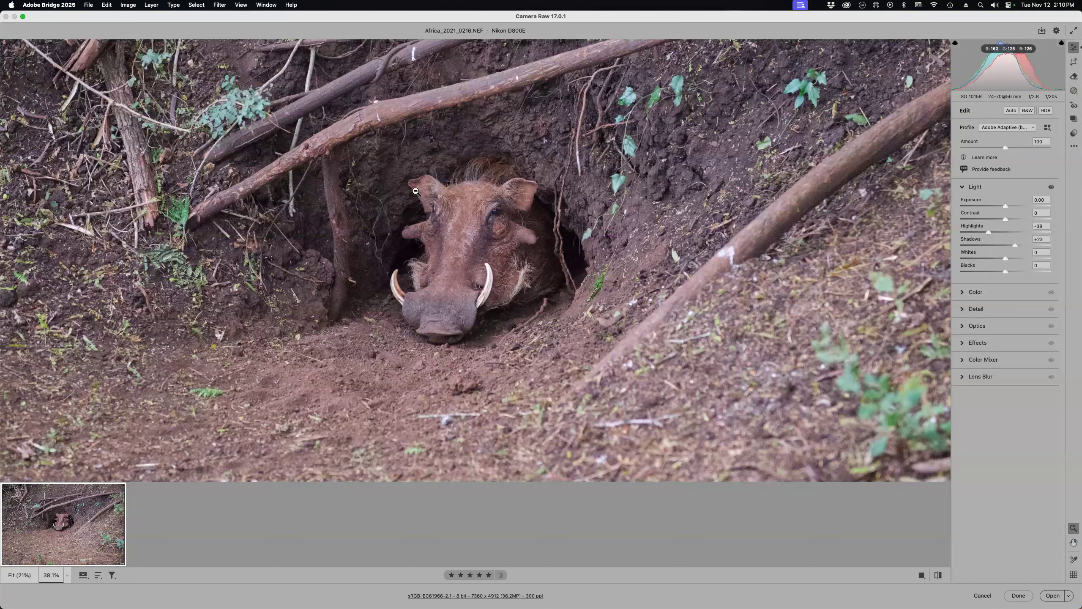
# - Collapse and expand the Light and Color sections to show how they fold, leaving Light open
pyautogui.click(961, 187)
pyautogui.click(961, 187)
pyautogui.click(964, 293)
pyautogui.click(964, 294)
pyautogui.click(964, 221)
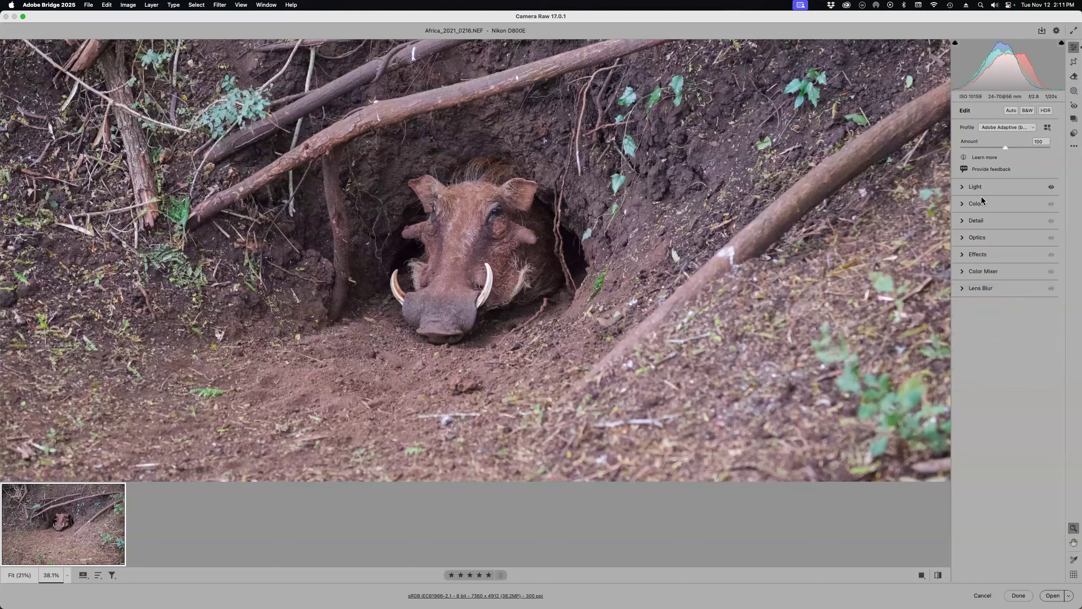
pyautogui.click(968, 188)
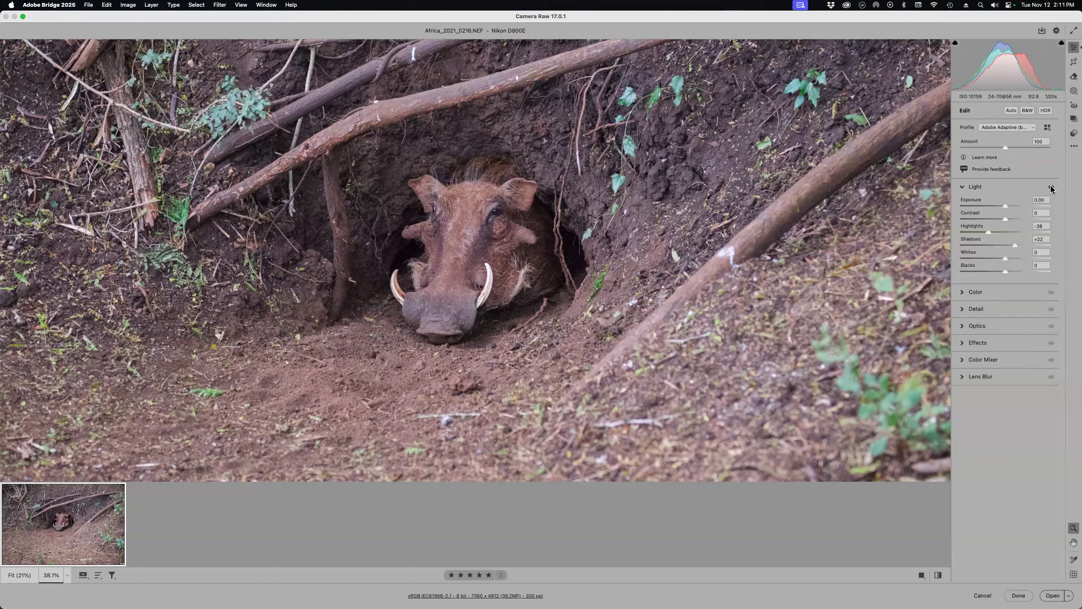
# - Open the Edit Panels to Show settings and review which panels are enabled, including Curve, Color Grading and Calibration
pyautogui.rightClick(978, 186)
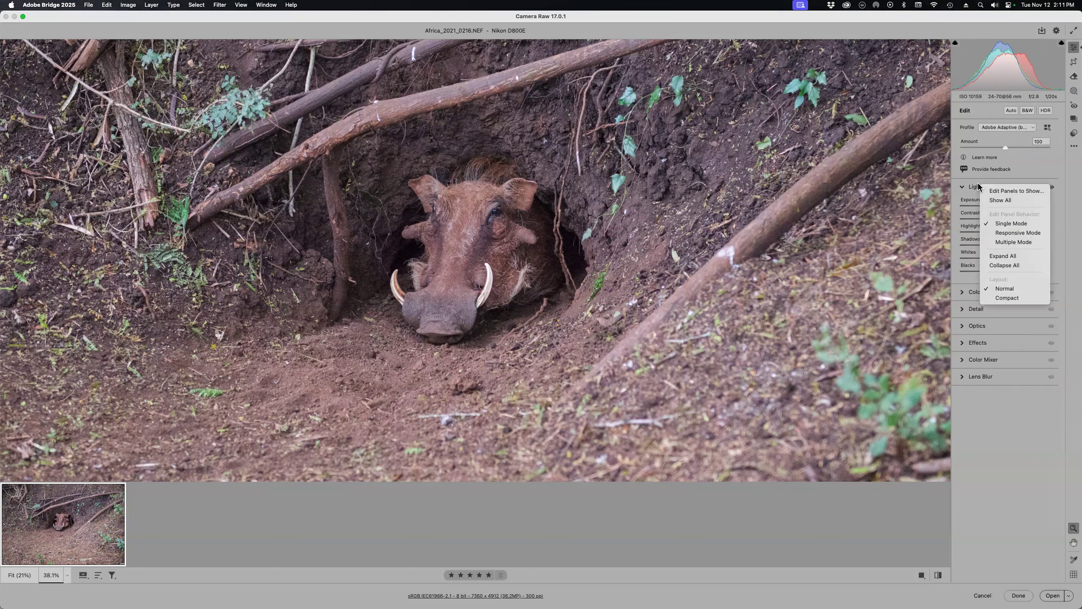
pyautogui.click(1018, 190)
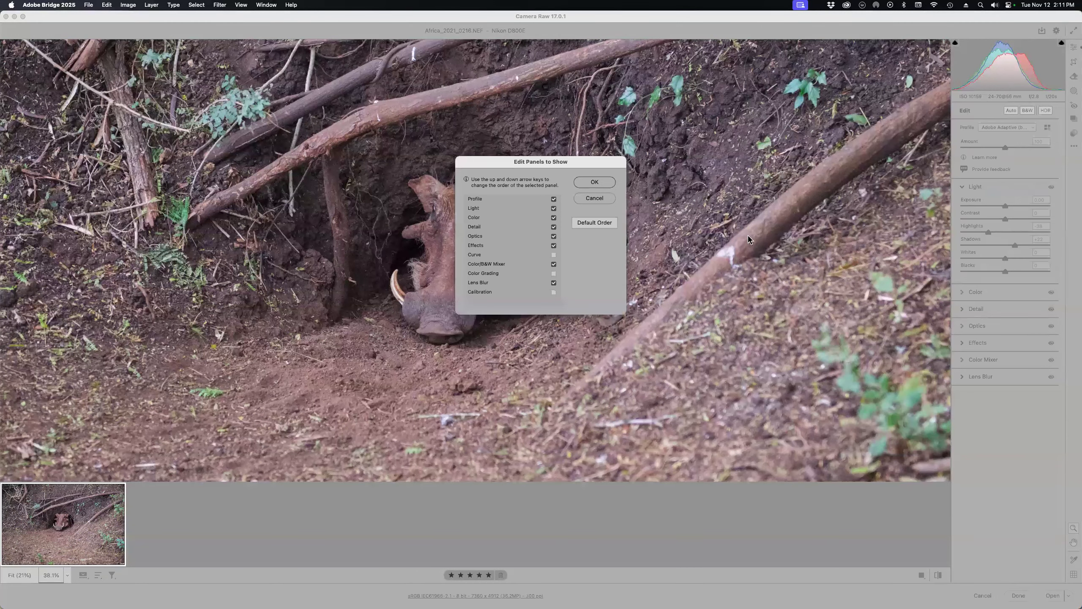
pyautogui.click(502, 258)
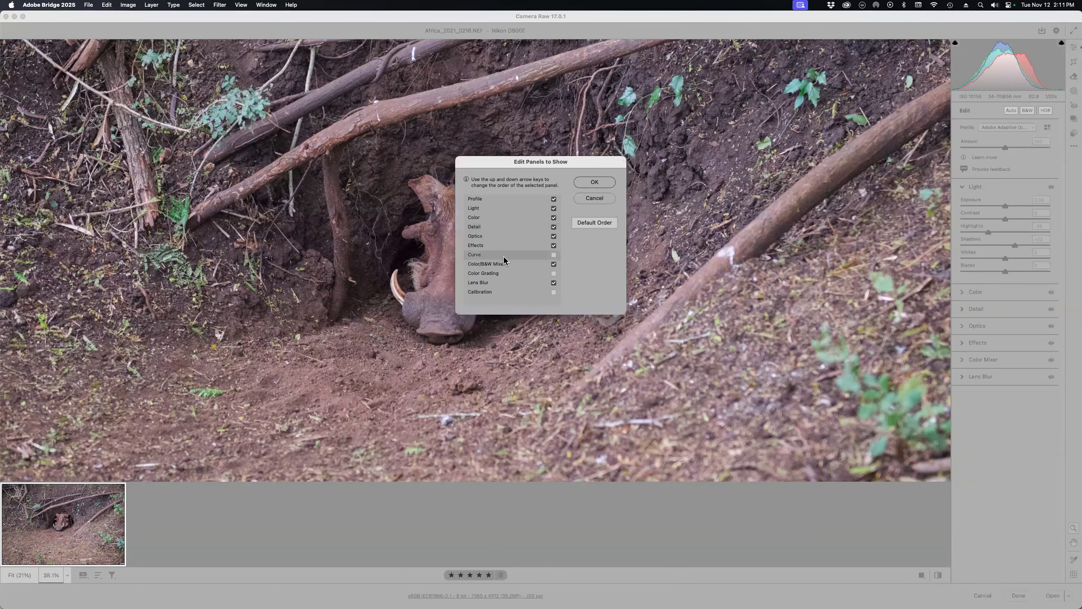
pyautogui.click(507, 276)
pyautogui.click(506, 293)
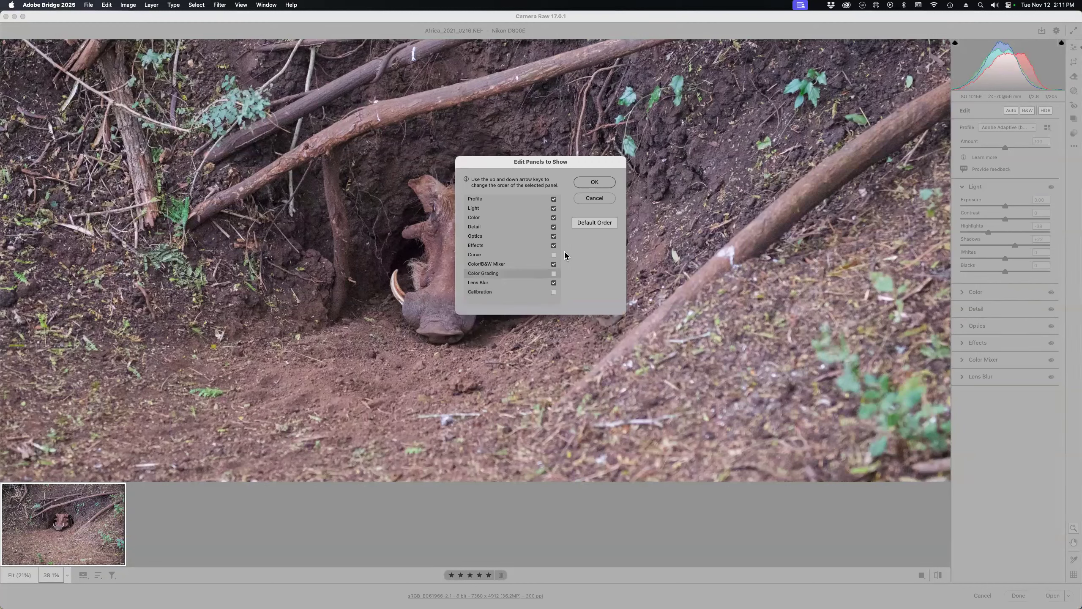
pyautogui.click(593, 224)
pyautogui.click(509, 255)
pyautogui.click(491, 265)
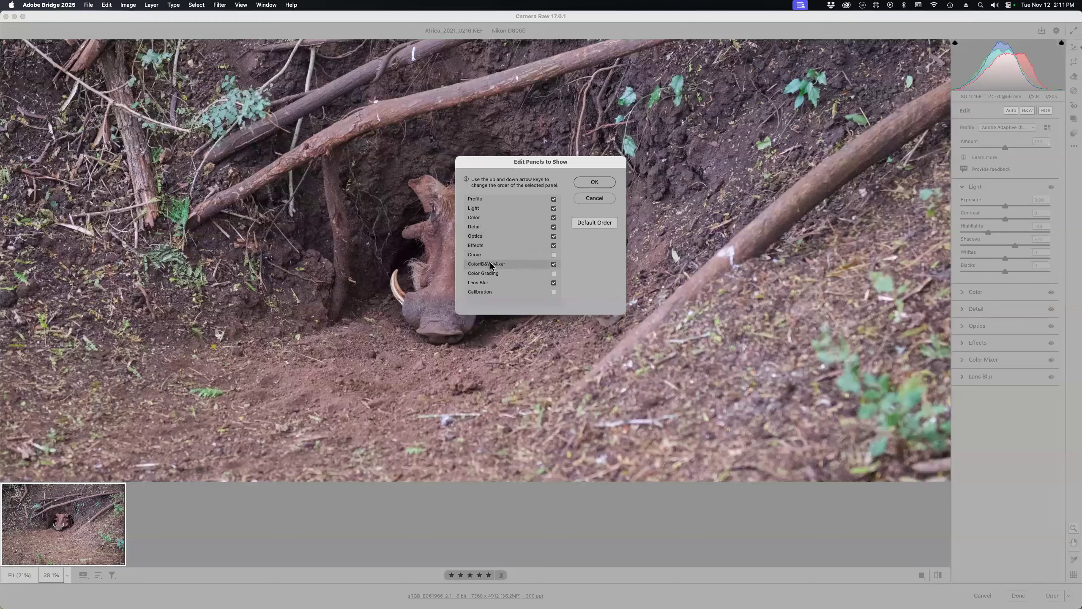
pyautogui.click(485, 239)
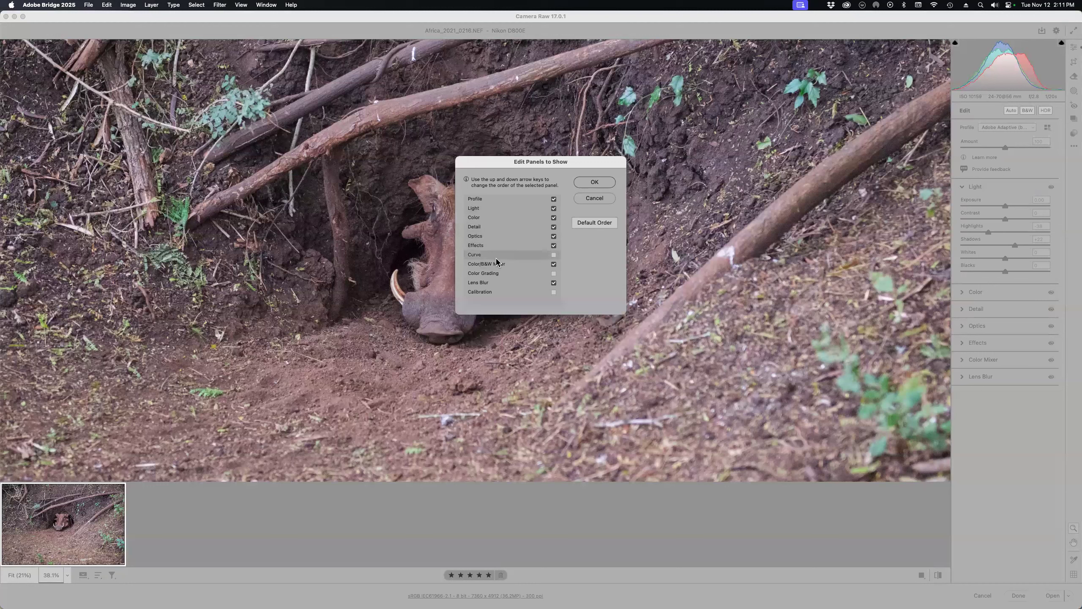
# - Move Lens Blur up the panel order to directly below Profile
pyautogui.click(495, 285)
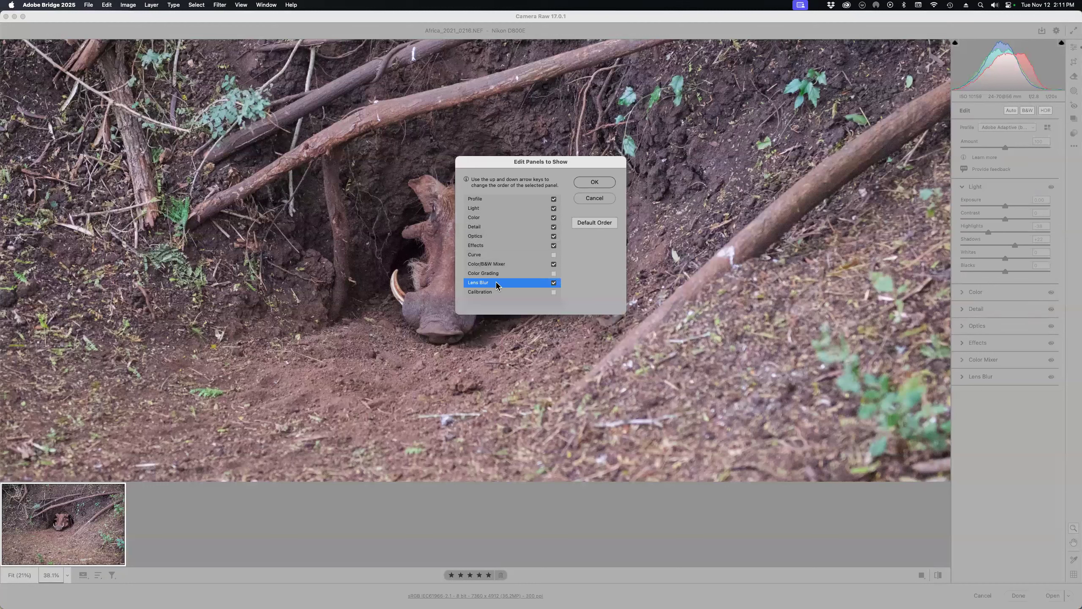
pyautogui.press('Up')
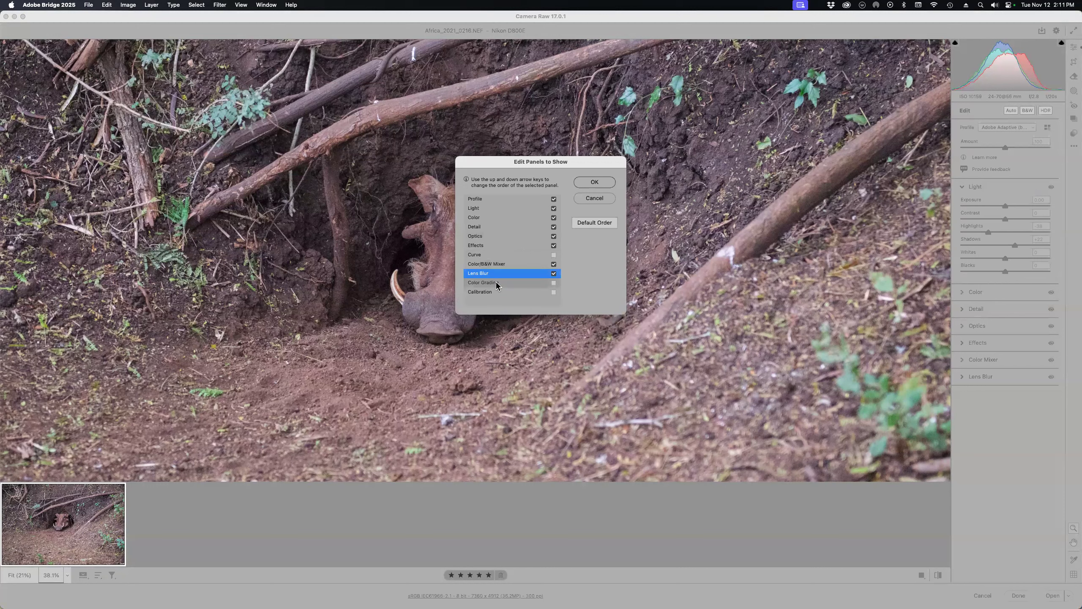
pyautogui.press('Up')
pyautogui.press('Up')
pyautogui.press('Up')
pyautogui.press('Up')
pyautogui.press('Up')
pyautogui.press('Up')
pyautogui.press('Up')
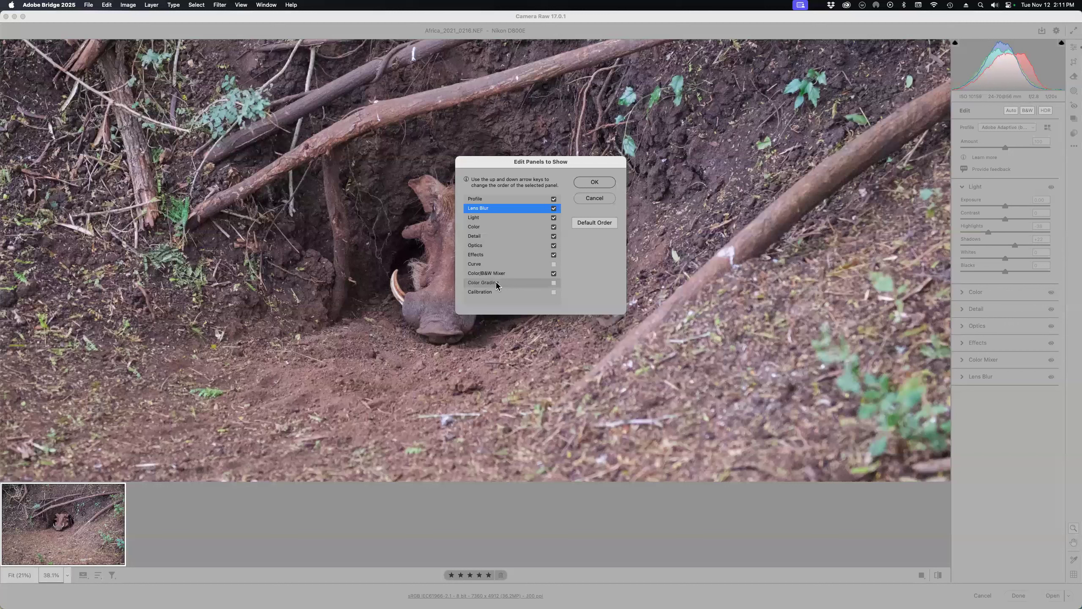
# - Move Lens Blur back down between Color Grading and Calibration, and close the panel settings without saving
pyautogui.press('Down')
pyautogui.press('Down')
pyautogui.press('Down')
pyautogui.press('Down')
pyautogui.press('Down')
pyautogui.press('Down')
pyautogui.press('Down')
pyautogui.press('Down')
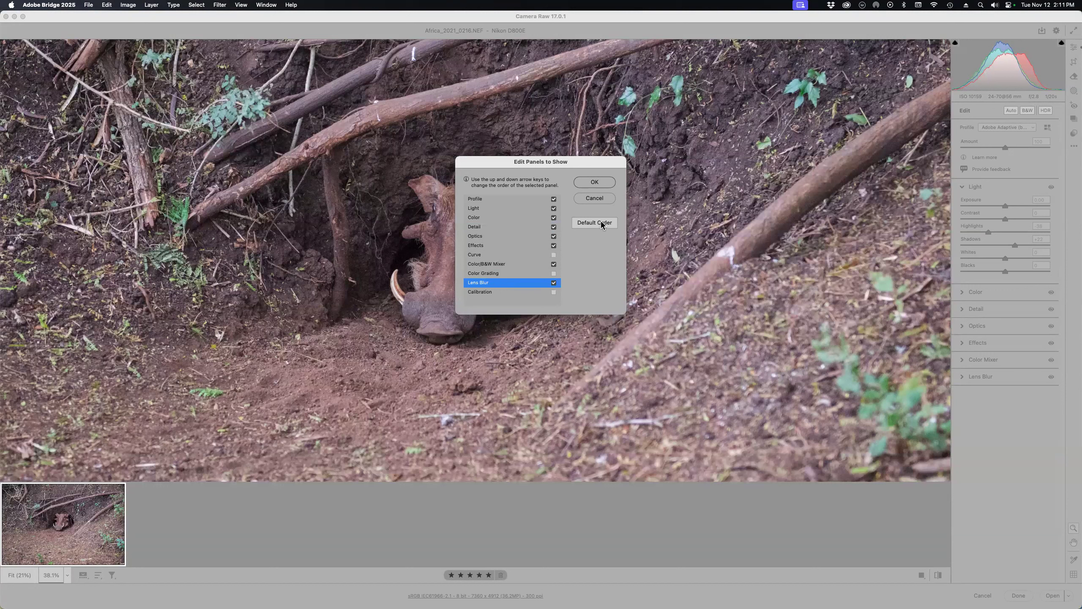
pyautogui.click(592, 199)
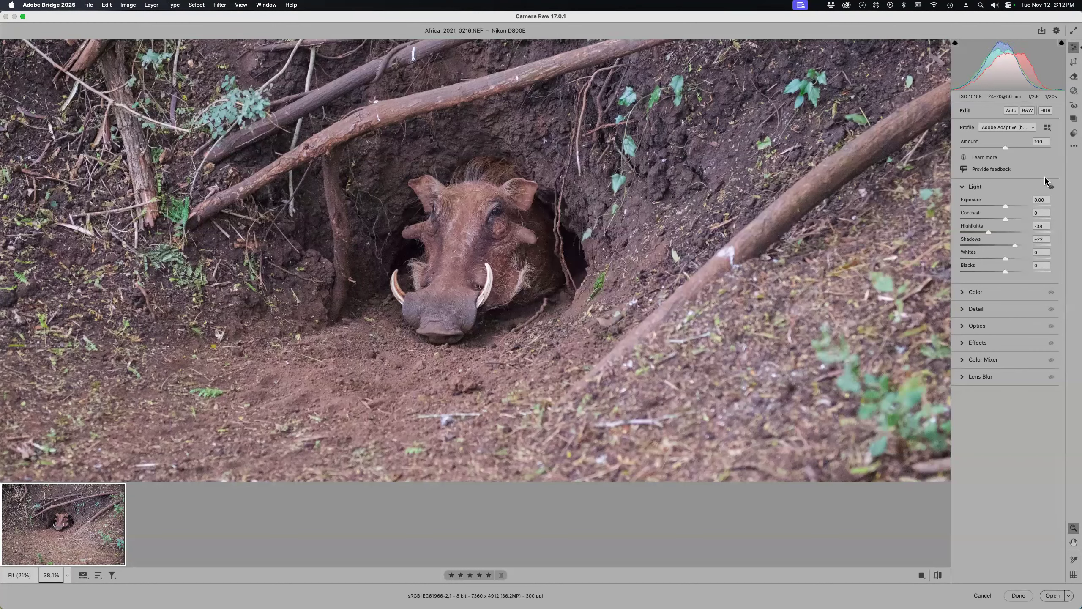
pyautogui.click(1073, 145)
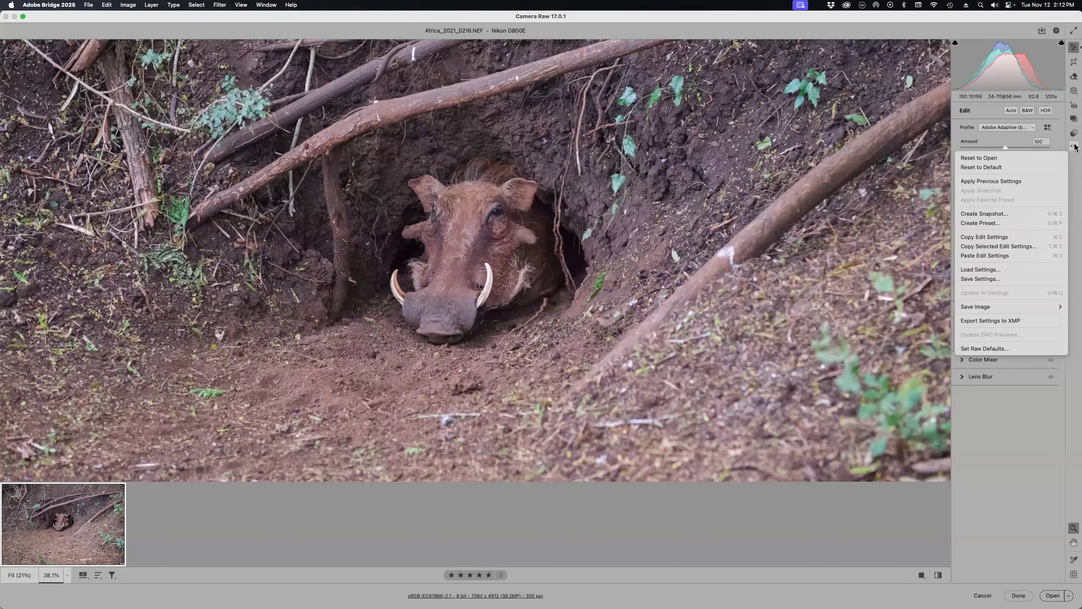
pyautogui.click(918, 223)
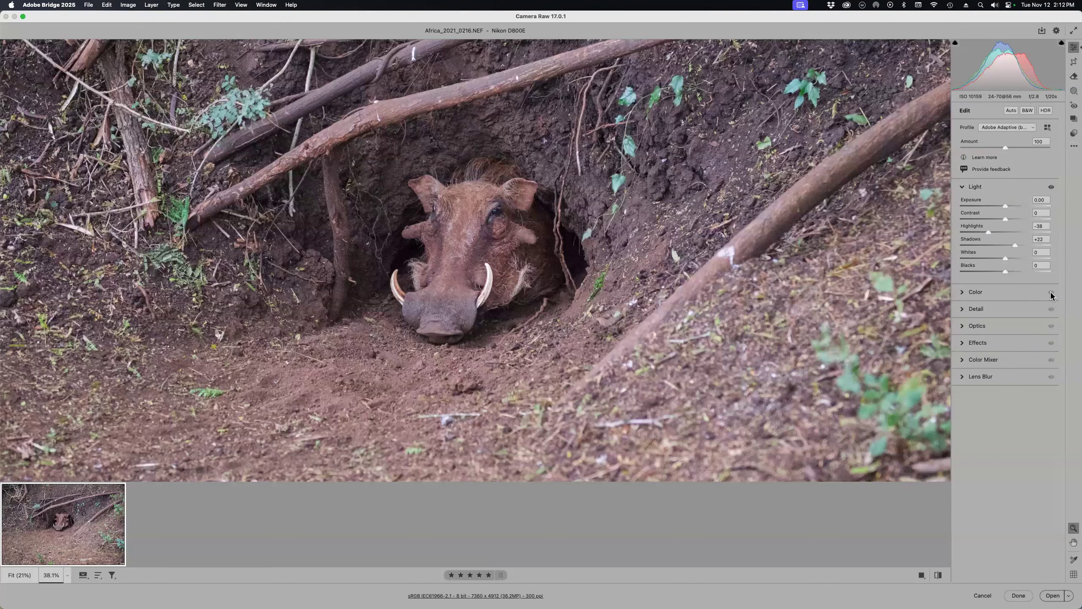
# - Review the Color section's white balance, vibrance and saturation controls, and the list of available profiles
pyautogui.click(978, 293)
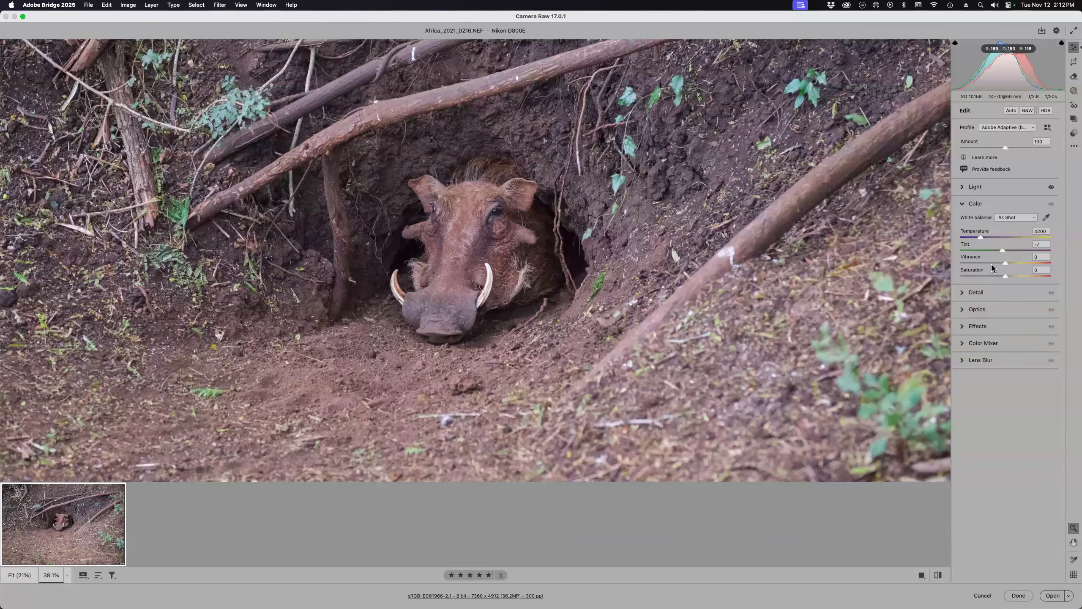
pyautogui.click(965, 203)
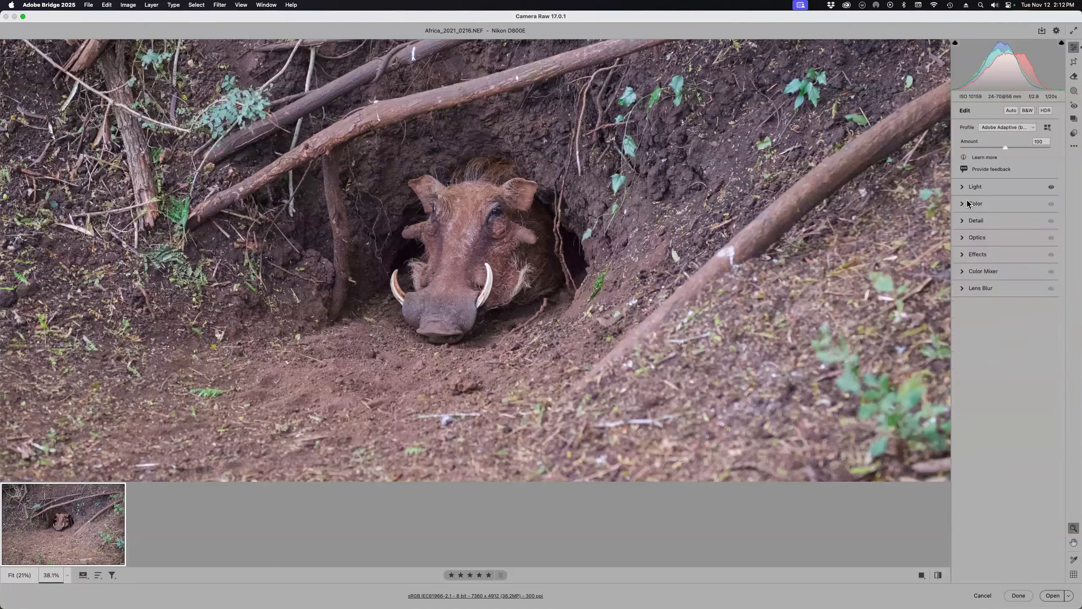
pyautogui.click(1033, 128)
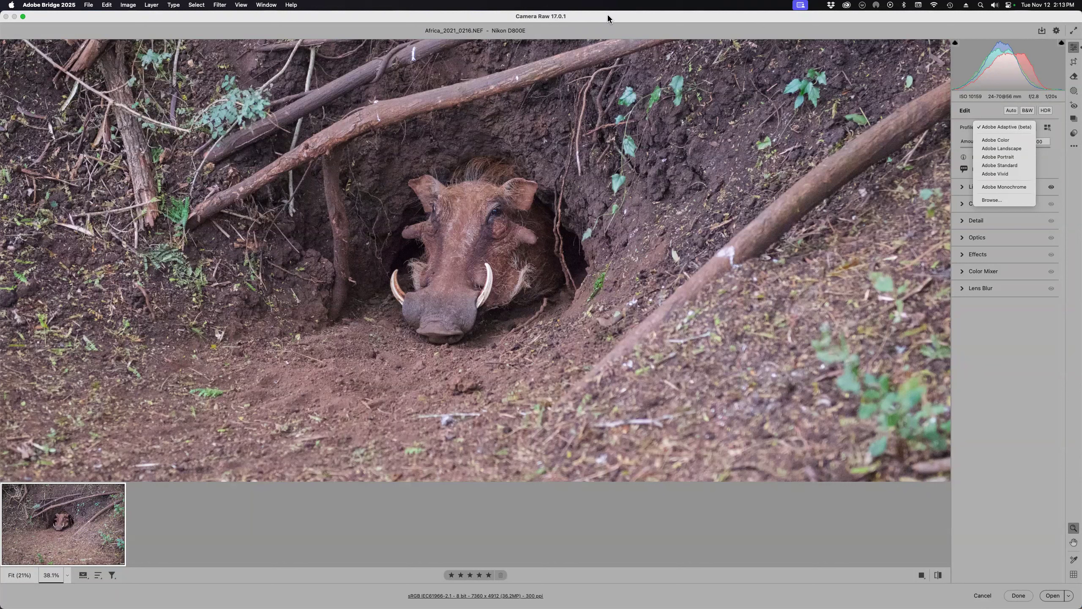
pyautogui.click(550, 22)
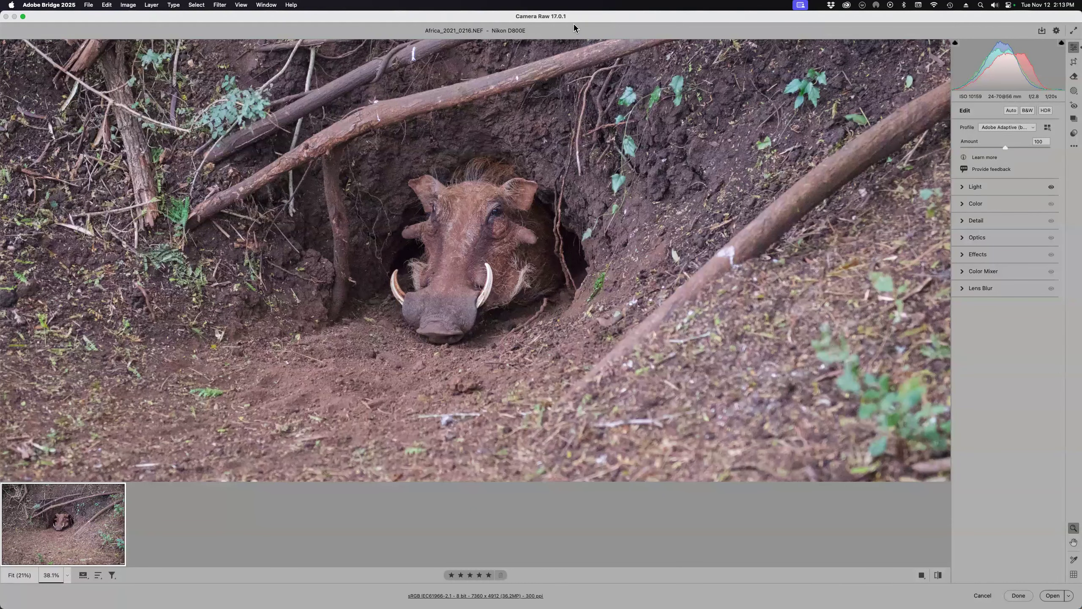
# - Move the Camera Raw window down to reveal Bridge behind it, and return it to its original place
pyautogui.moveTo(167, 19); pyautogui.dragTo(173, 83)
pyautogui.moveTo(161, 195); pyautogui.dragTo(159, 264)
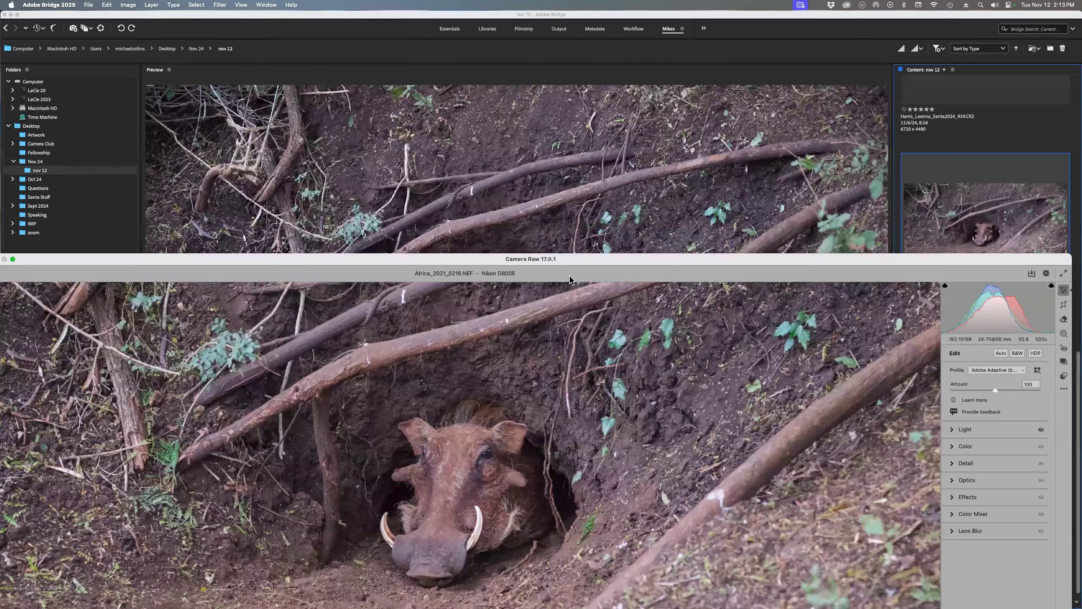
pyautogui.moveTo(67, 261); pyautogui.dragTo(77, 18)
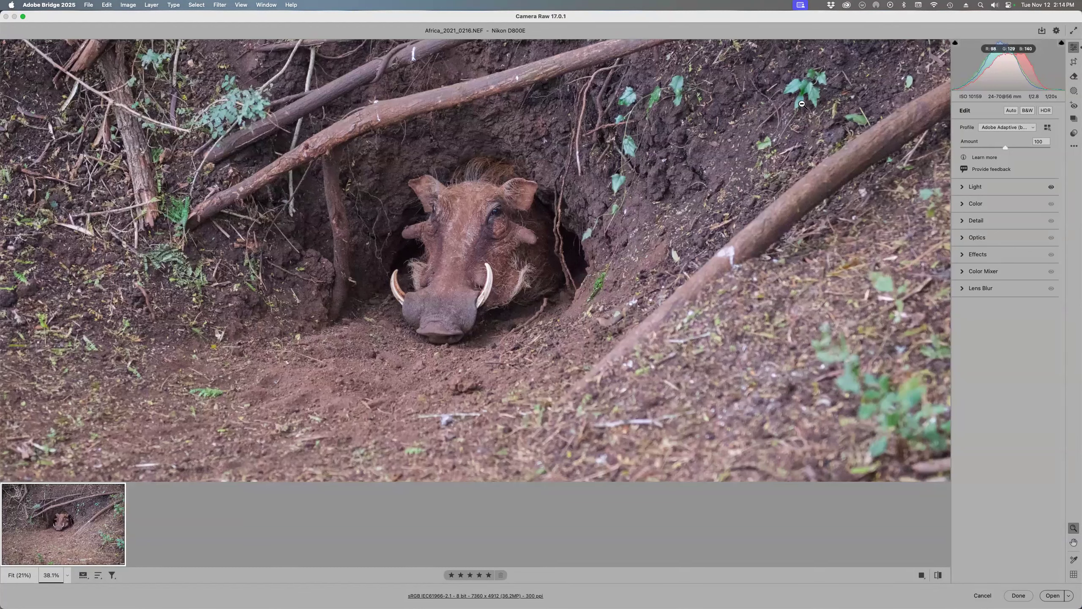
# - Switch to Creative Cloud, examine the installed apps and the recent Camera Raw update, and close its window
pyautogui.click(847, 6)
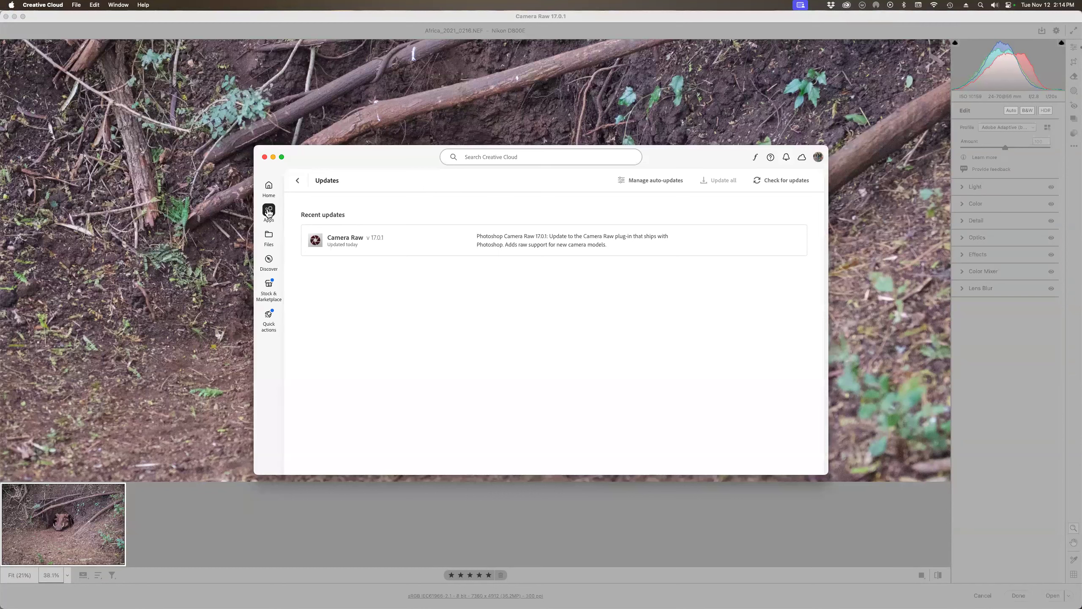
pyautogui.click(269, 187)
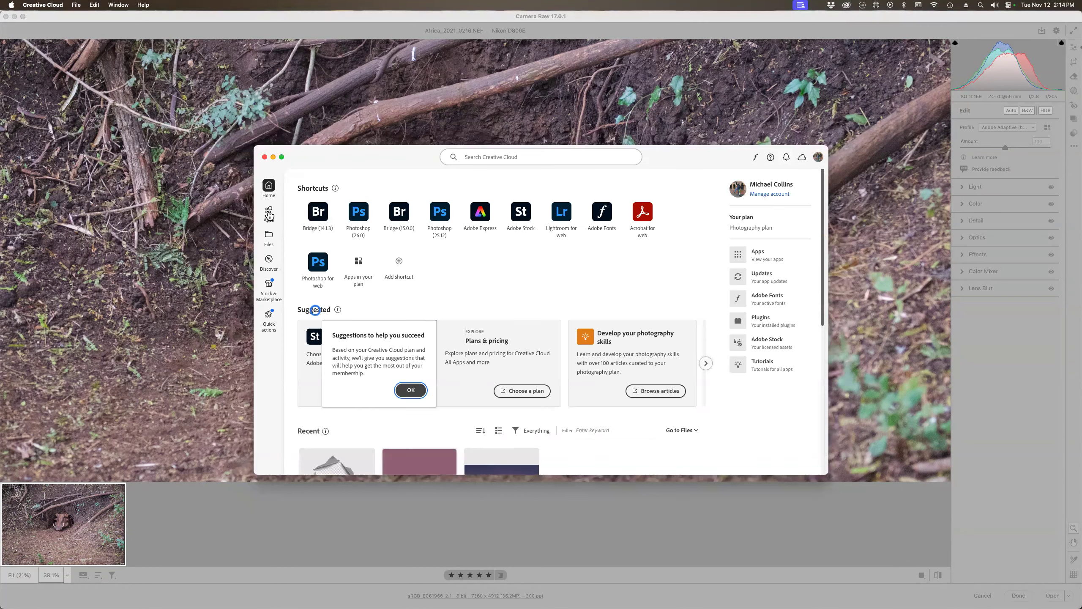
pyautogui.click(269, 213)
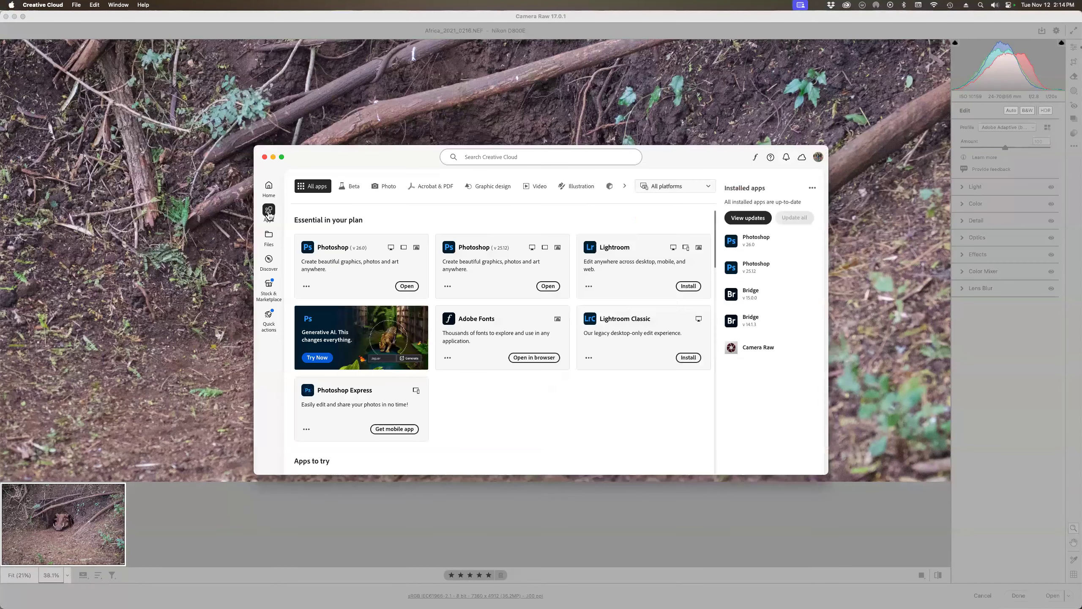
pyautogui.click(272, 187)
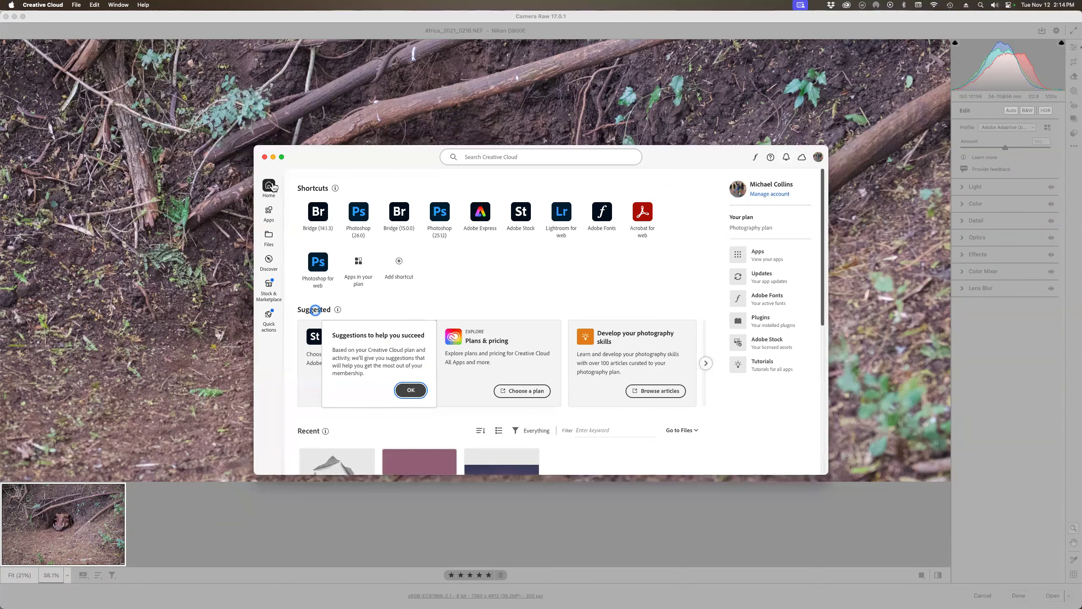
pyautogui.click(761, 274)
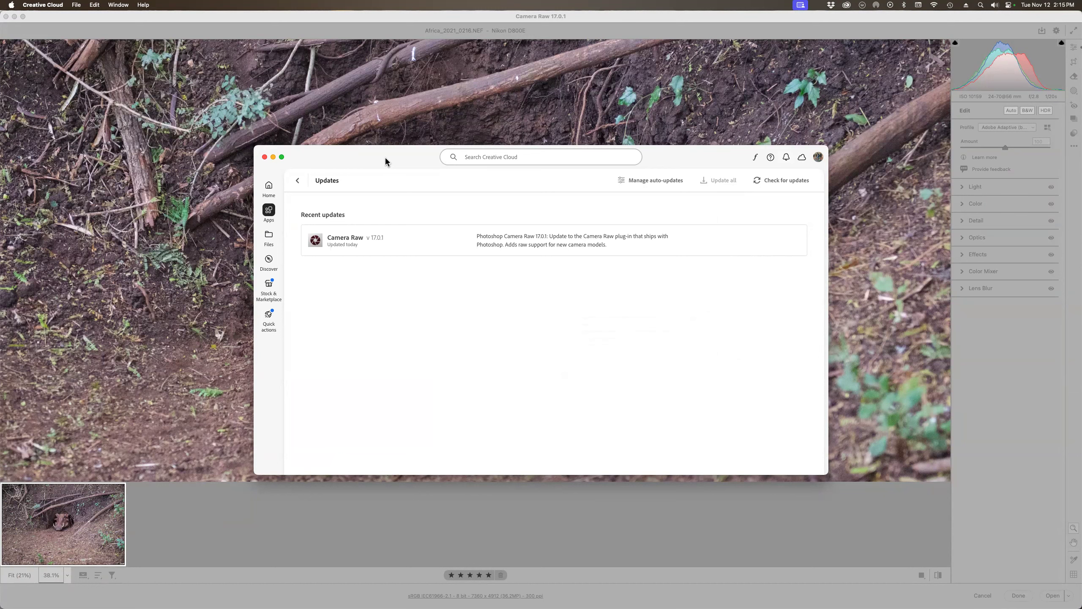
pyautogui.click(265, 158)
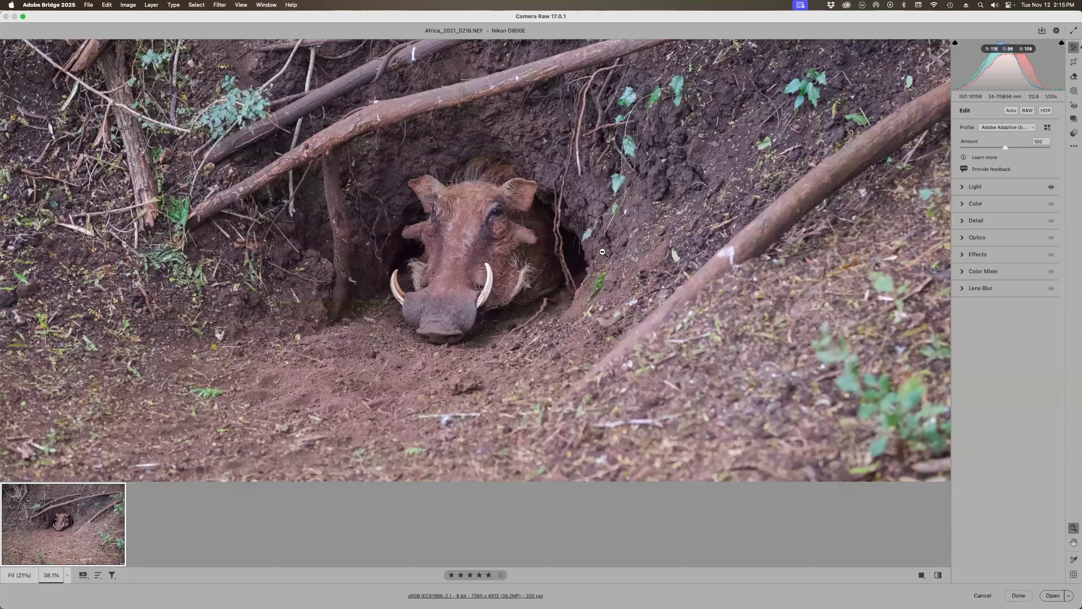
# - Examine the edit panel options for panel behavior, from Single Mode to Responsive and Multiple Mode, and for layout
pyautogui.rightClick(978, 240)
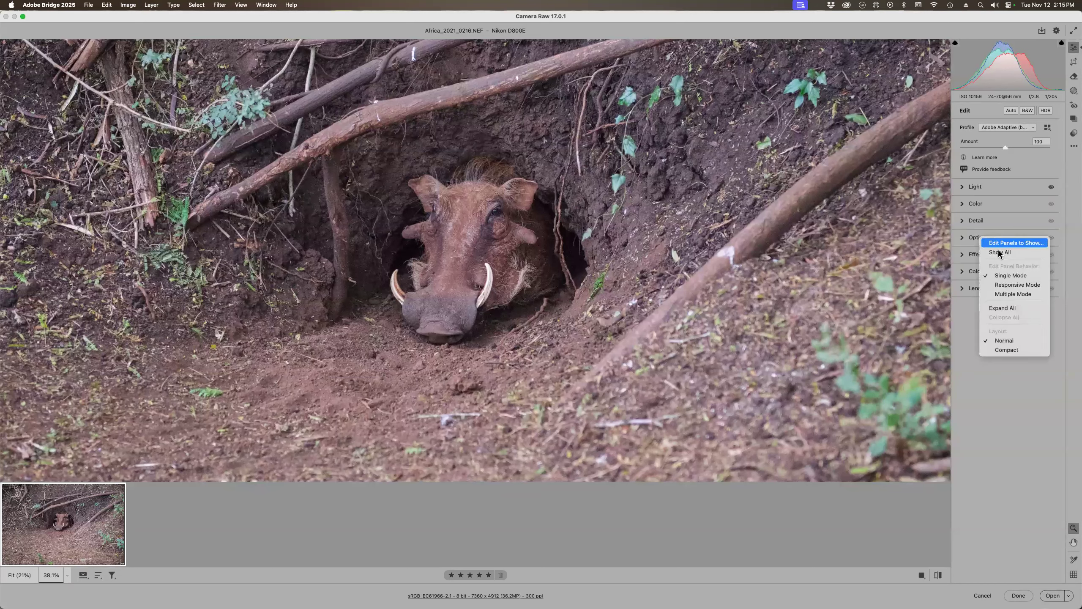
pyautogui.rightClick(983, 183)
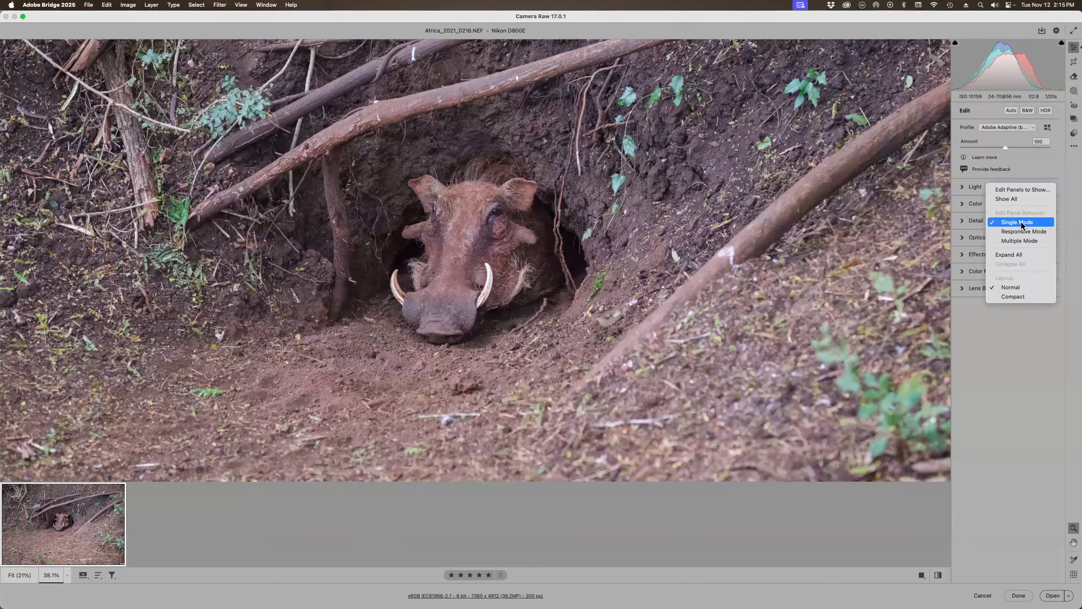
pyautogui.click(966, 194)
# - Open the Light, Detail and Optics sections one at a time in Single Mode, and check the panel behavior options again
pyautogui.click(964, 189)
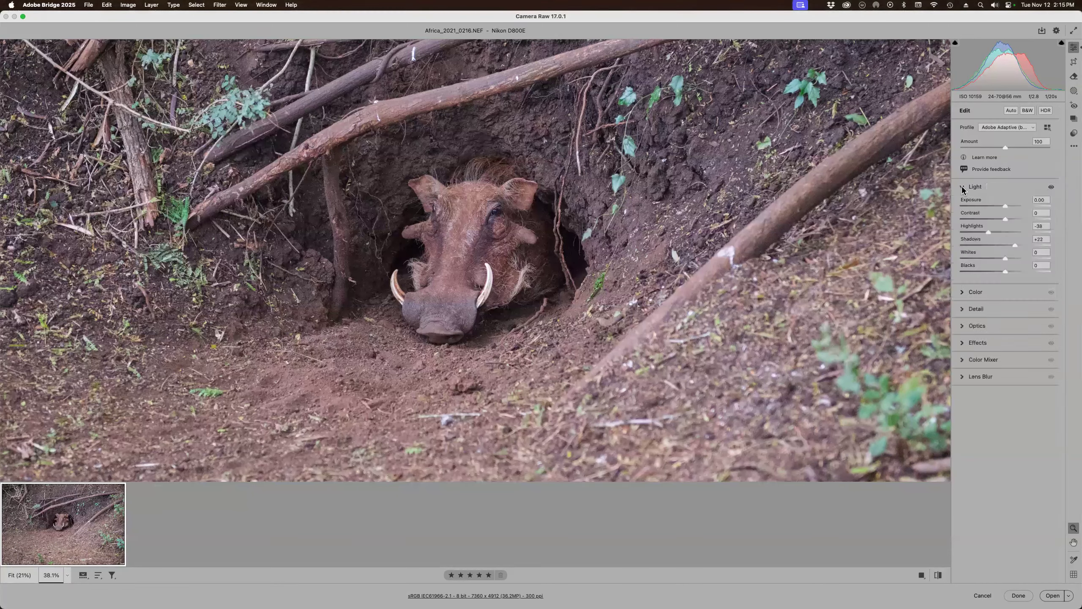
pyautogui.click(965, 293)
pyautogui.click(967, 293)
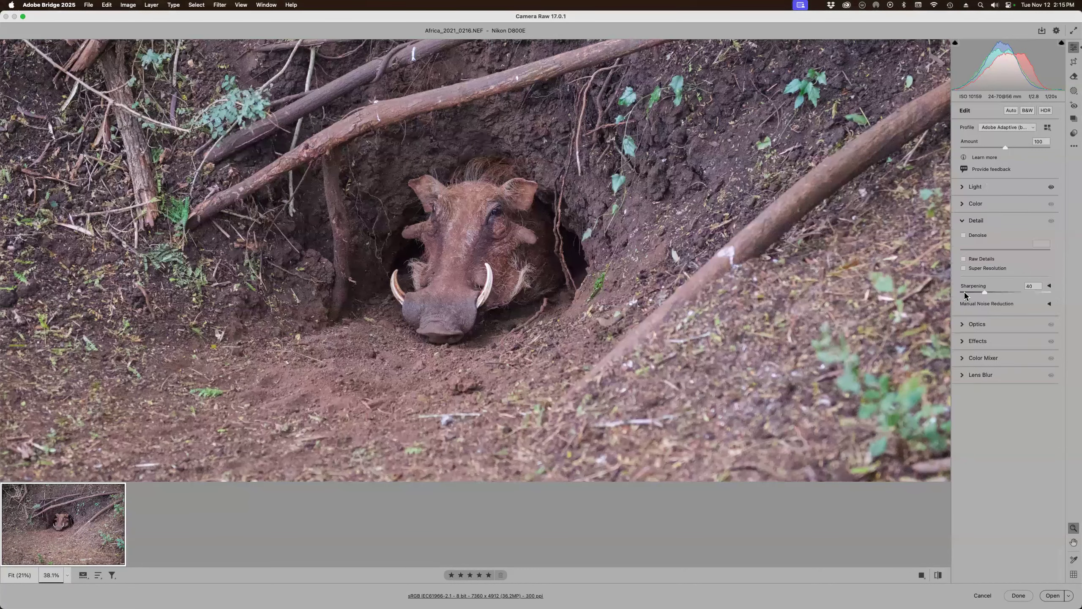
pyautogui.click(965, 327)
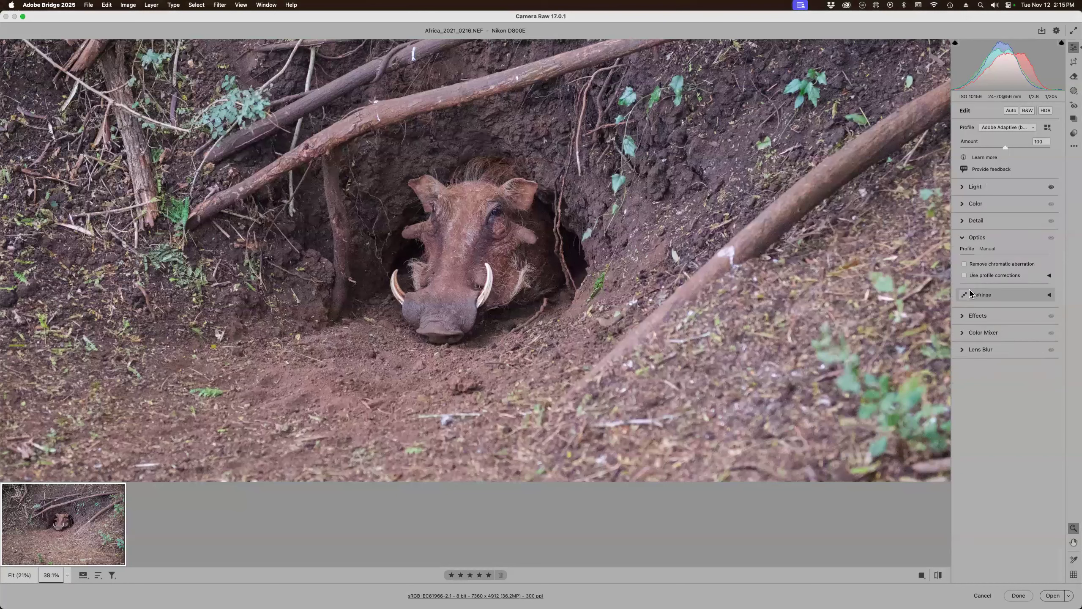
pyautogui.click(964, 239)
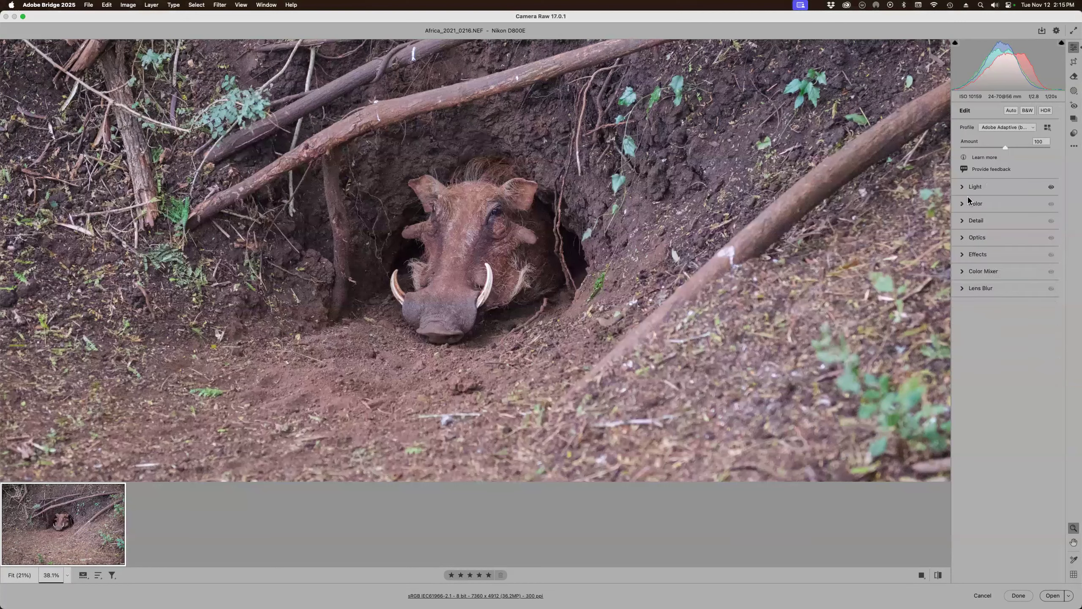
pyautogui.click(964, 220)
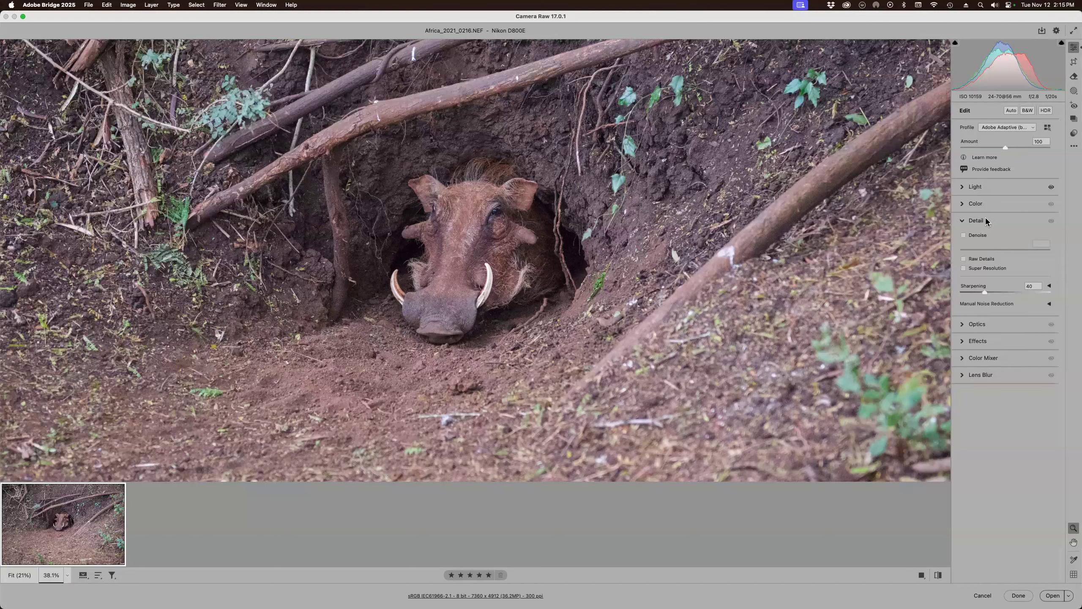
pyautogui.rightClick(979, 222)
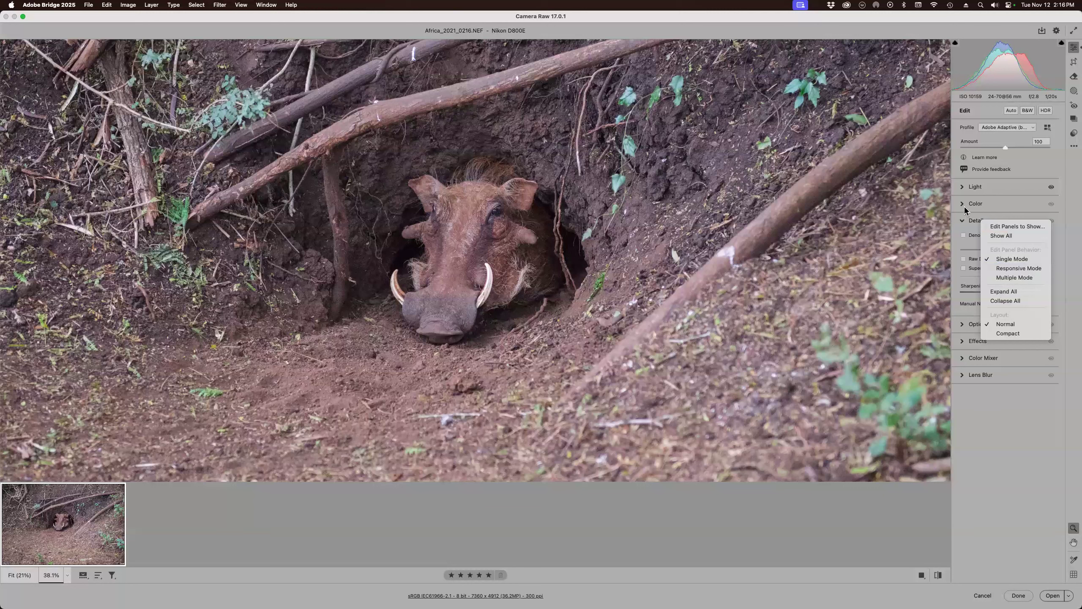
pyautogui.click(972, 231)
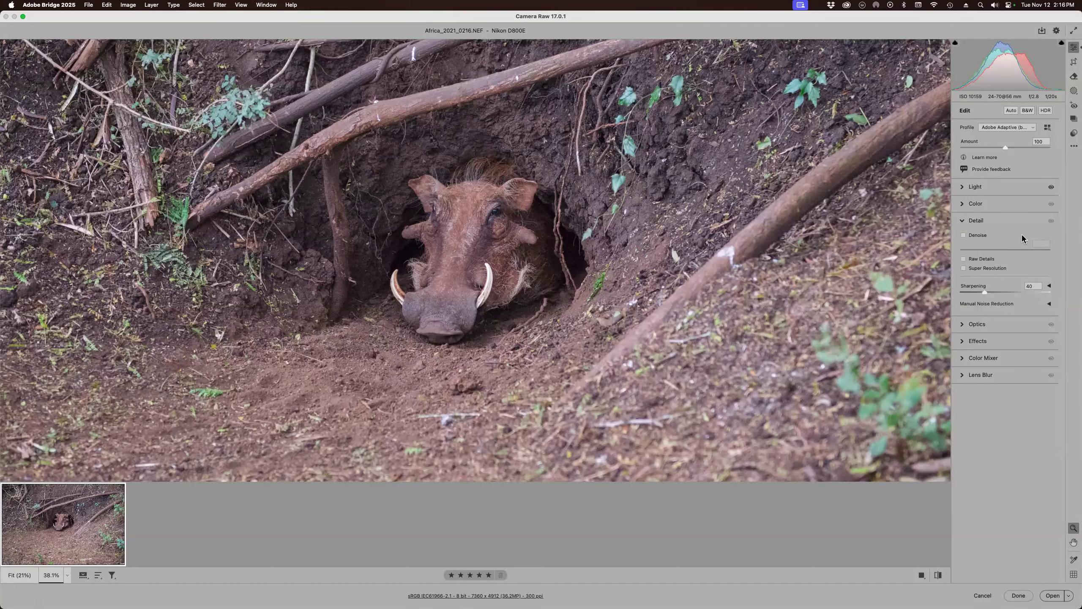
# - Turn on Denoise, set its amount to 50, and inspect the noise reduction up close on the warthog's face
pyautogui.click(964, 236)
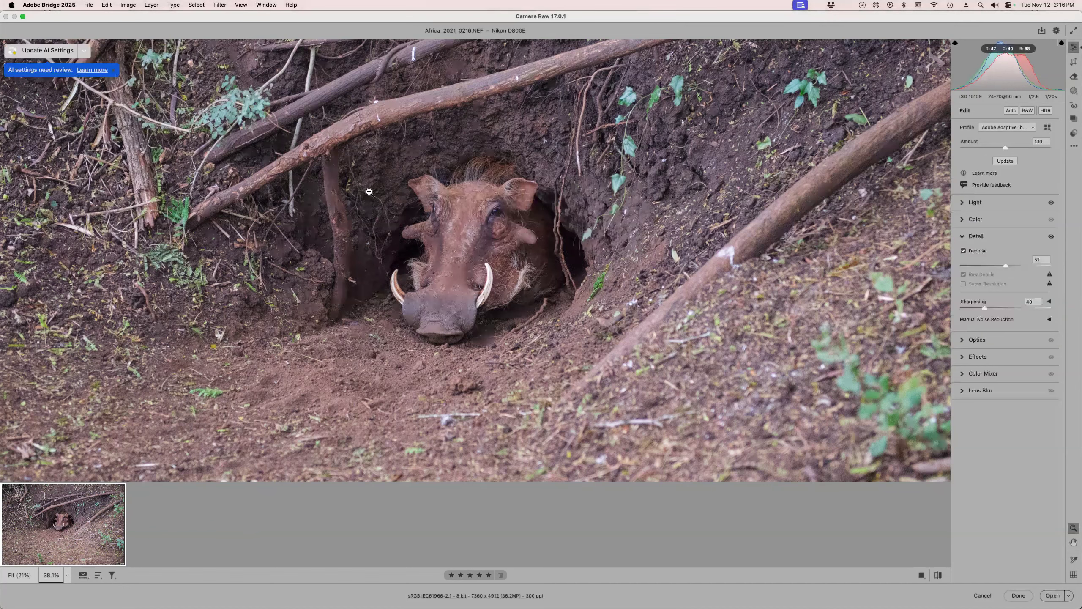
pyautogui.scroll(2, 345, 196)
pyautogui.scroll(10, 469, 278)
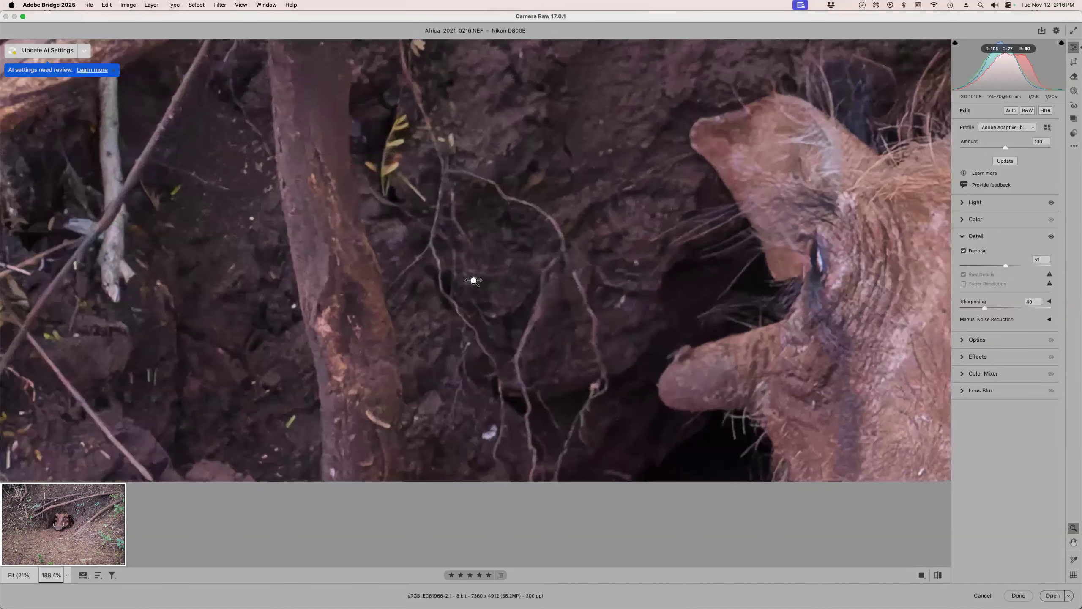
pyautogui.press('h')
pyautogui.moveTo(801, 265); pyautogui.dragTo(652, 195)
pyautogui.press('z')
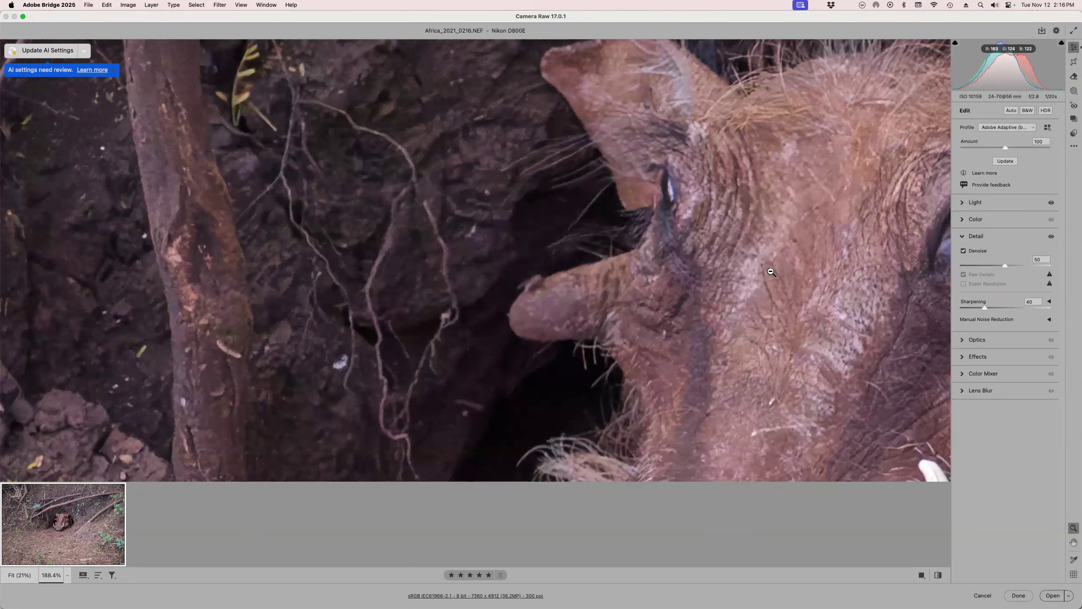
pyautogui.press('h')
pyautogui.moveTo(797, 264); pyautogui.dragTo(549, 189)
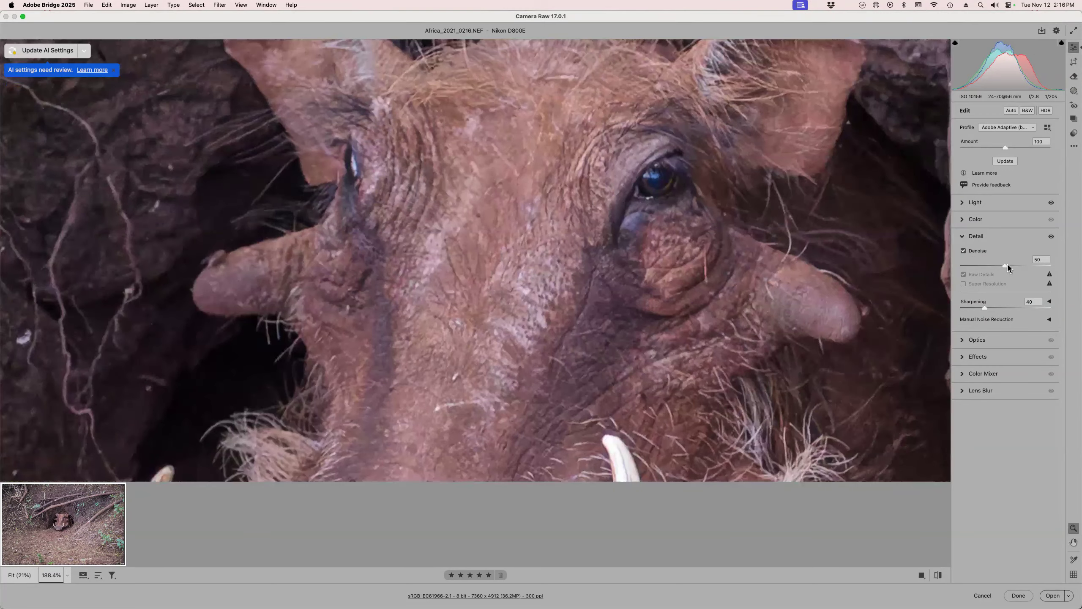
# - Try a higher and a lower Denoise amount on the warthog's face, and return it to 50
pyautogui.moveTo(1008, 265); pyautogui.dragTo(1042, 269)
pyautogui.click(979, 265)
pyautogui.click(1006, 264)
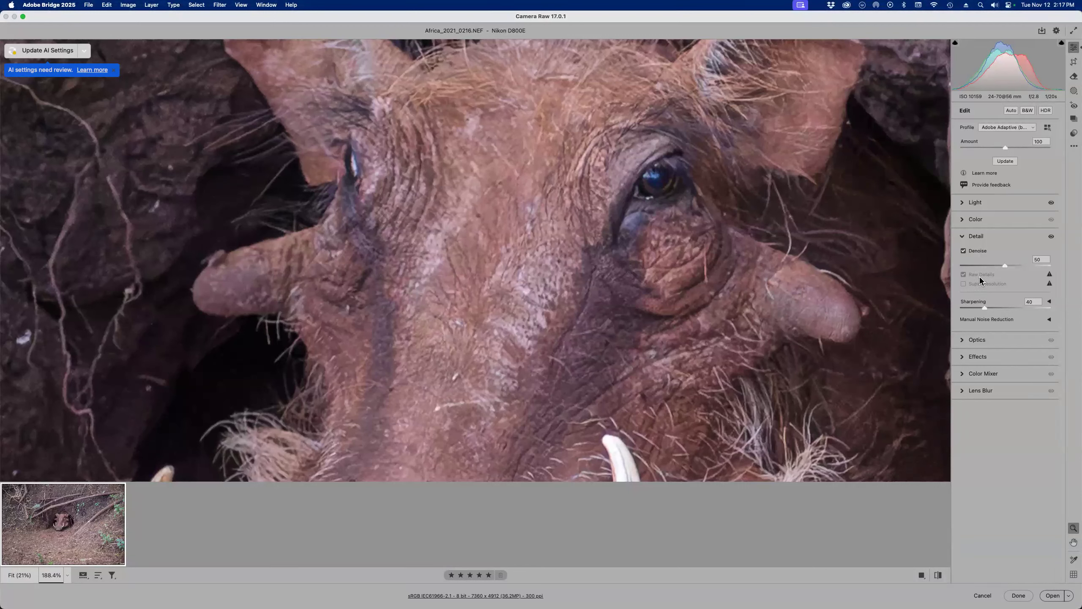
# - Collapse and reopen the Detail section, and compare the branches above the burrow in a side-by-side before and after view
pyautogui.click(963, 237)
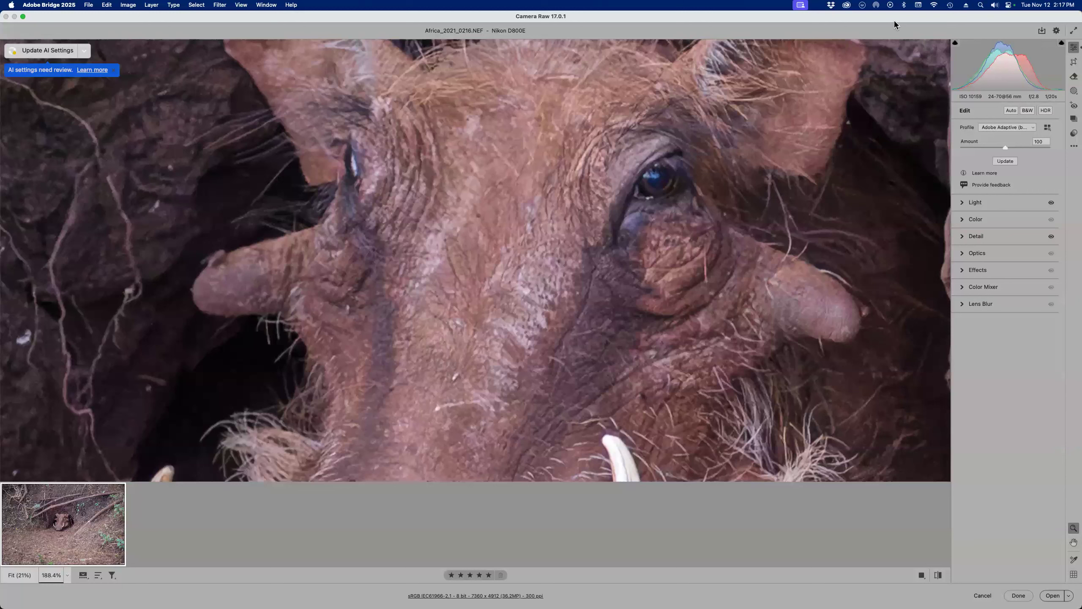
pyautogui.click(961, 236)
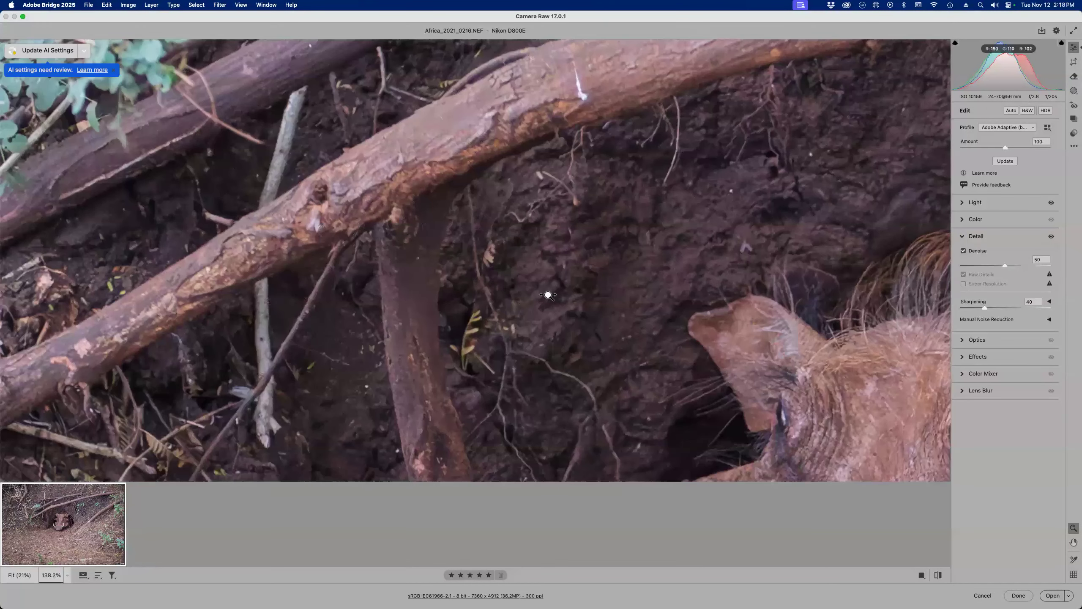
pyautogui.click(550, 296)
pyautogui.click(920, 576)
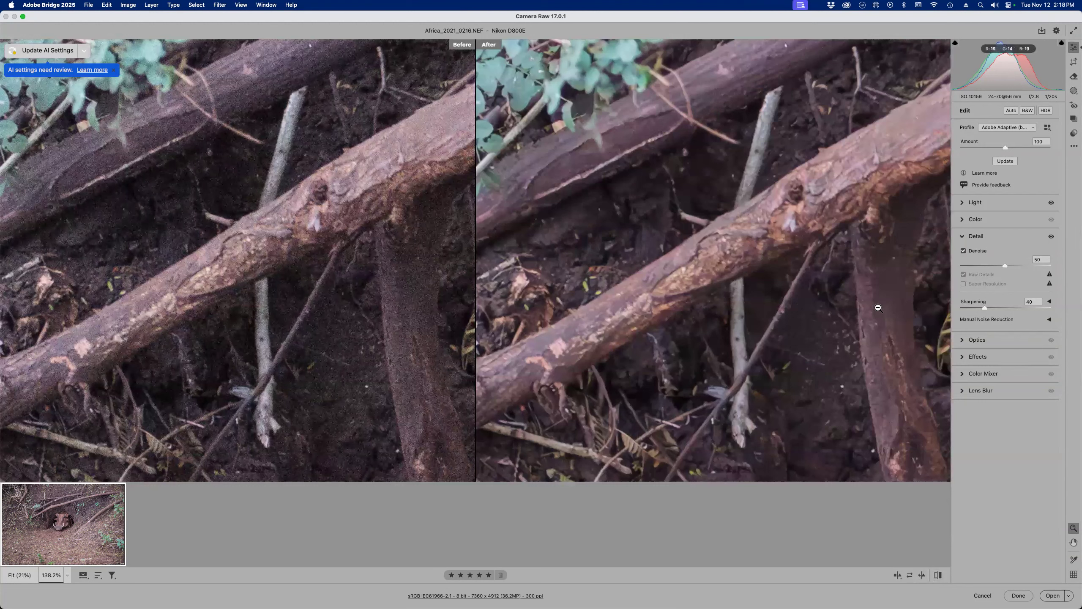
# - Try strong sharpening, set Sharpening to 69, and open the denoised photo in Photoshop
pyautogui.moveTo(1002, 307); pyautogui.dragTo(1030, 309)
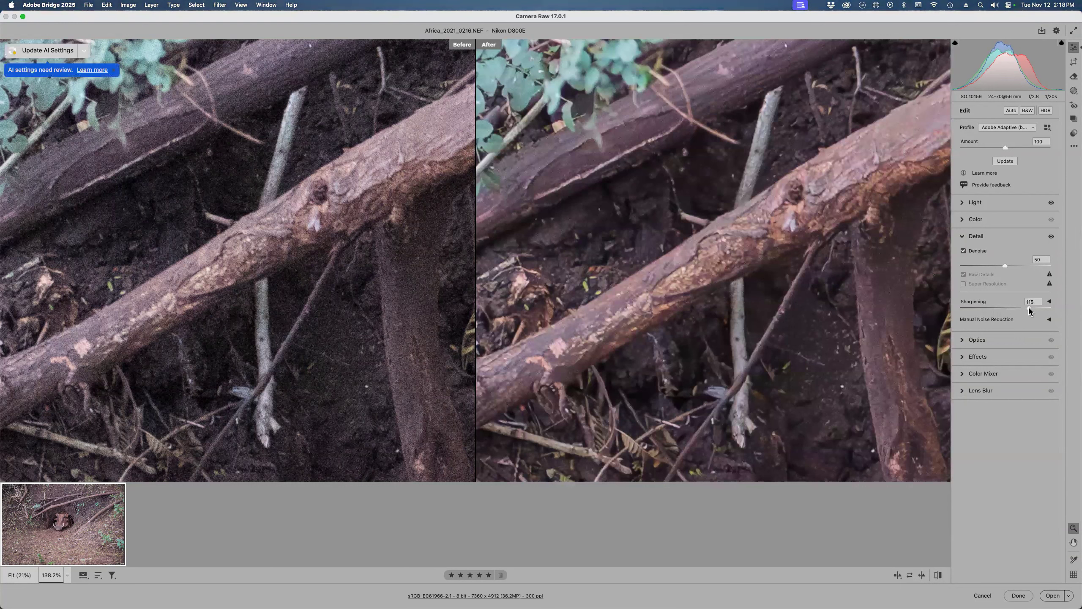
pyautogui.moveTo(1030, 309); pyautogui.dragTo(1001, 307)
pyautogui.click(1050, 596)
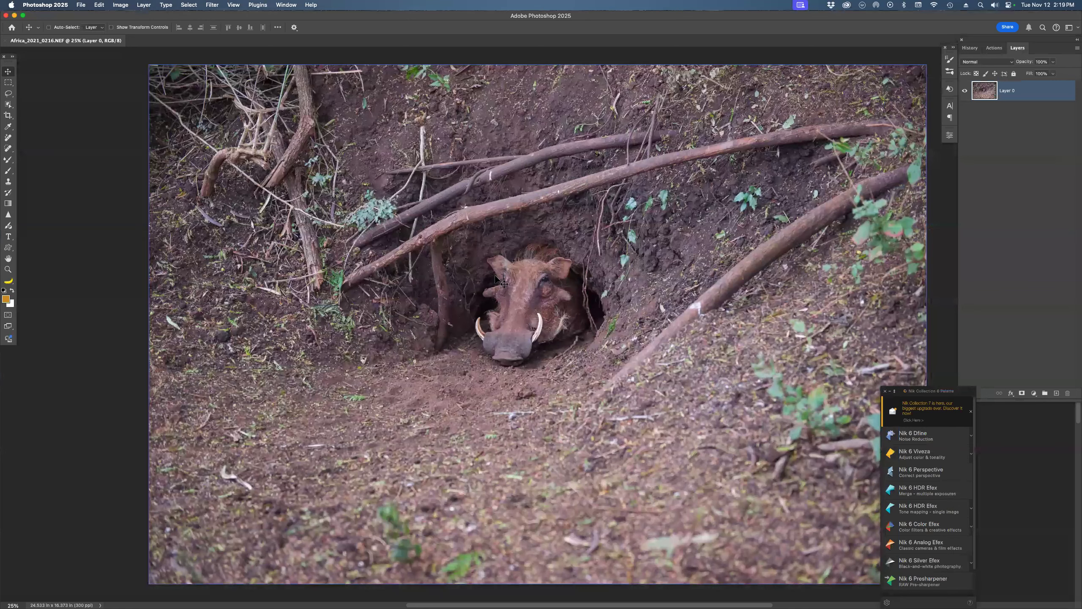
# - Zoom in on the warthog in the opened image and close the Nik Collection palette
pyautogui.press('z')
pyautogui.moveTo(419, 221); pyautogui.dragTo(612, 405)
pyautogui.press('v')
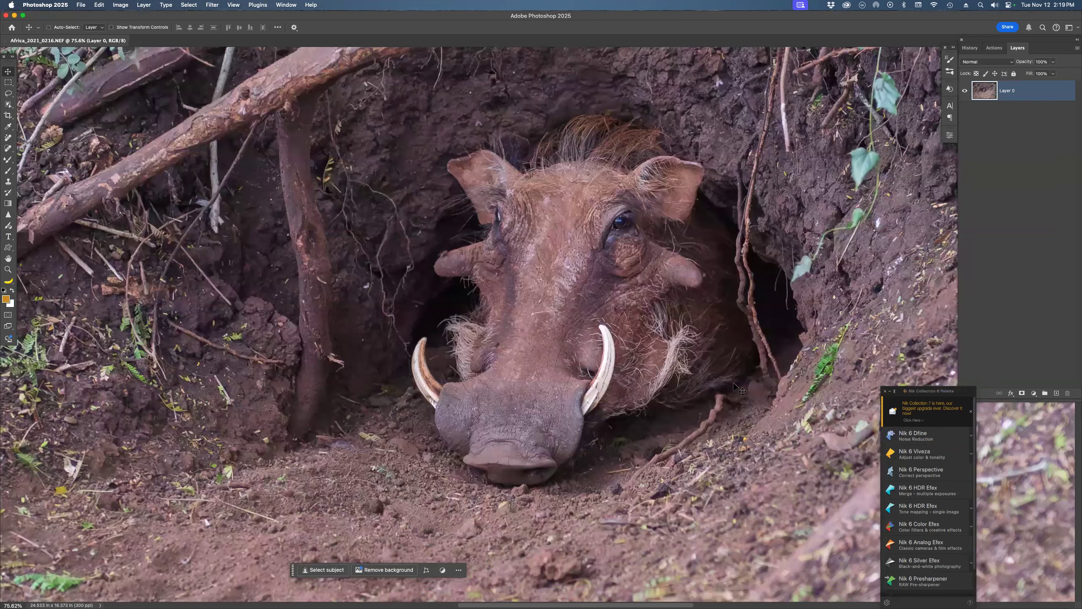
pyautogui.click(884, 391)
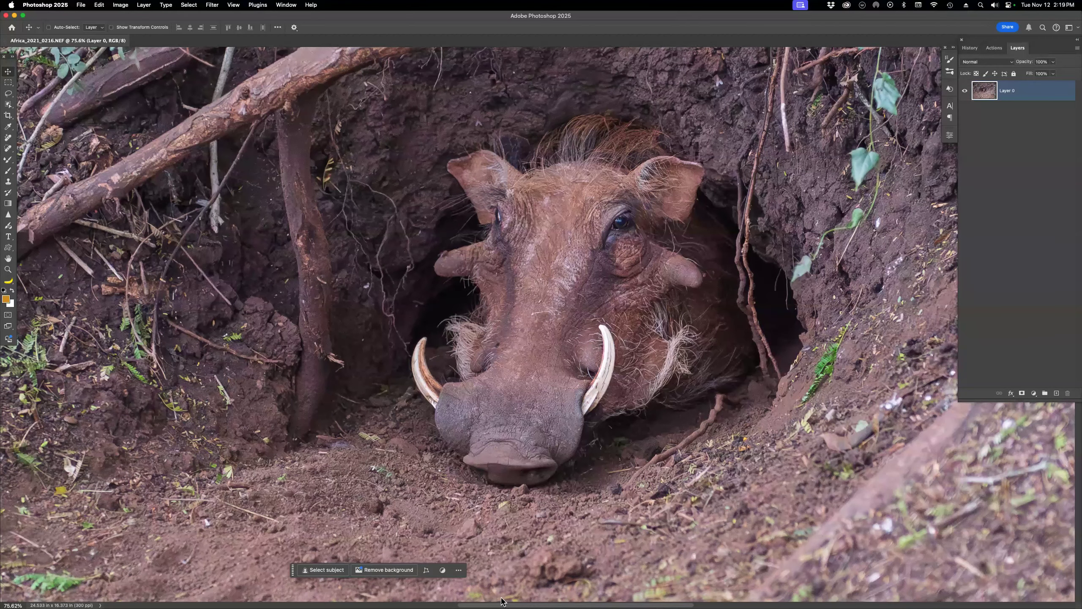
# - Switch to Bridge, reopen Africa_2021_0216.NEF in Camera Raw, turn off Denoise, and open this version in Photoshop
pyautogui.click(468, 590)
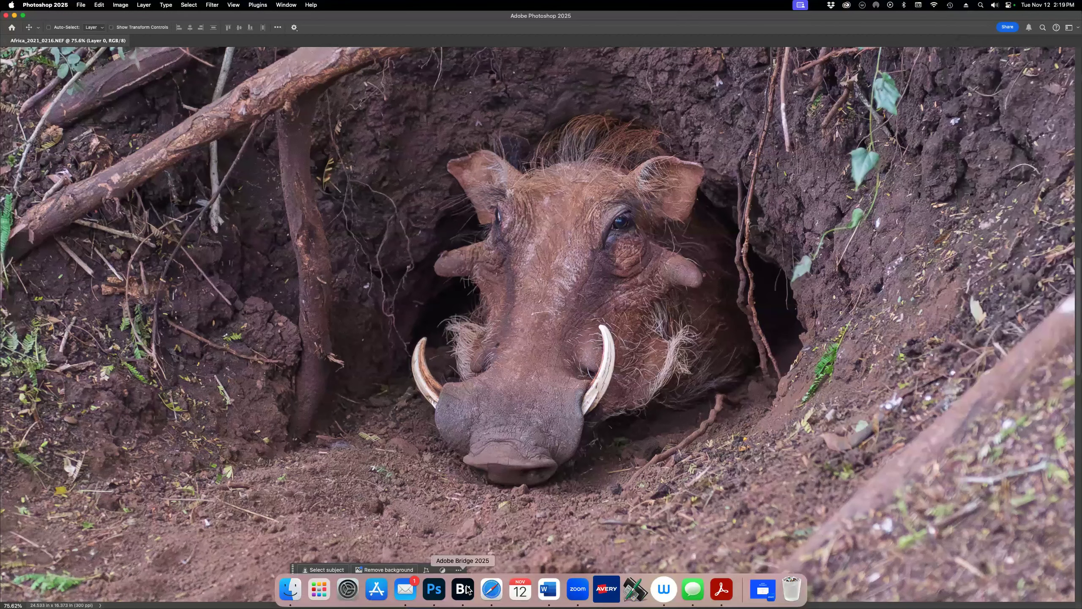
pyautogui.click(943, 440)
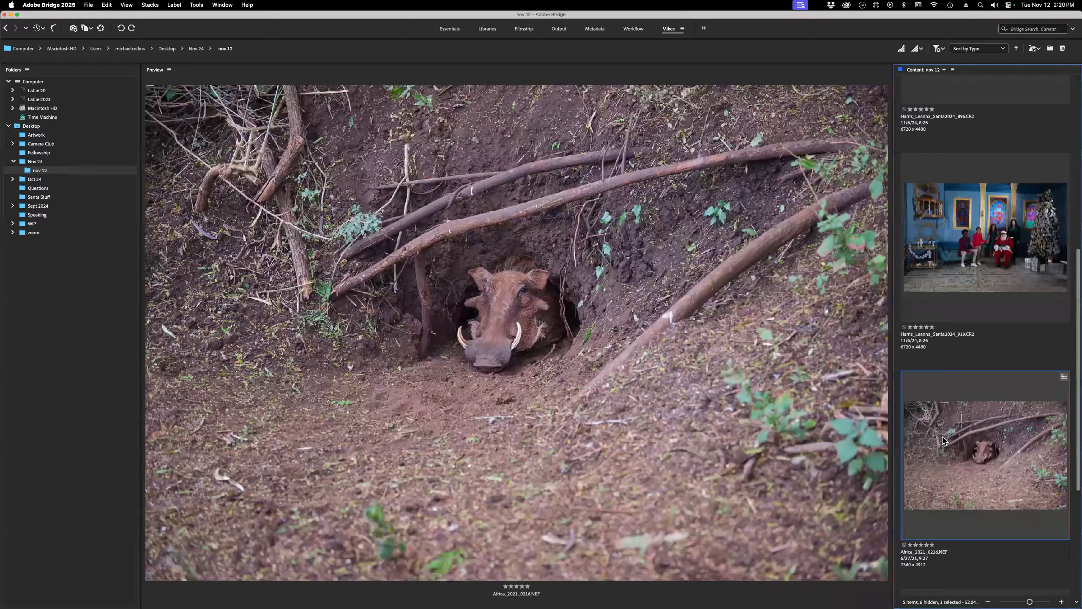
pyautogui.doubleClick(943, 441)
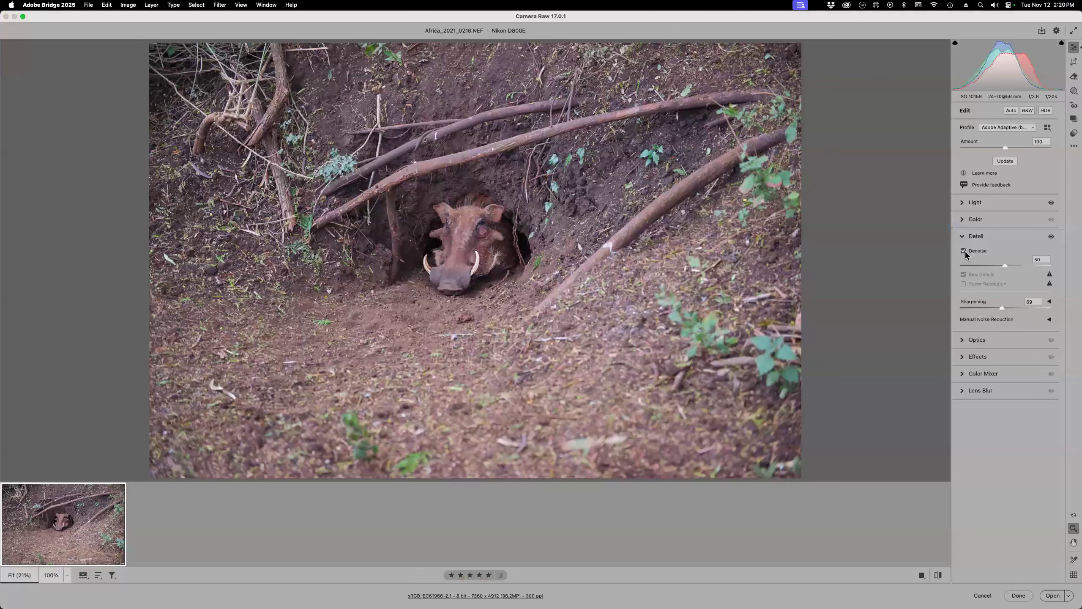
pyautogui.click(963, 251)
pyautogui.click(1051, 595)
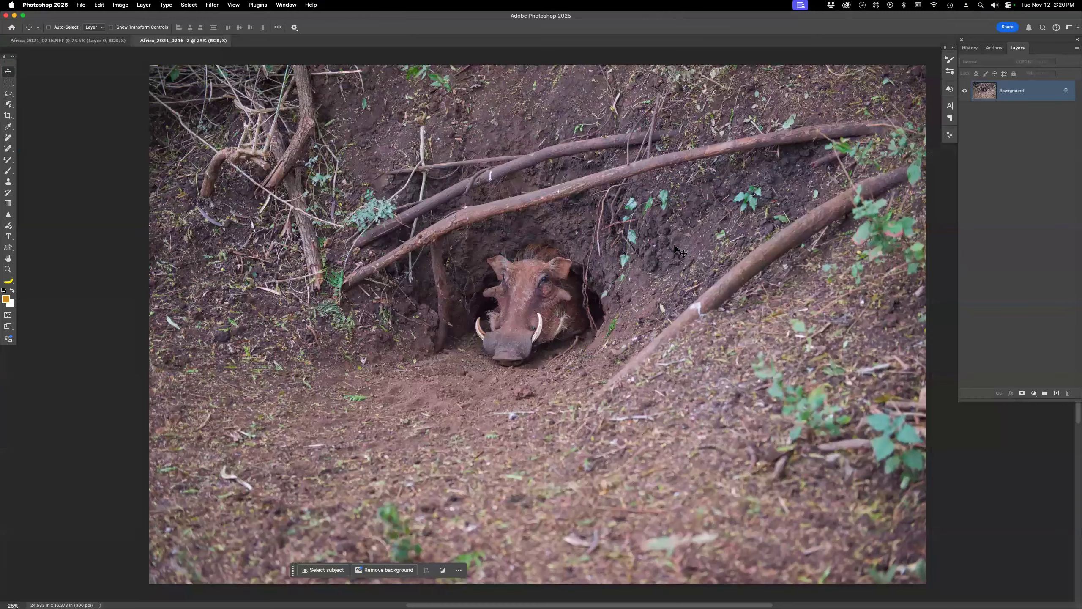
# - Compare the denoised document with the version without Denoise, magnifying the warthog in the second one
pyautogui.click(103, 41)
pyautogui.click(161, 42)
pyautogui.press('z')
pyautogui.moveTo(438, 219); pyautogui.dragTo(656, 412)
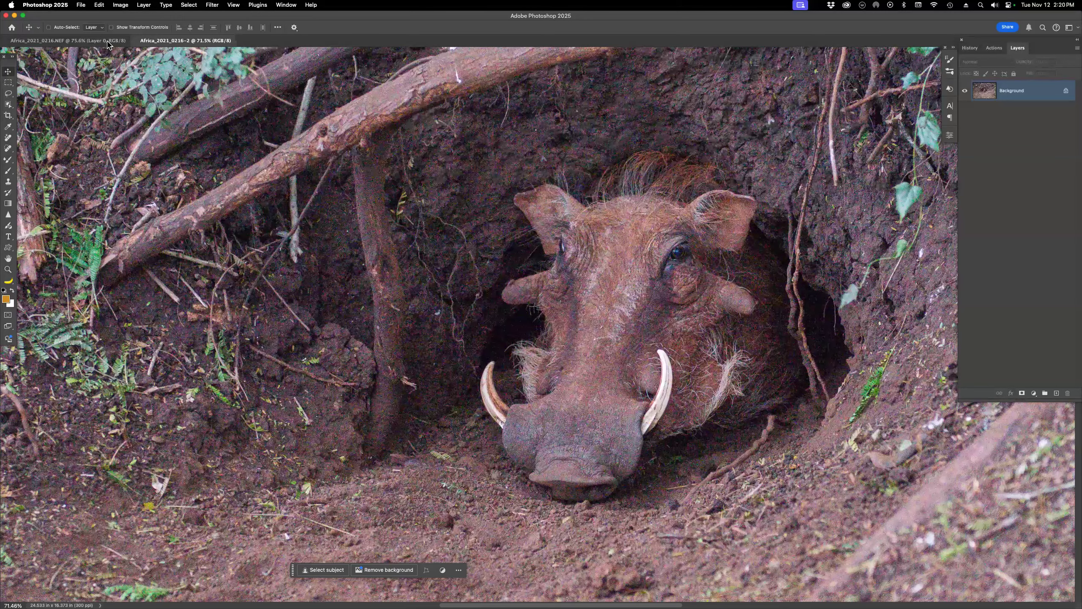
pyautogui.click(108, 44)
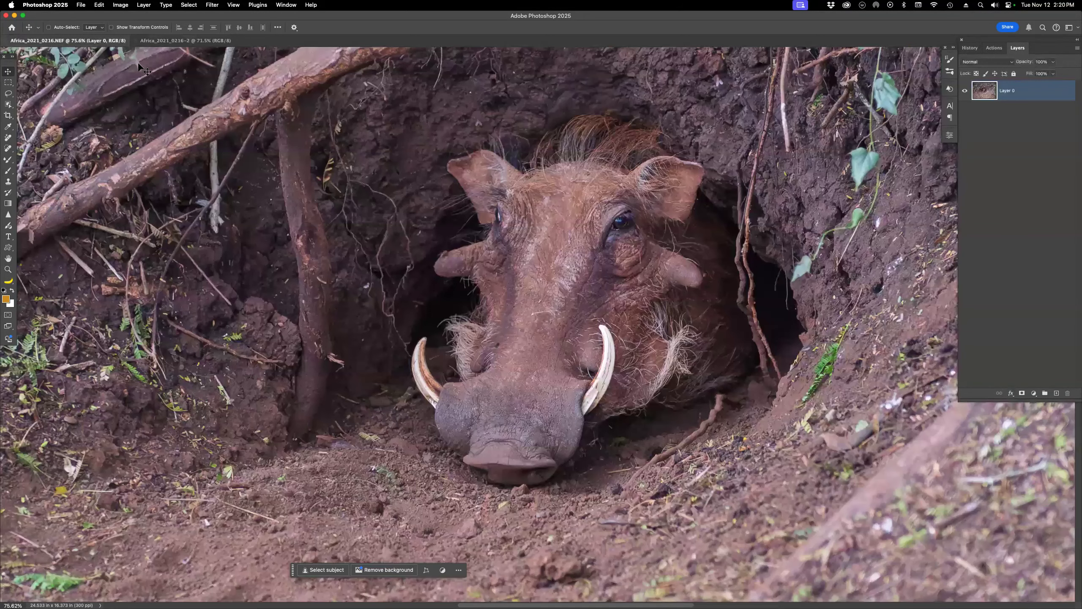
# - Arrange the two open documents side by side and center the warthog's face in each for comparison
pyautogui.click(286, 5)
pyautogui.moveTo(294, 16)
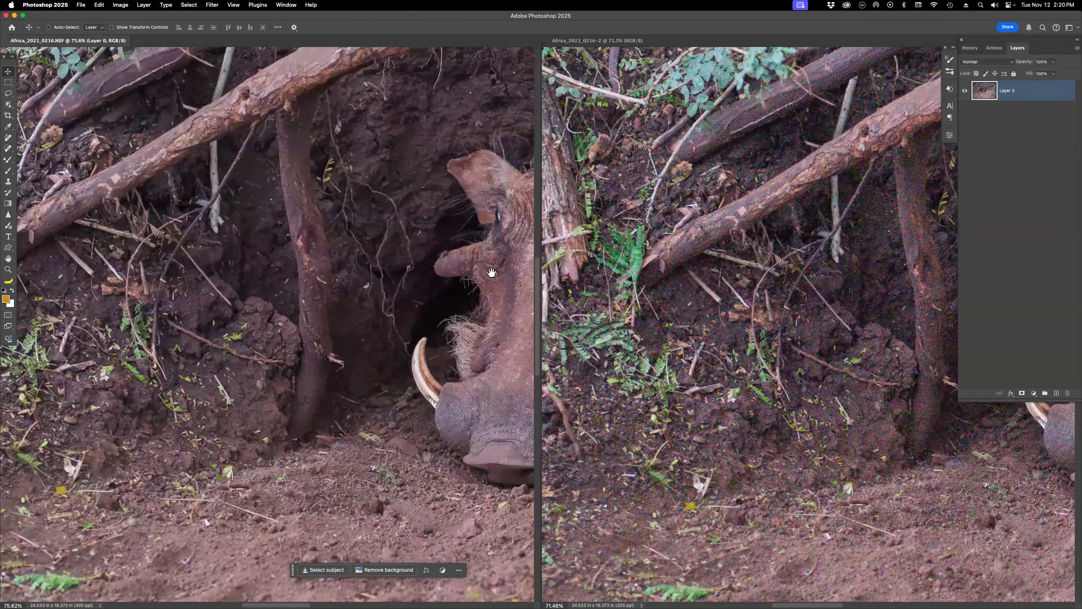
pyautogui.moveTo(489, 272); pyautogui.dragTo(217, 272)
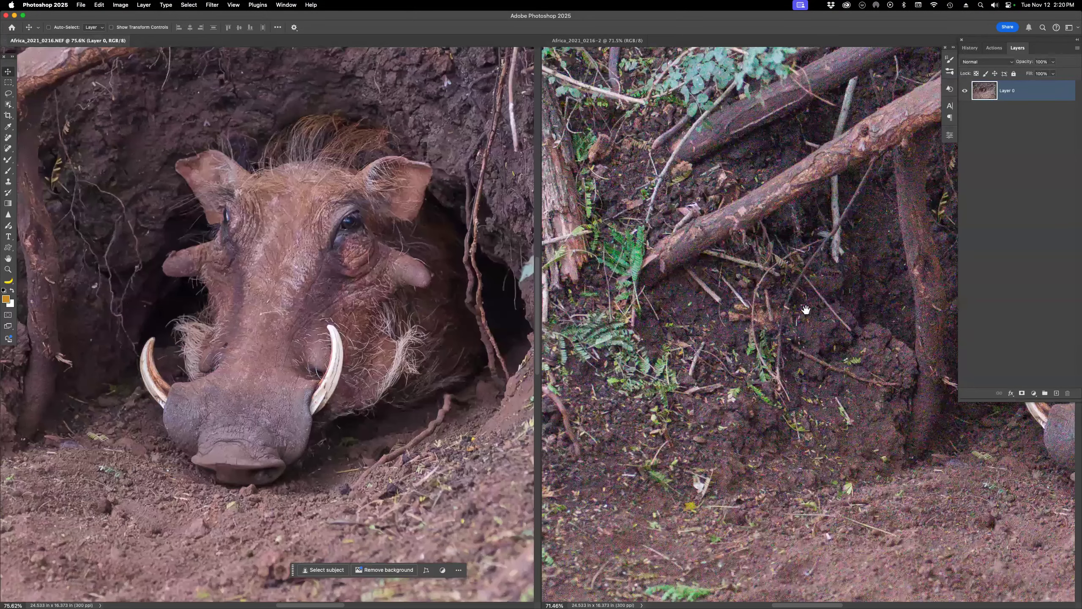
pyautogui.moveTo(808, 311); pyautogui.dragTo(641, 292)
pyautogui.moveTo(922, 322); pyautogui.dragTo(696, 303)
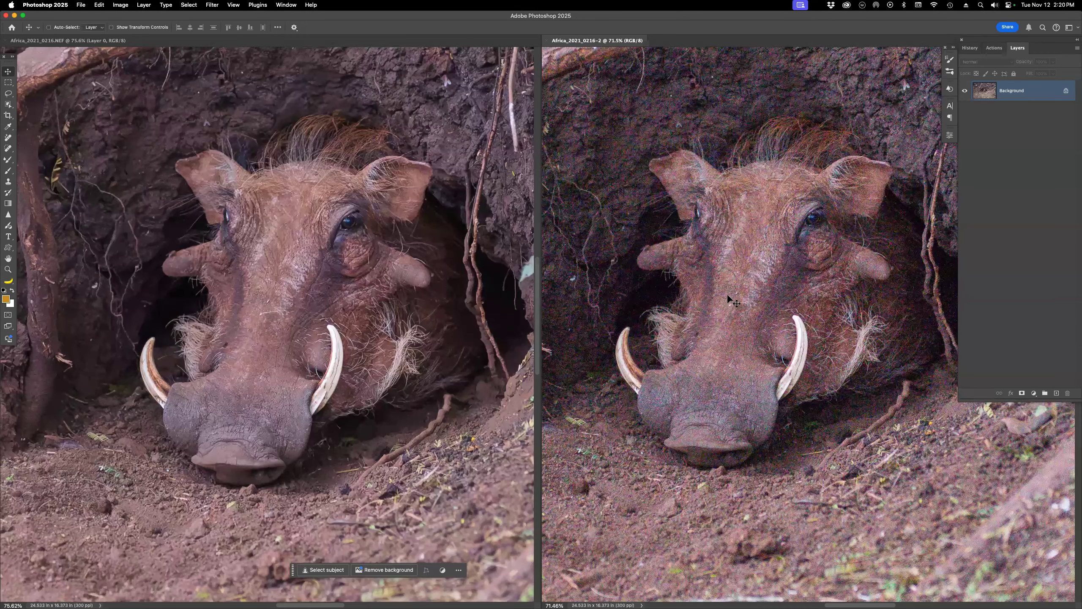
# - Switch to Bridge, reopen the warthog raw file, set its profile to Adobe Color, and open that version in Photoshop
pyautogui.press('super+Tab')
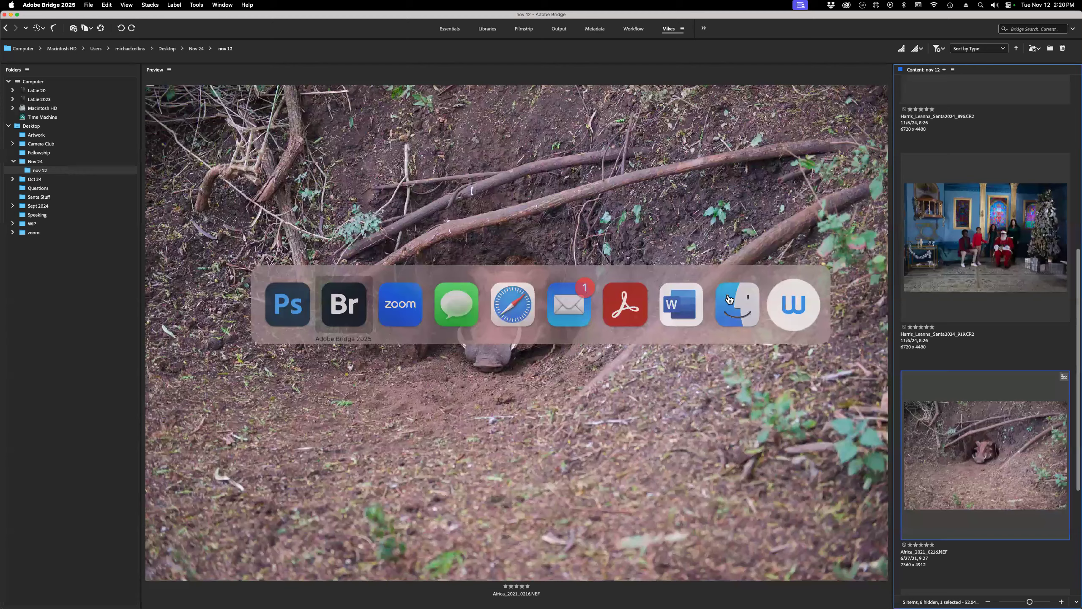
pyautogui.doubleClick(965, 387)
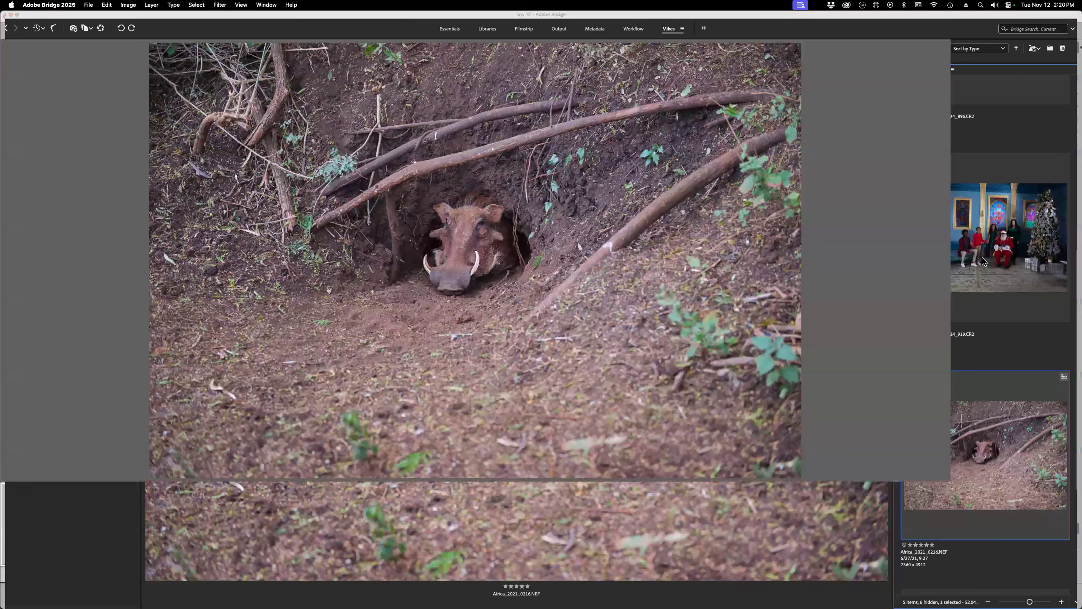
pyautogui.click(1004, 131)
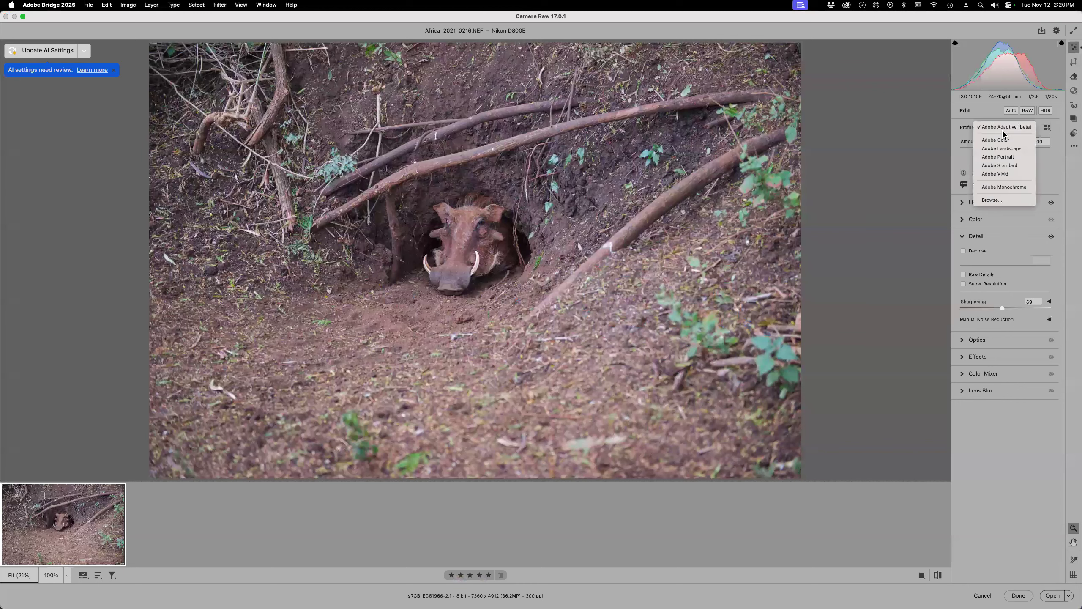
pyautogui.click(998, 141)
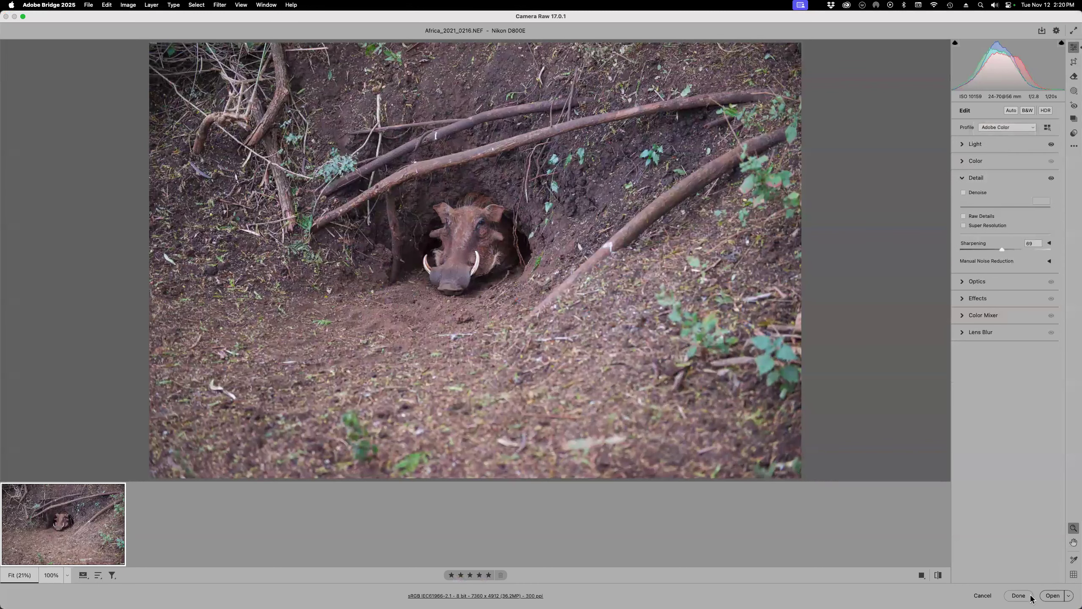
pyautogui.click(1050, 595)
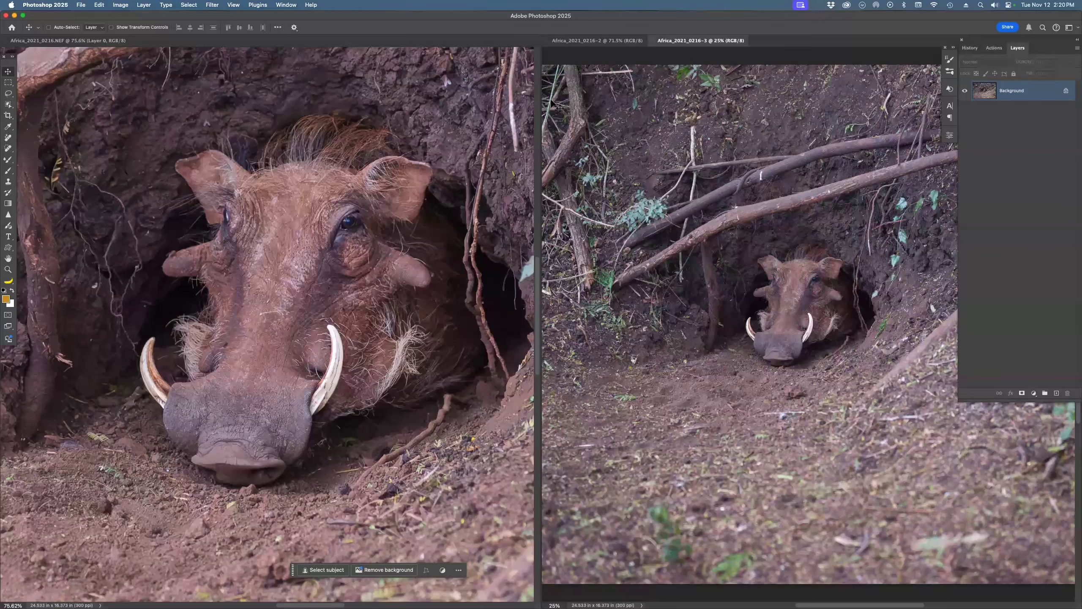
# - Tile all three warthog documents vertically and magnify the Adobe Color version to 66.7%, with the warthog's face in view
pyautogui.click(284, 6)
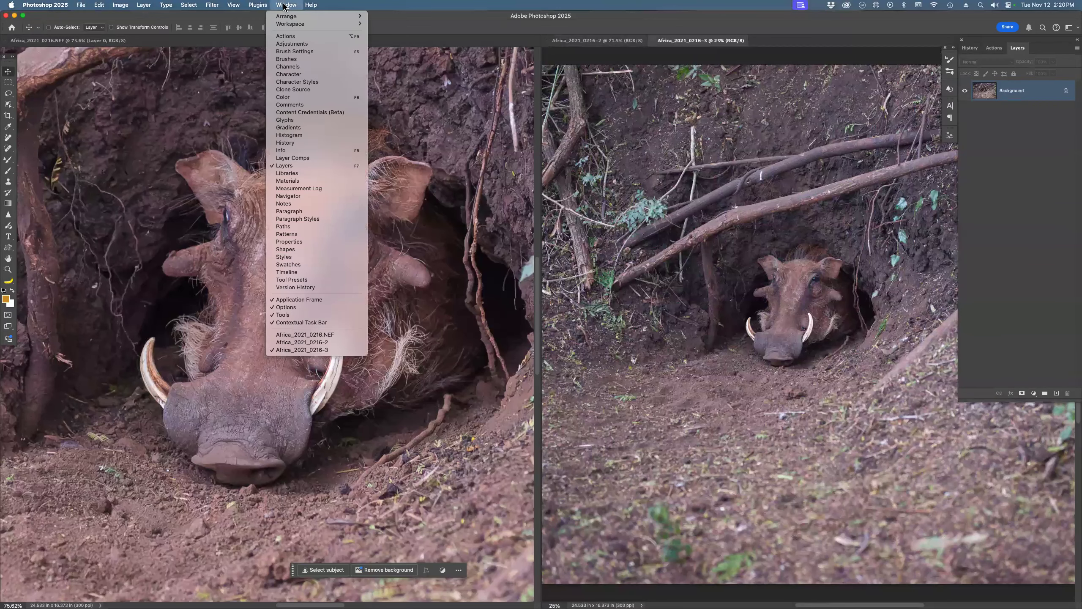
pyautogui.moveTo(343, 20)
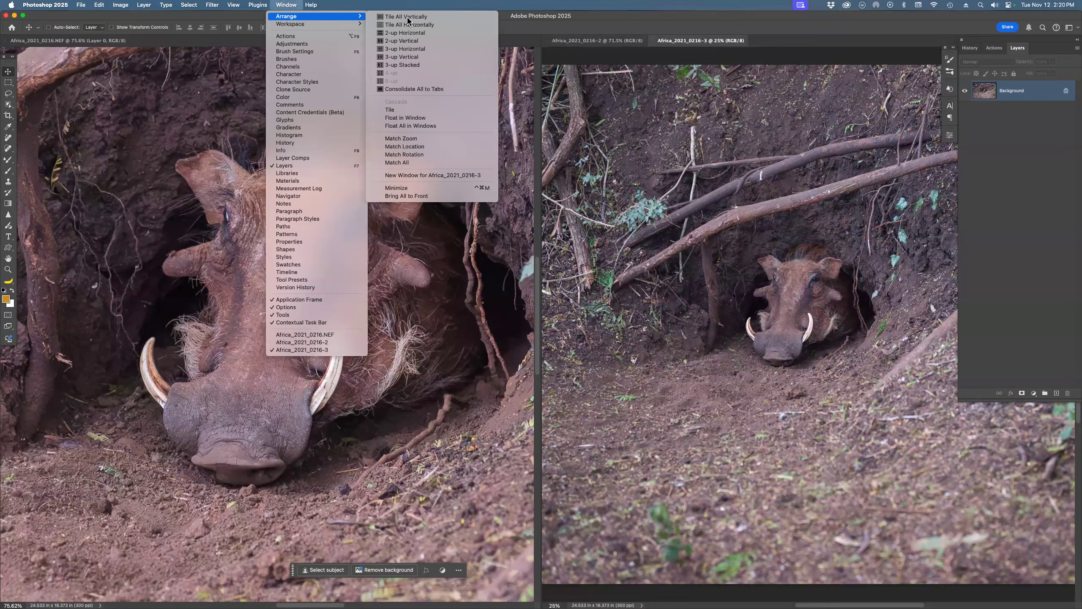
pyautogui.click(420, 17)
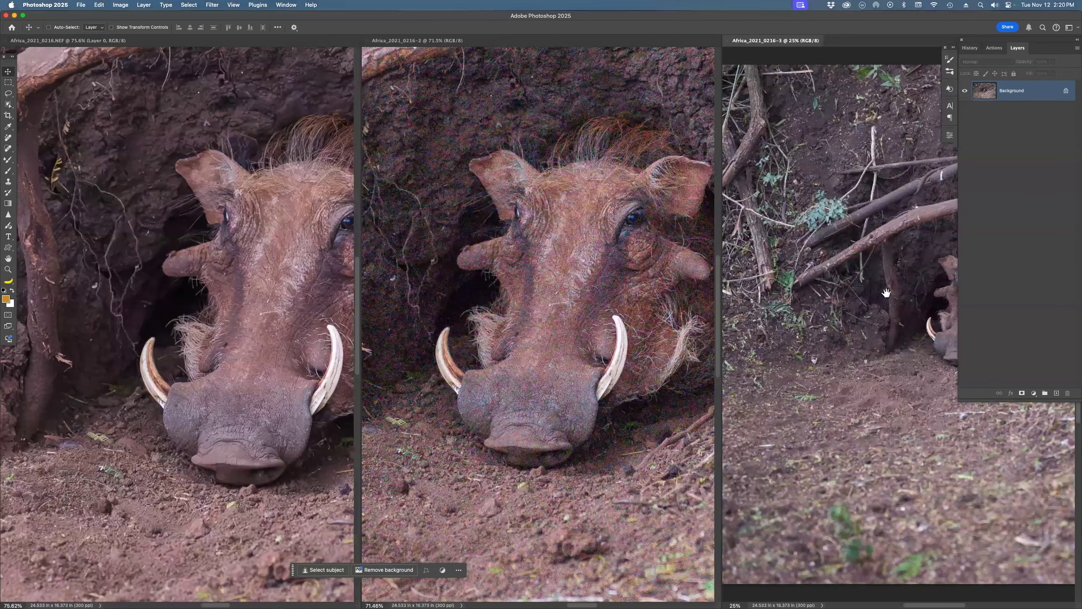
pyautogui.moveTo(883, 292); pyautogui.dragTo(799, 294)
pyautogui.press('z')
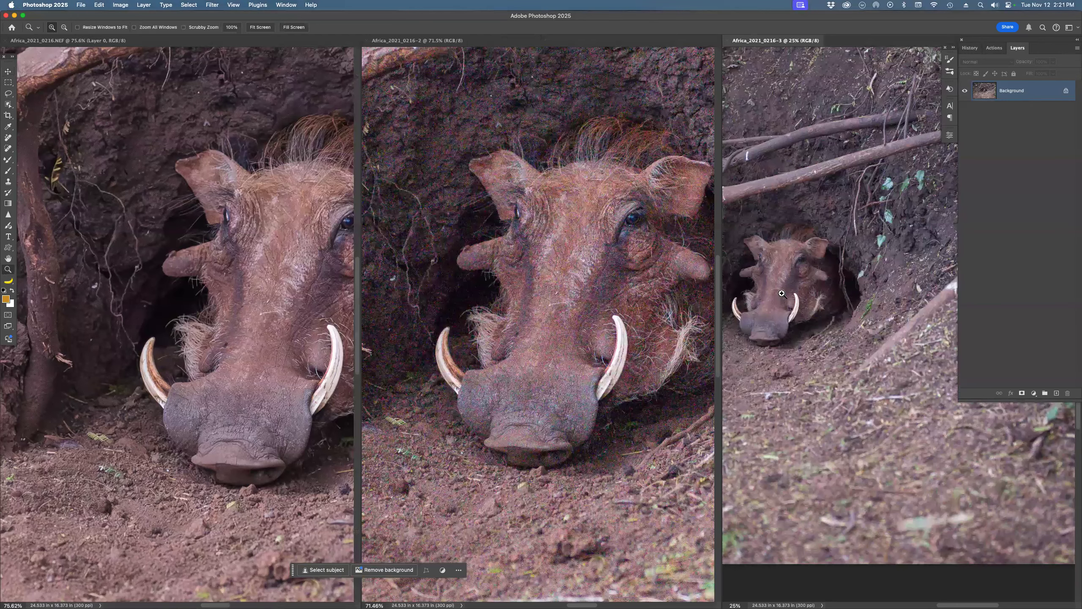
pyautogui.click(780, 294)
pyautogui.click(781, 294)
pyautogui.click(781, 294)
pyautogui.moveTo(789, 294); pyautogui.dragTo(854, 307)
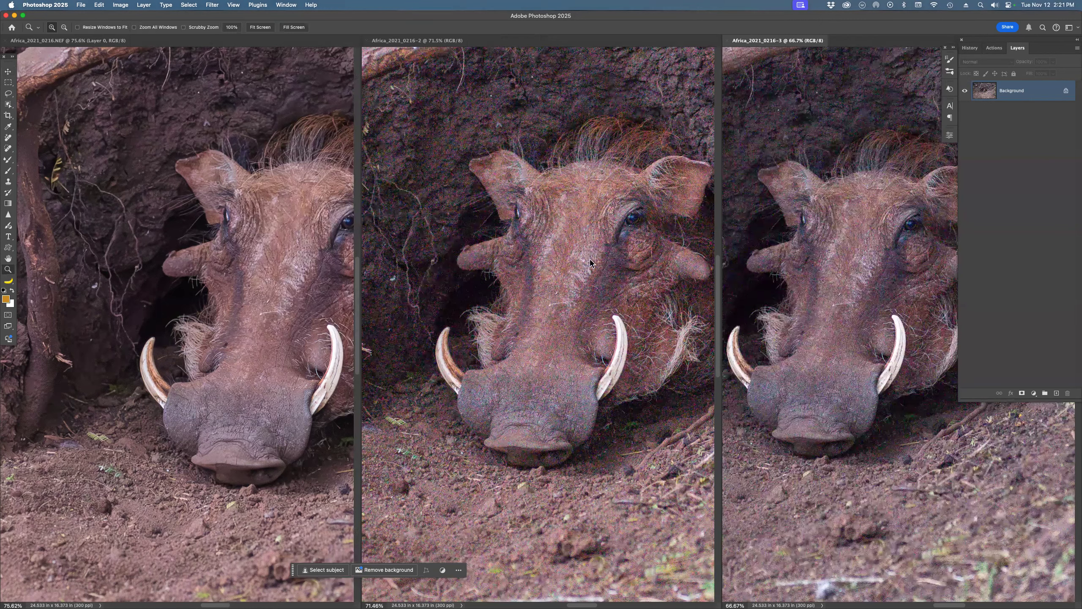
# - Magnify all three documents to 200% and align them on the warthog's forehead to compare their noise
pyautogui.click(596, 246)
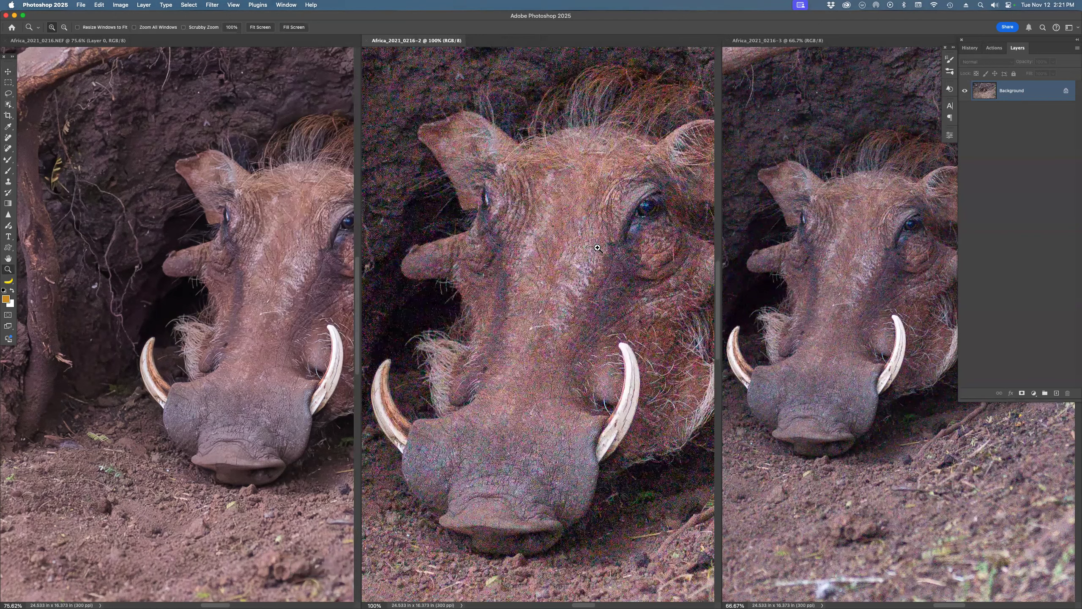
pyautogui.click(597, 248)
pyautogui.click(860, 250)
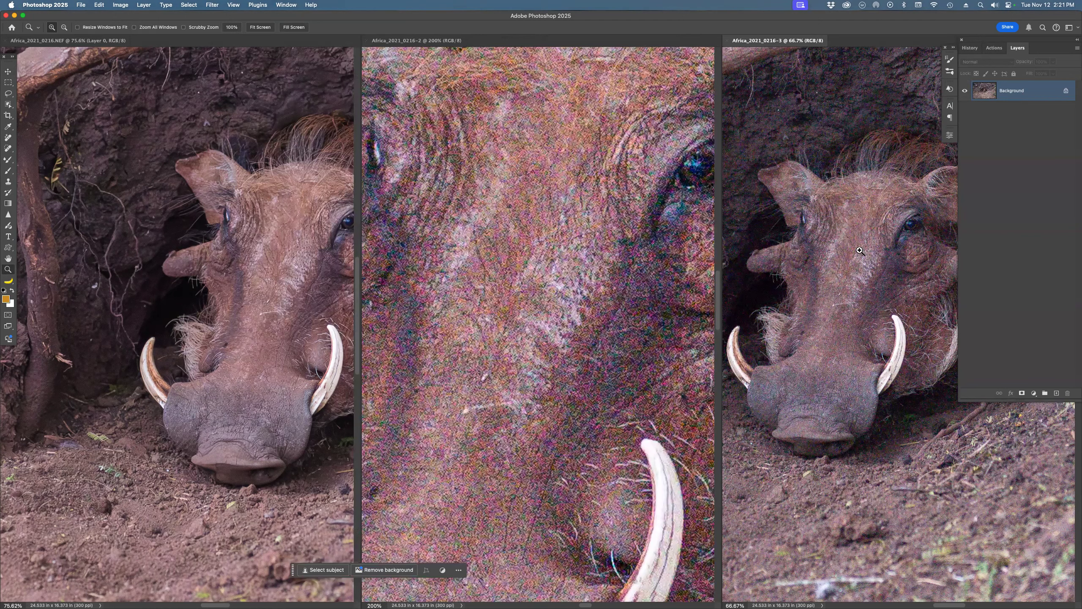
pyautogui.click(860, 250)
pyautogui.click(859, 250)
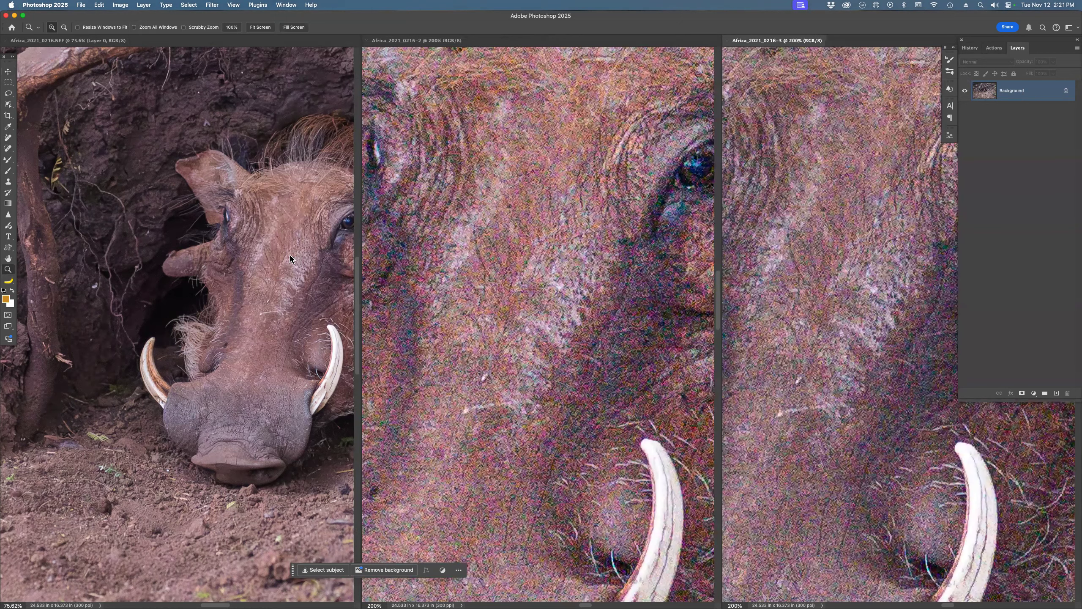
pyautogui.click(290, 255)
pyautogui.click(289, 255)
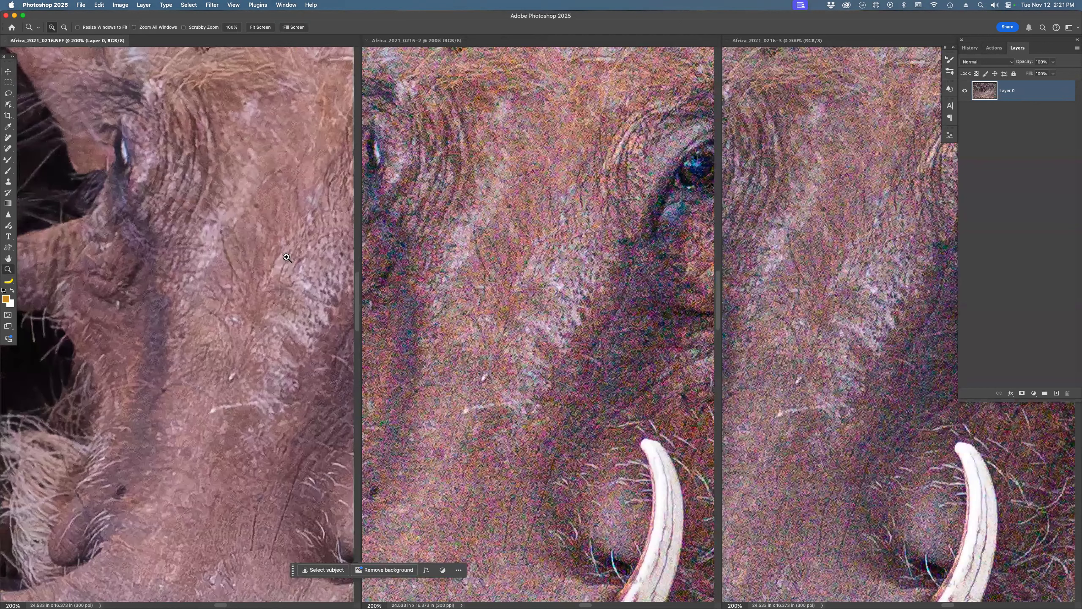
pyautogui.moveTo(268, 256); pyautogui.dragTo(181, 242)
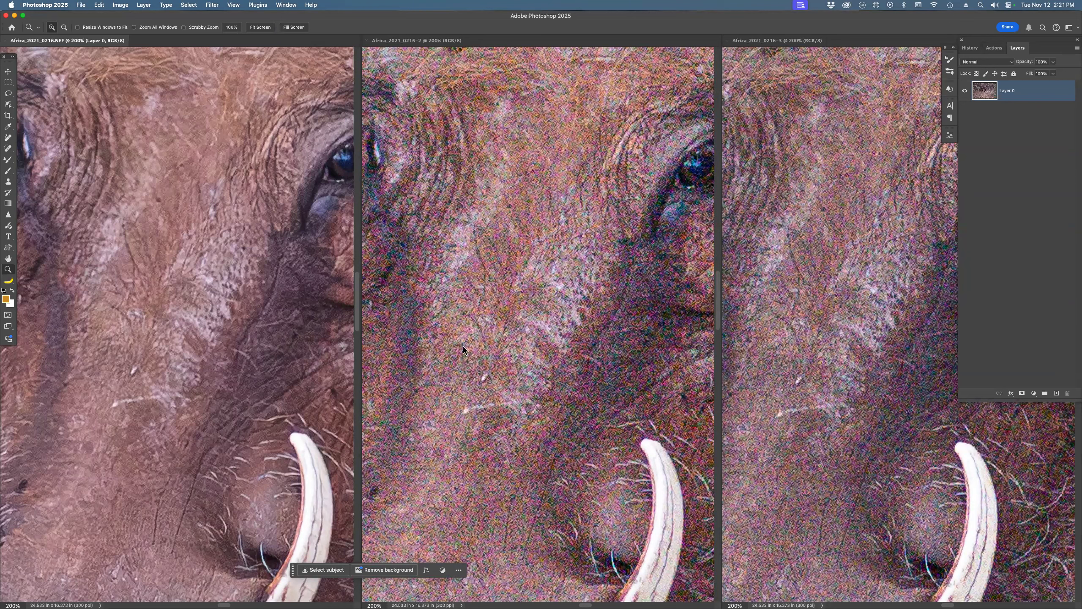
pyautogui.click(814, 281)
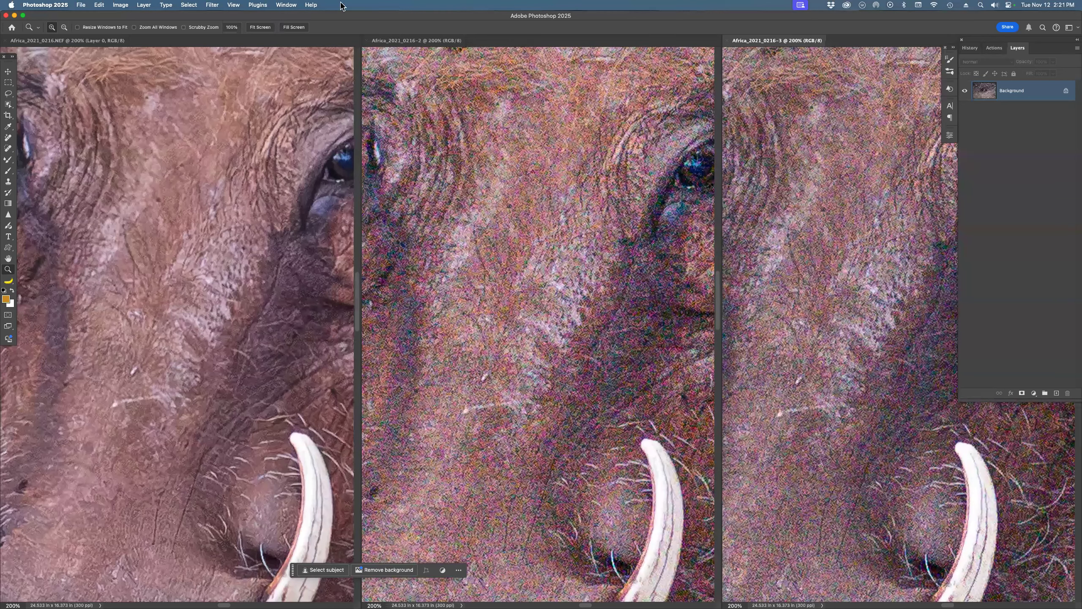
# - Consolidate all documents into tabs and open the Adobe Color version in the Topaz DeNoise AI filter
pyautogui.click(286, 4)
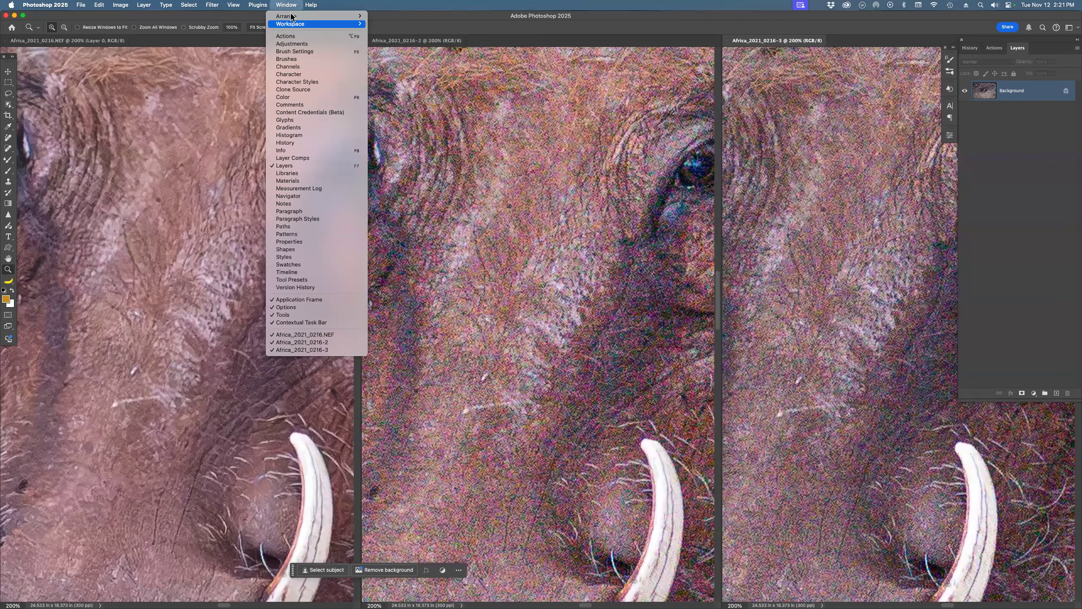
pyautogui.moveTo(291, 16)
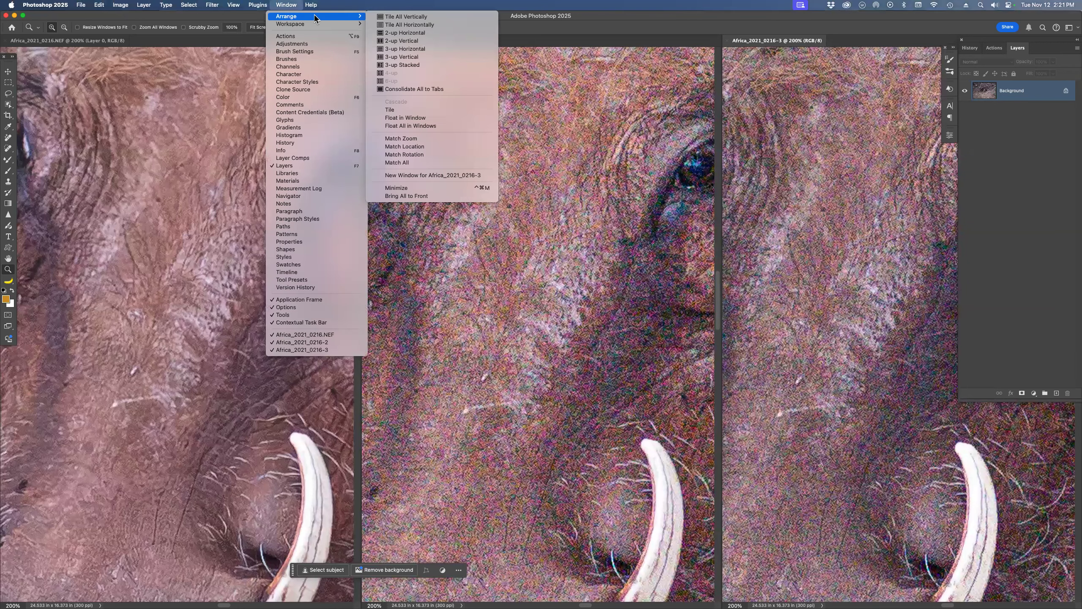
pyautogui.click(429, 89)
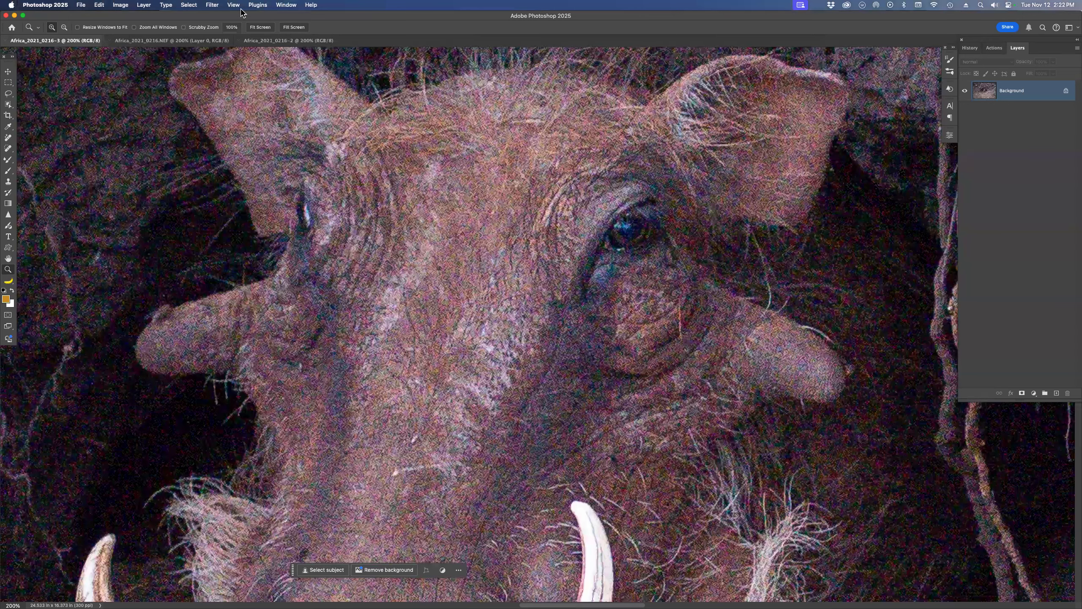
pyautogui.click(213, 5)
pyautogui.moveTo(258, 200)
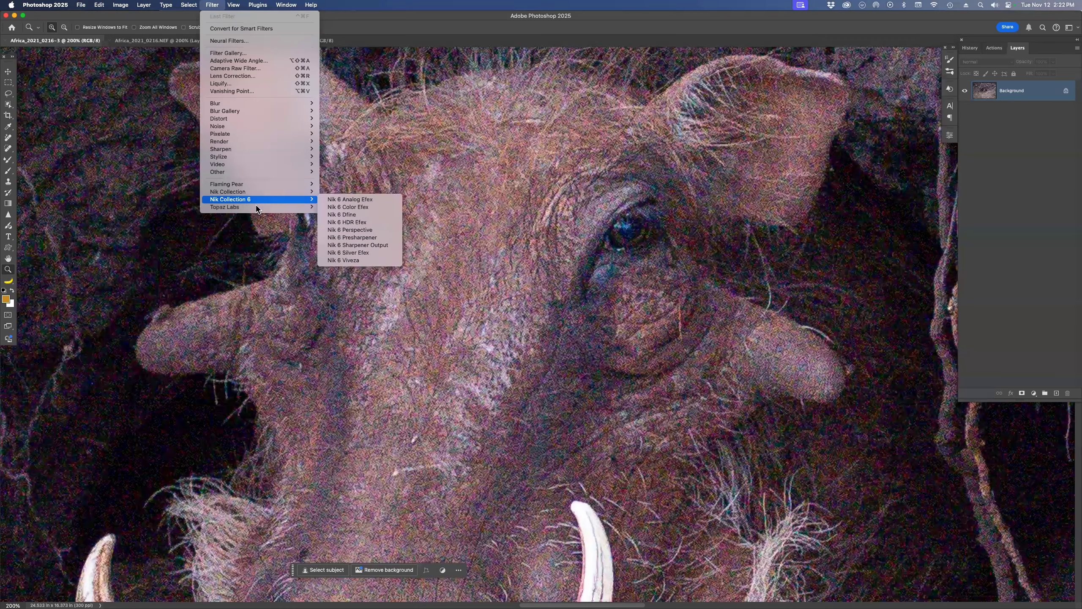
pyautogui.click(360, 207)
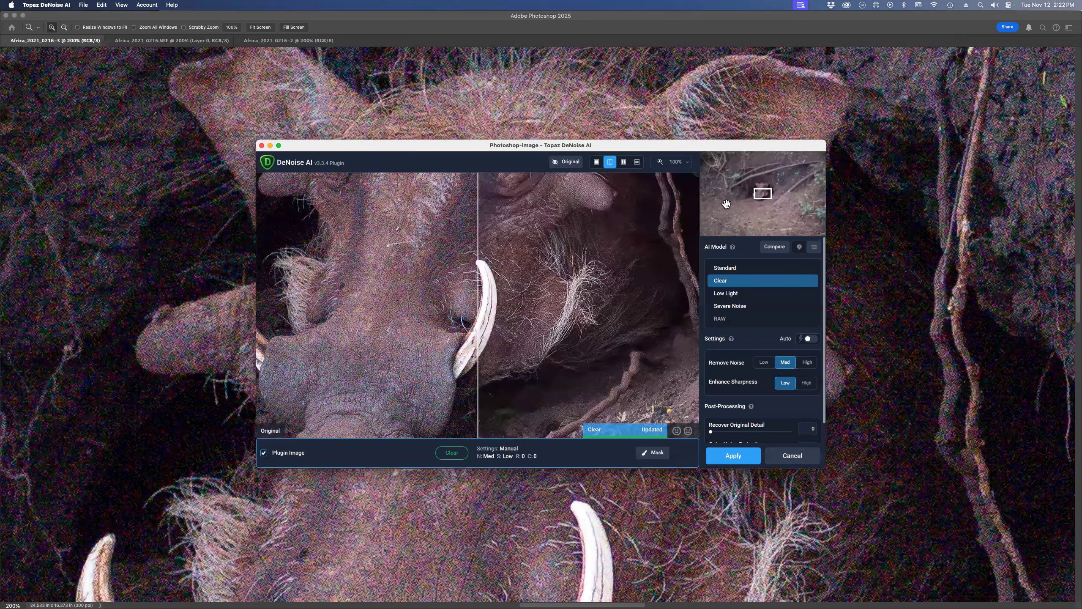
# - Preview the Low Light and Severe Noise models on the warthog's face, and apply the denoising with the Clear model
pyautogui.click(760, 194)
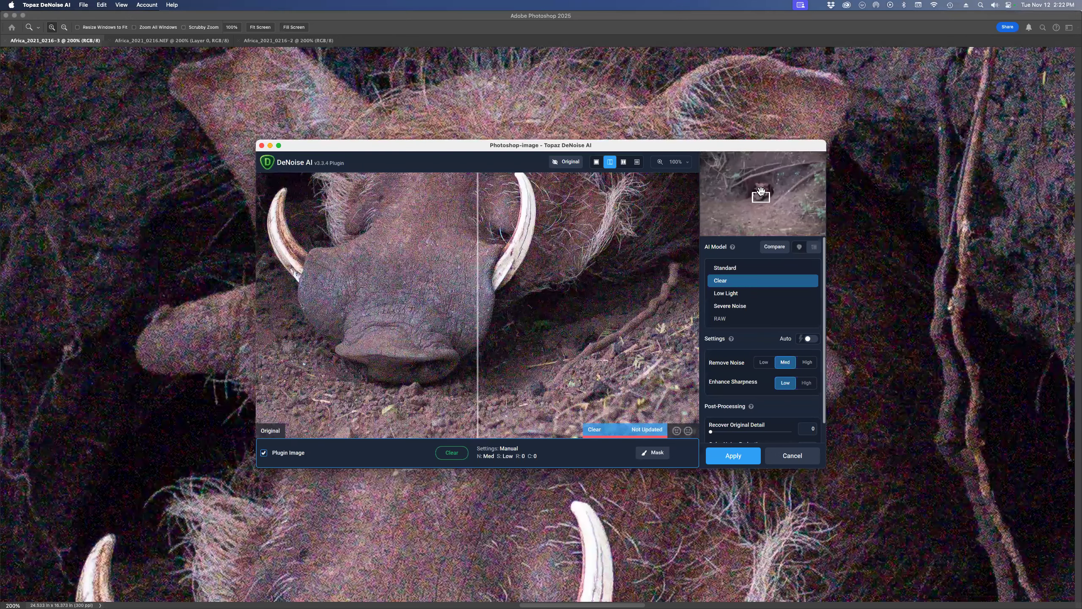
pyautogui.click(760, 189)
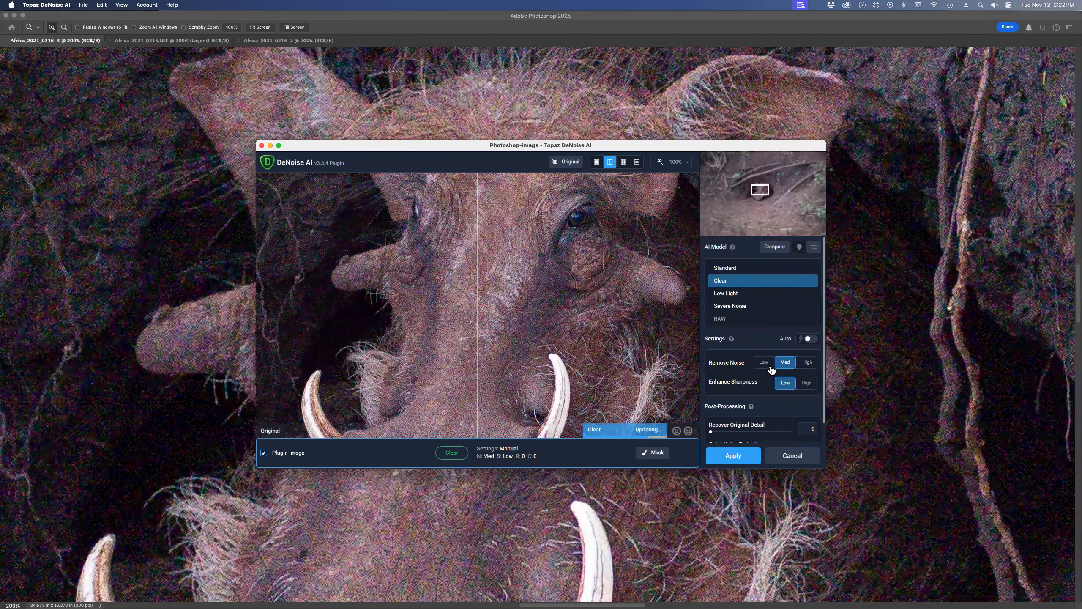
pyautogui.click(768, 294)
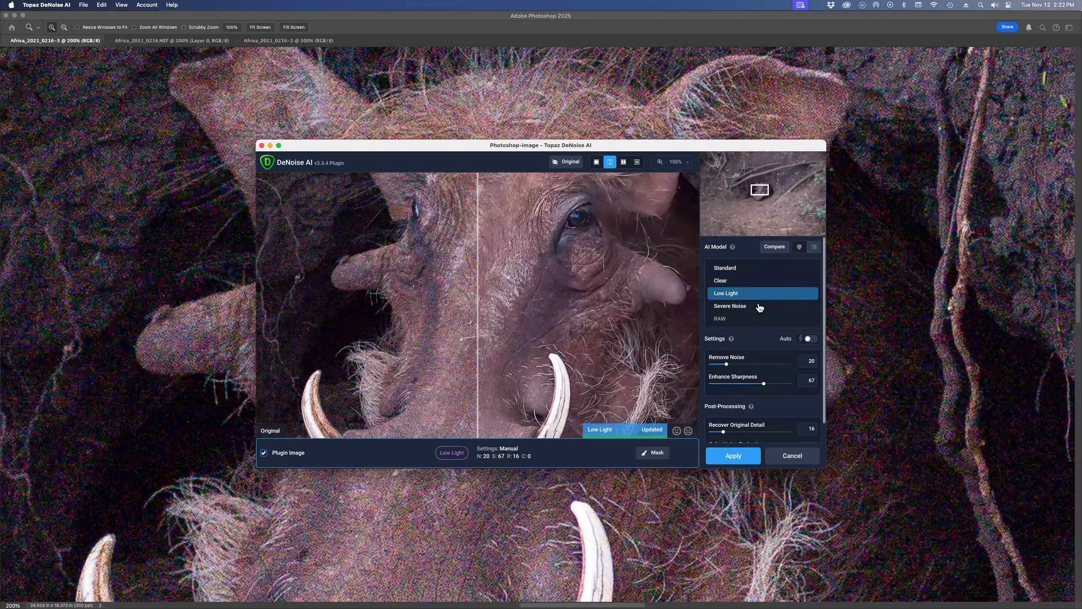
pyautogui.click(739, 306)
pyautogui.click(738, 285)
pyautogui.click(733, 456)
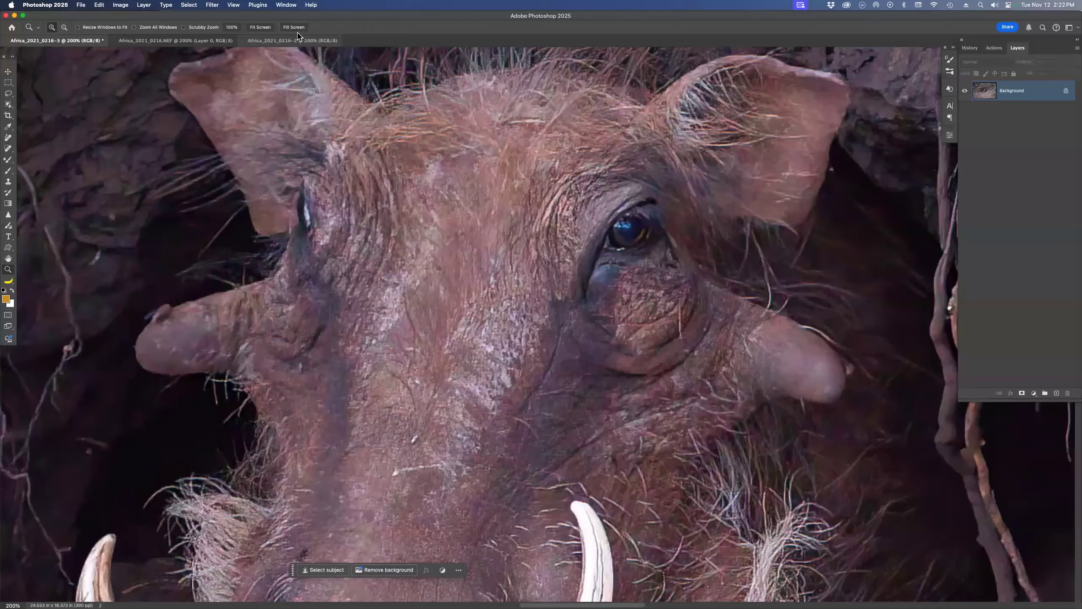
# - Compare the Topaz-denoised document with the Camera Raw-denoised Africa_2021_0216.NEF around the warthog's face
pyautogui.click(204, 42)
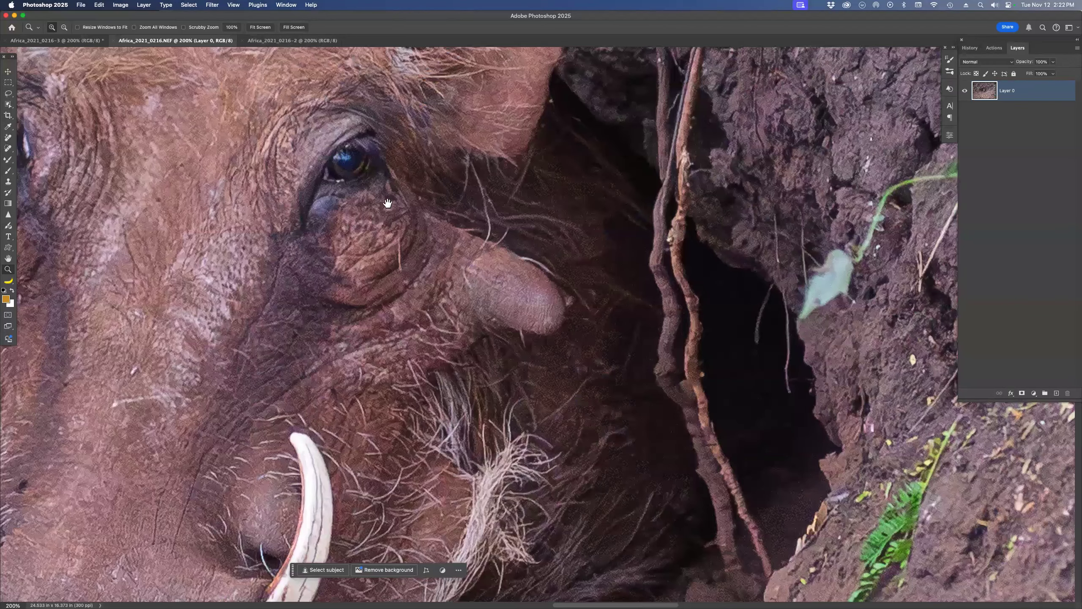
pyautogui.hscroll(-5, 505, 202)
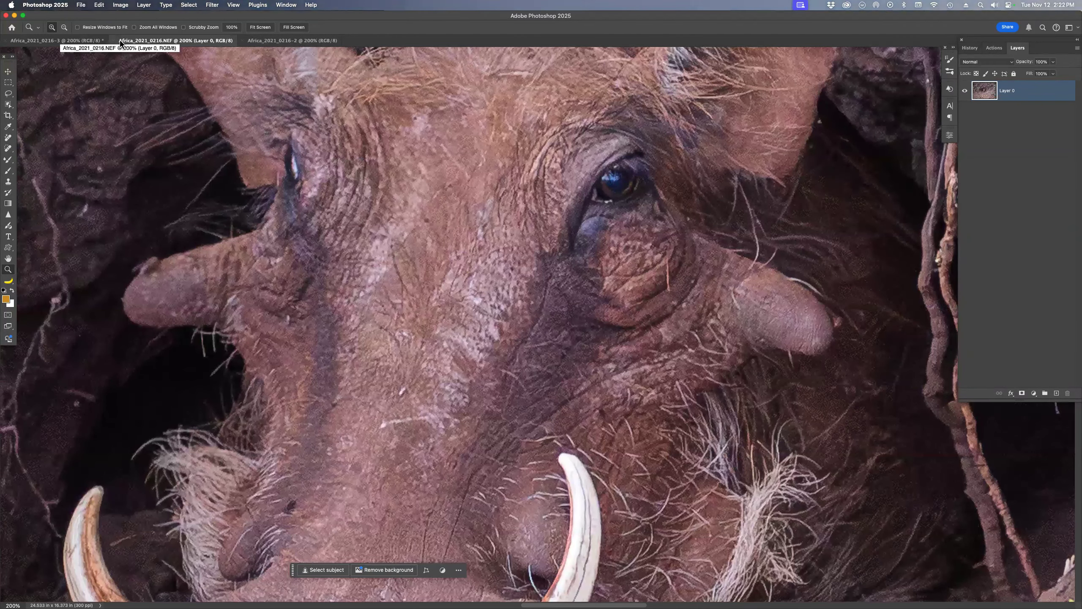
pyautogui.click(83, 42)
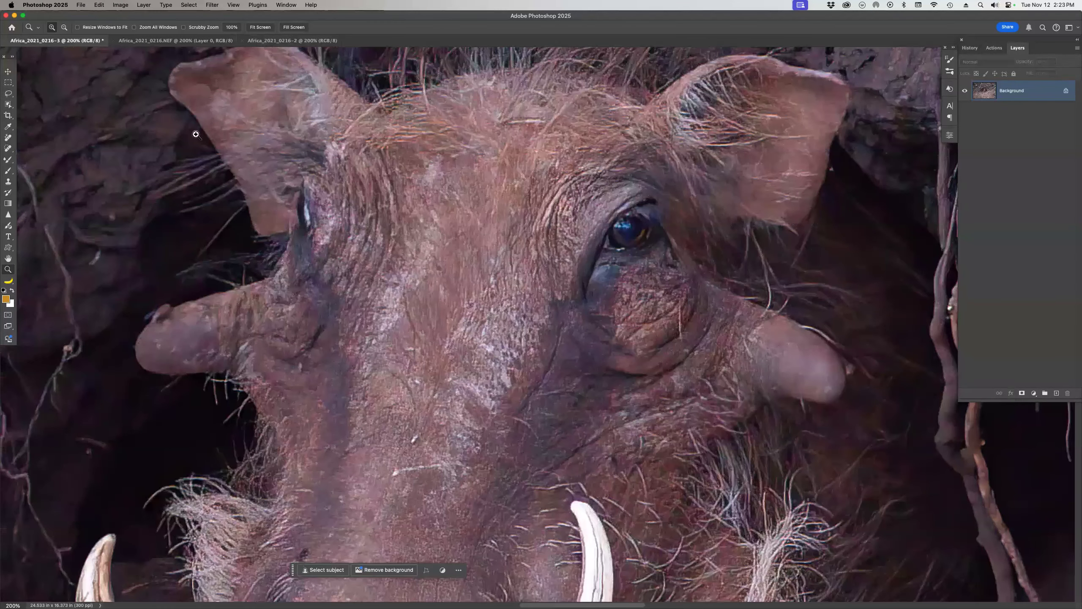
# - Close the Topaz-denoised document without saving, and tile the two remaining documents vertically
pyautogui.click(6, 41)
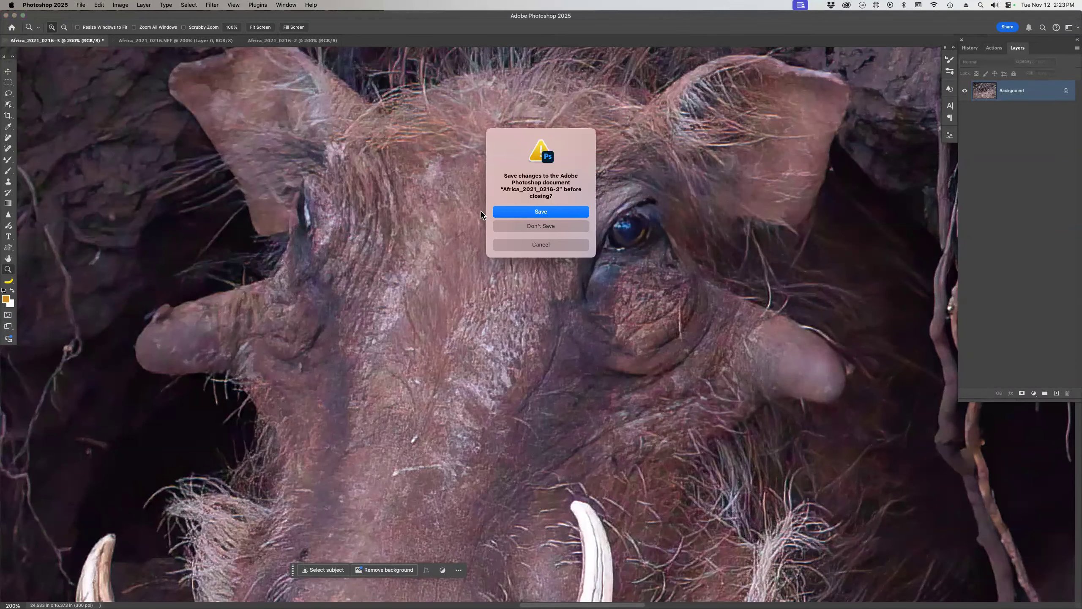
pyautogui.click(535, 227)
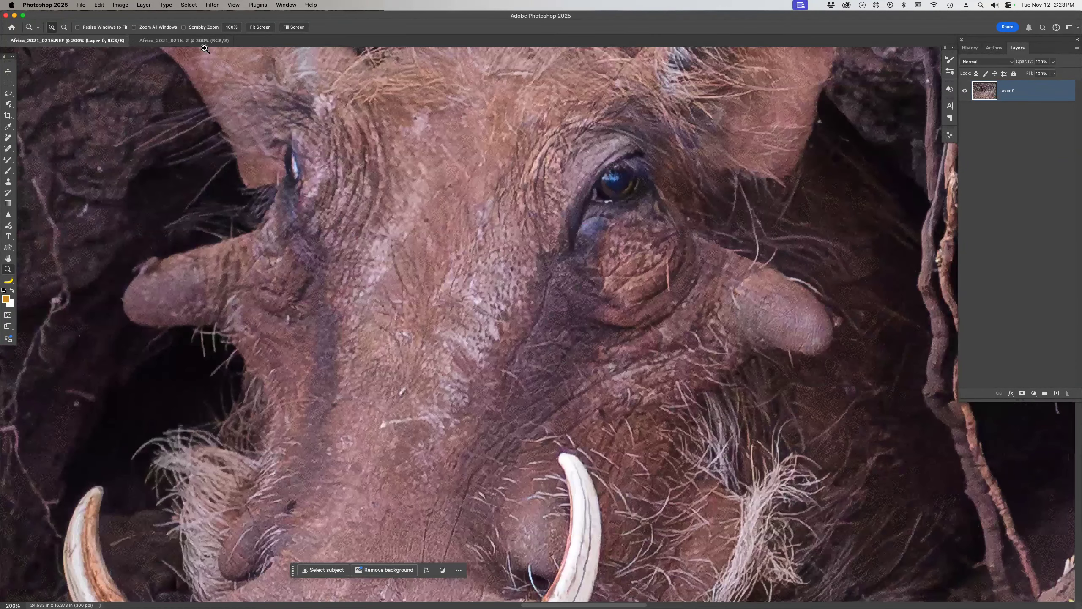
pyautogui.click(286, 5)
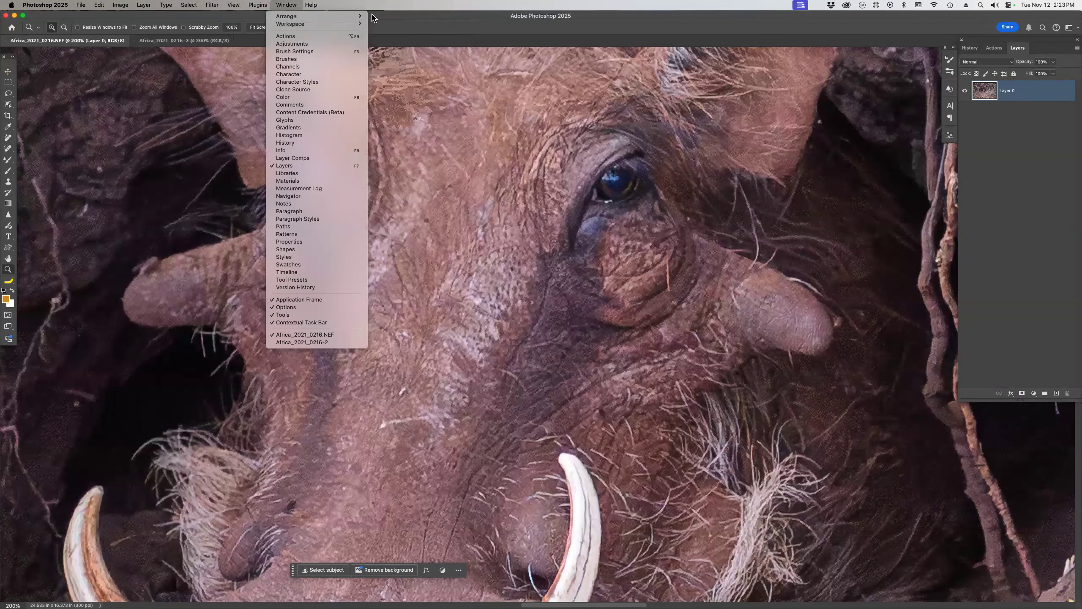
pyautogui.moveTo(359, 16)
pyautogui.click(405, 17)
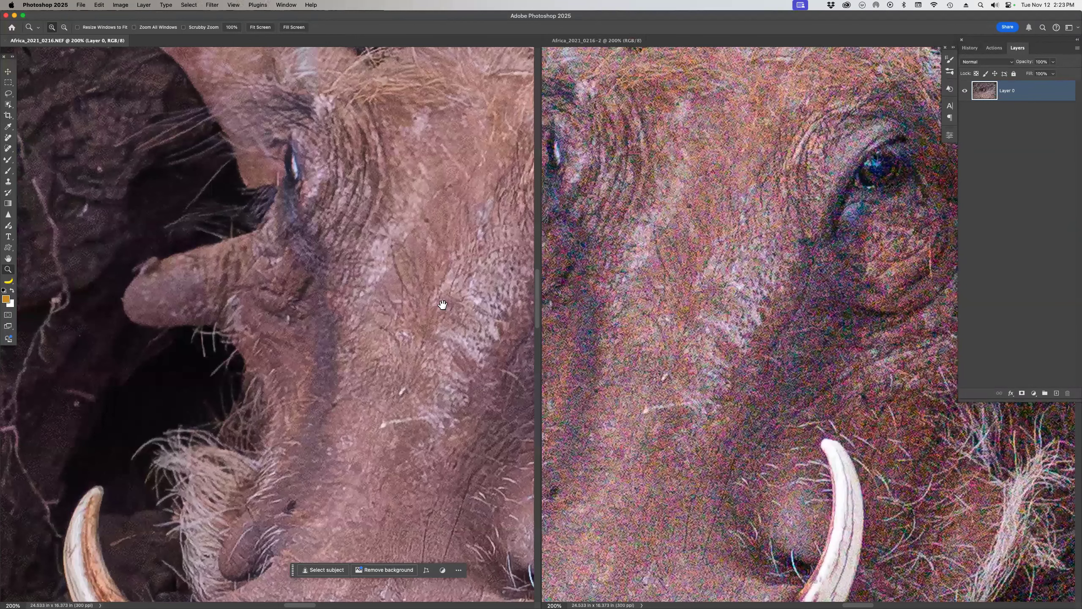
# - Reposition the denoised version around the warthog's eye and magnify the undenoised version to 300% to compare the noise
pyautogui.moveTo(311, 332); pyautogui.dragTo(278, 293)
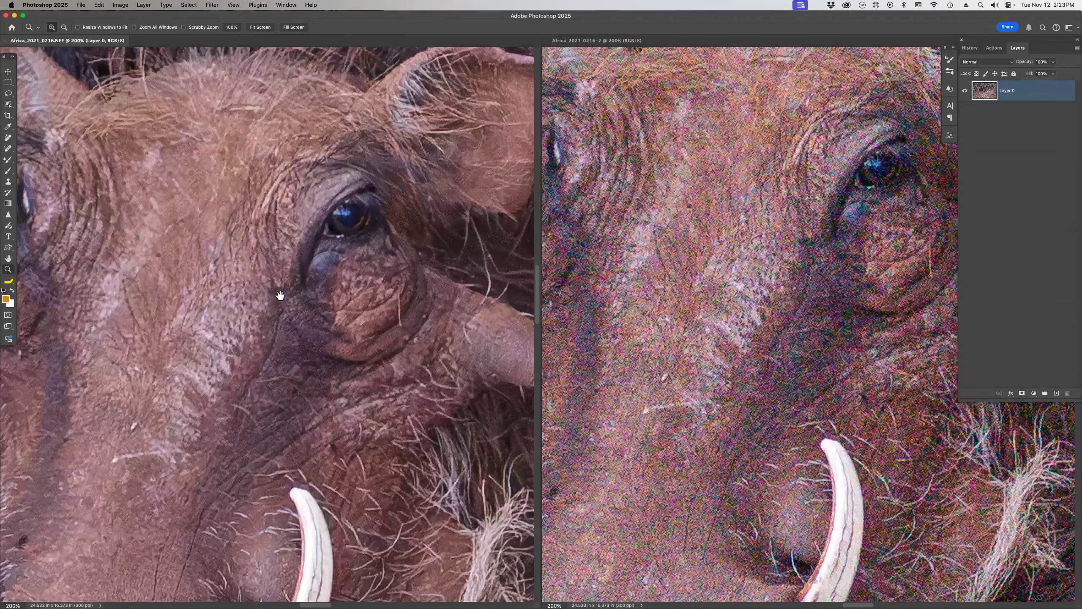
pyautogui.click(665, 285)
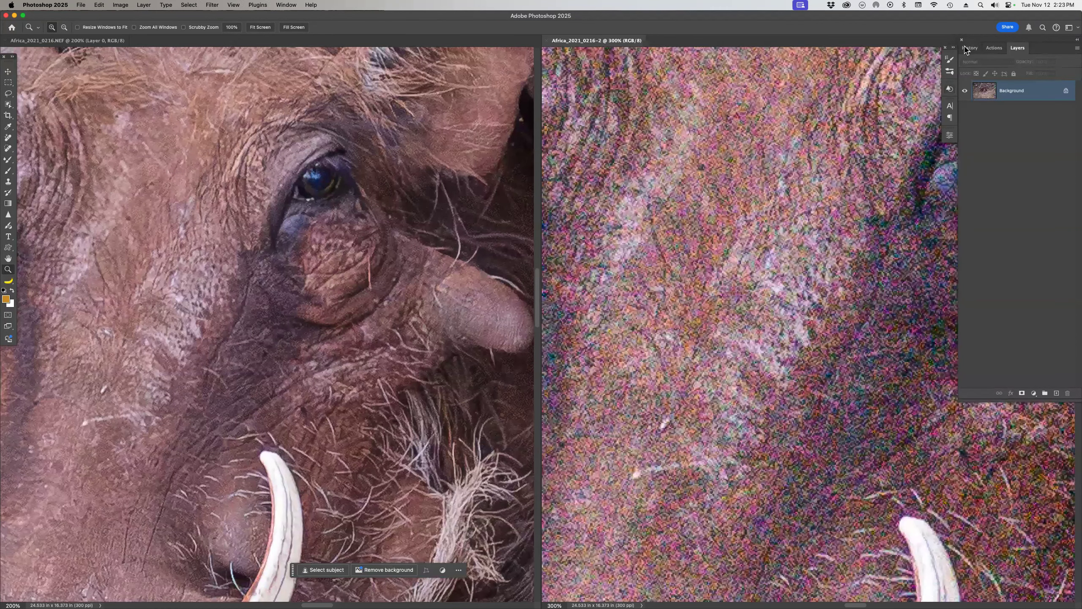
pyautogui.click(966, 50)
pyautogui.click(1039, 50)
# - Close the undenoised document without saving, magnify the denoised photo to 300%, and show its history
pyautogui.press('super+w')
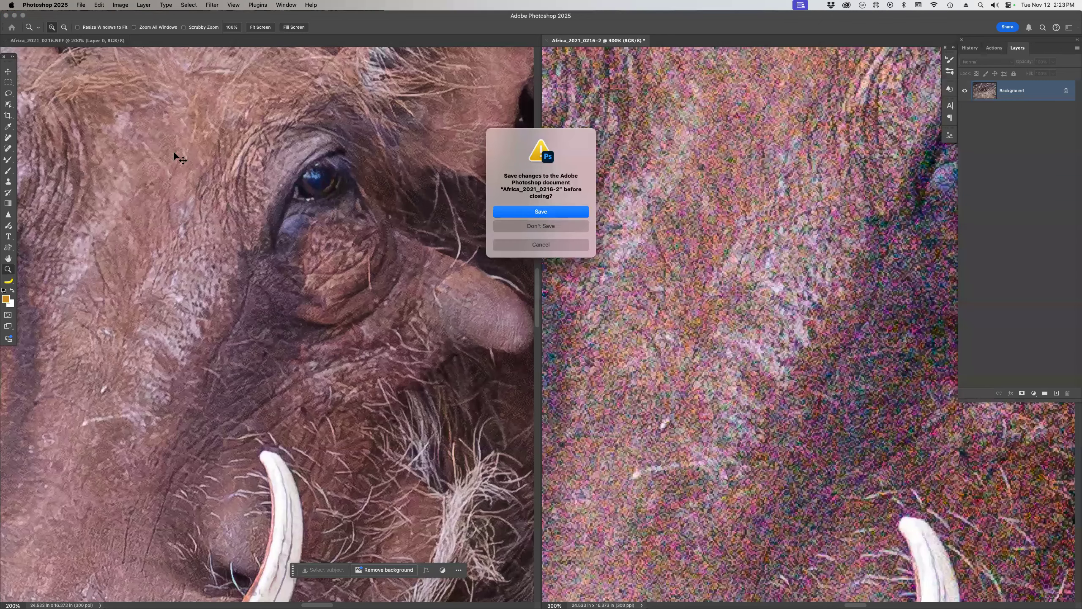
pyautogui.press('d')
pyautogui.click(126, 123)
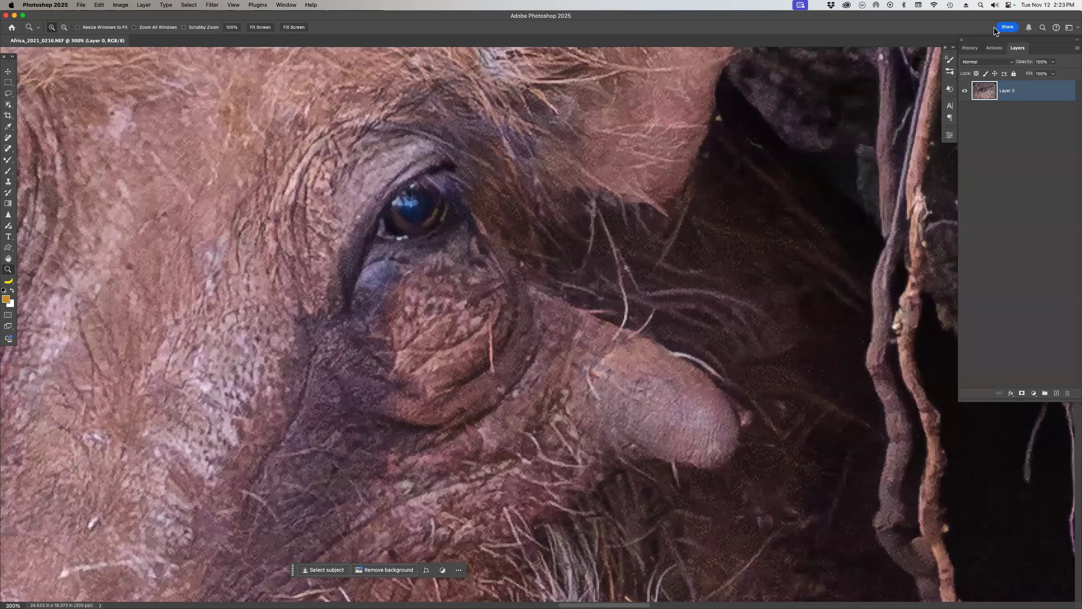
pyautogui.click(968, 47)
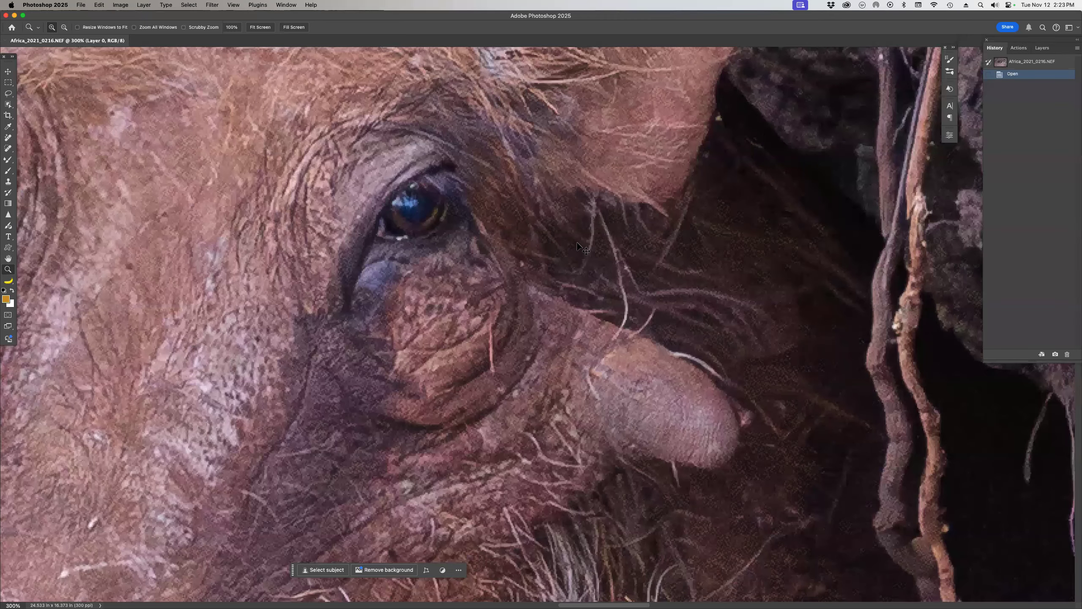
# - Switch to Bridge, reopen Africa_2021_0216.NEF in Camera Raw, and open it in Photoshop
pyautogui.press('super+Tab')
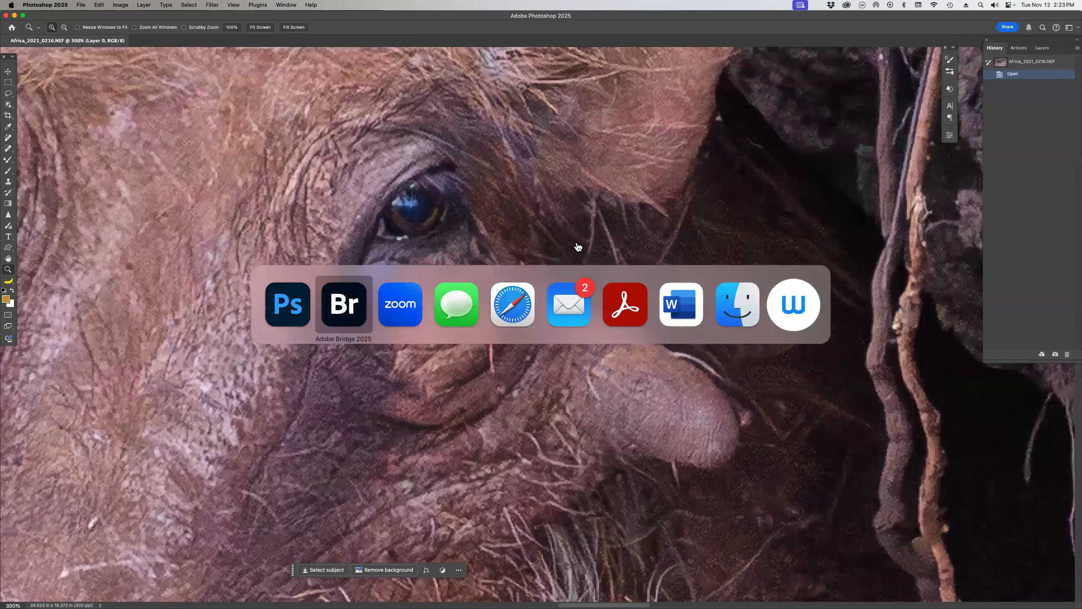
pyautogui.click(350, 310)
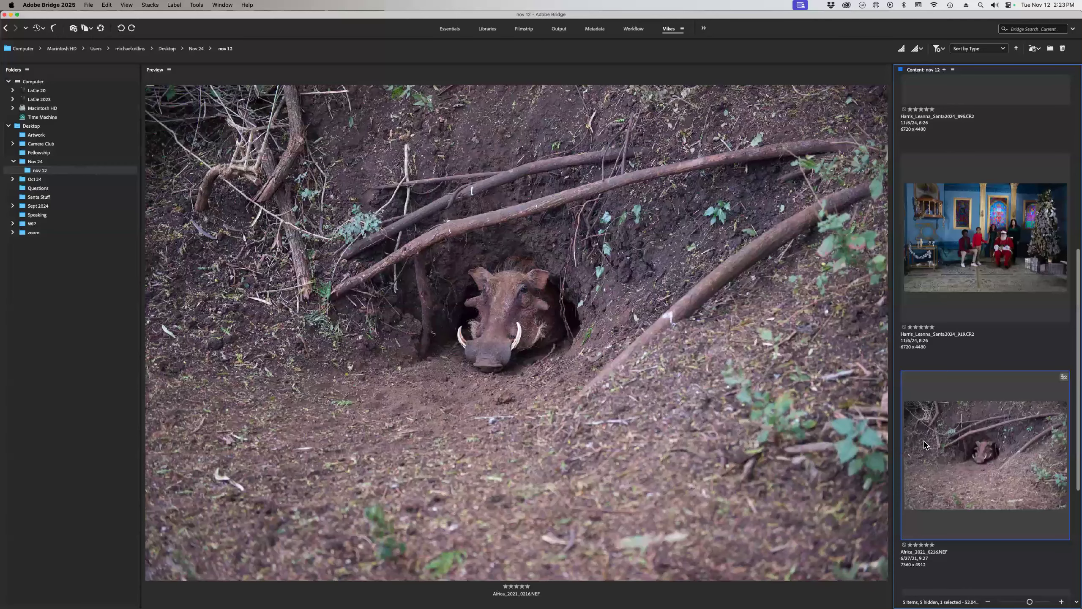
pyautogui.doubleClick(923, 444)
pyautogui.click(1062, 594)
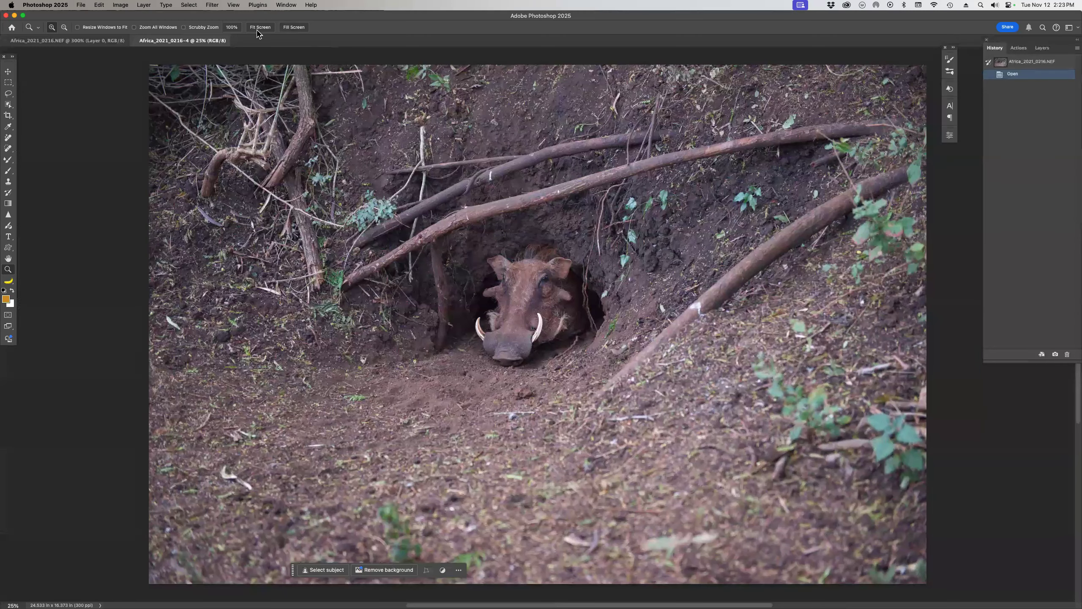
# - Apply the Topaz DeNoise AI filter to the newly opened warthog photo, and tile the two documents vertically
pyautogui.click(213, 5)
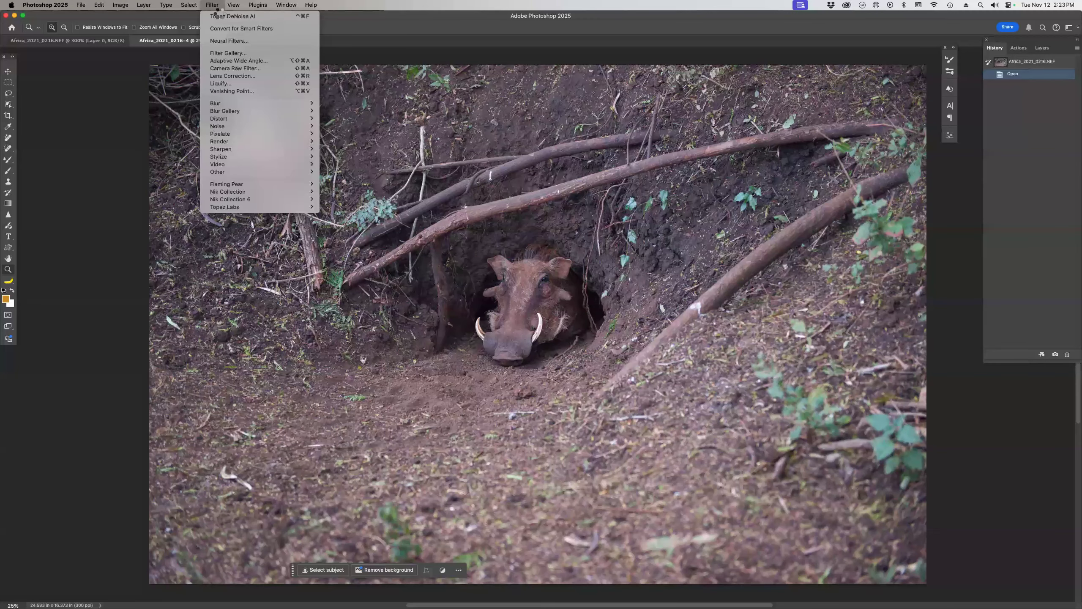
pyautogui.click(220, 17)
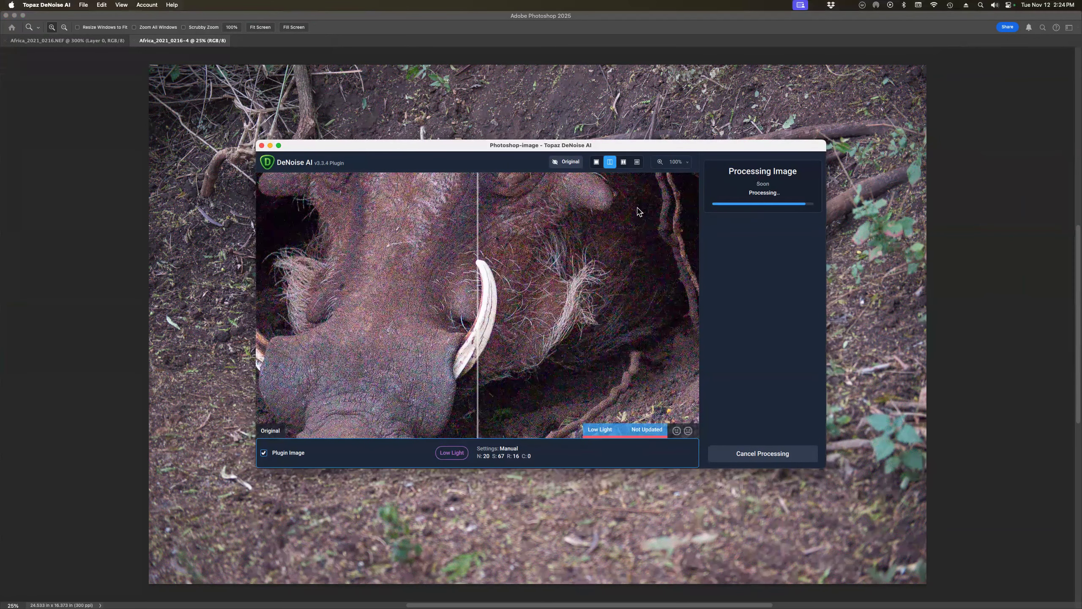
pyautogui.moveTo(660, 146); pyautogui.dragTo(641, 134)
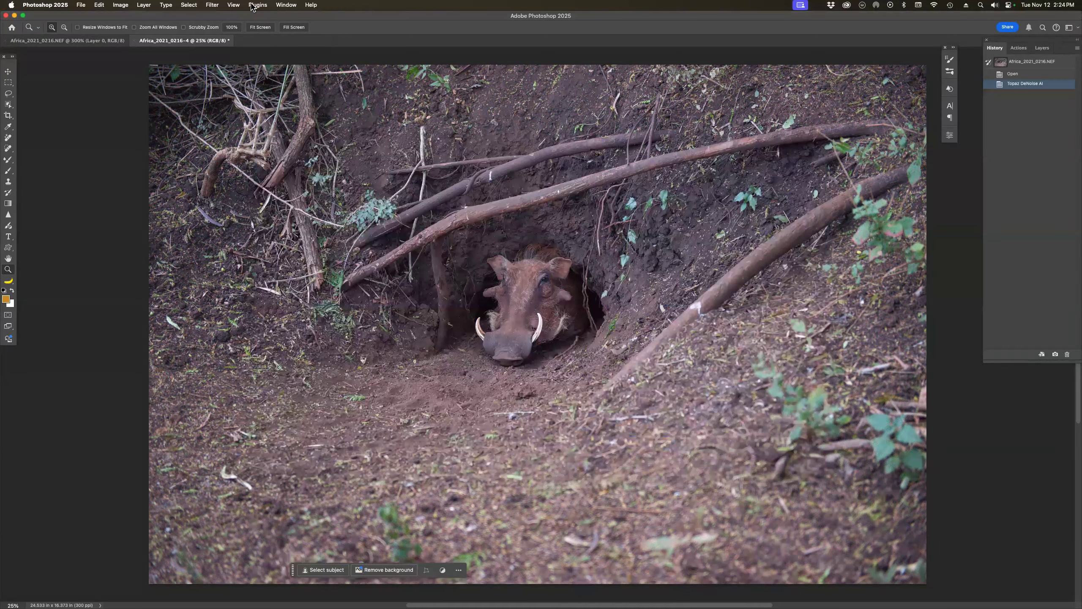
pyautogui.click(281, 6)
pyautogui.moveTo(294, 16)
pyautogui.click(421, 17)
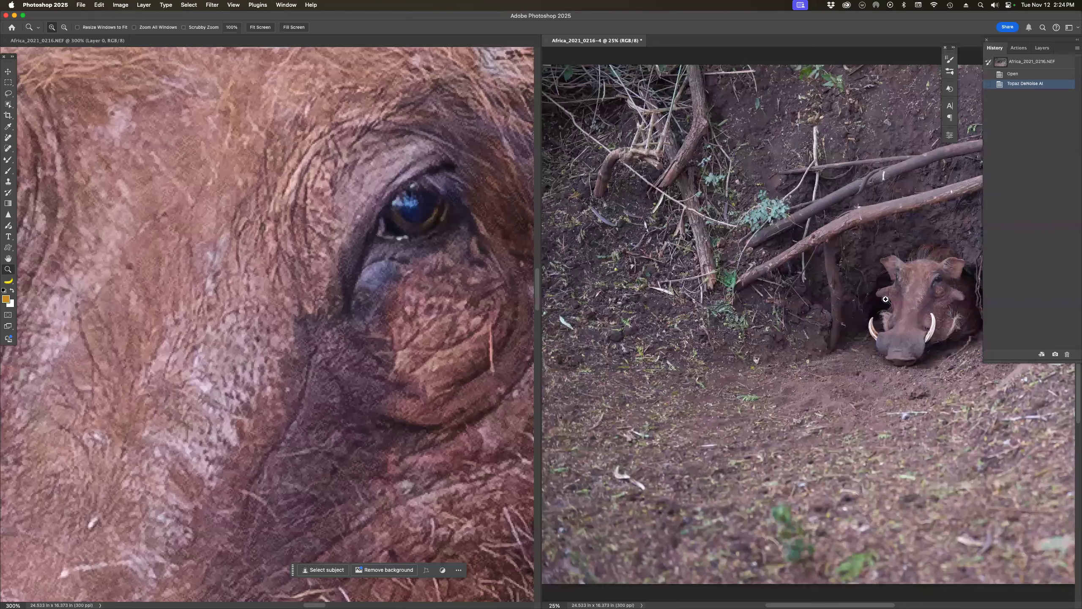
# - Magnify the Topaz-denoised version to 300% around the warthog's eye to match the other document
pyautogui.moveTo(863, 215); pyautogui.dragTo(979, 392)
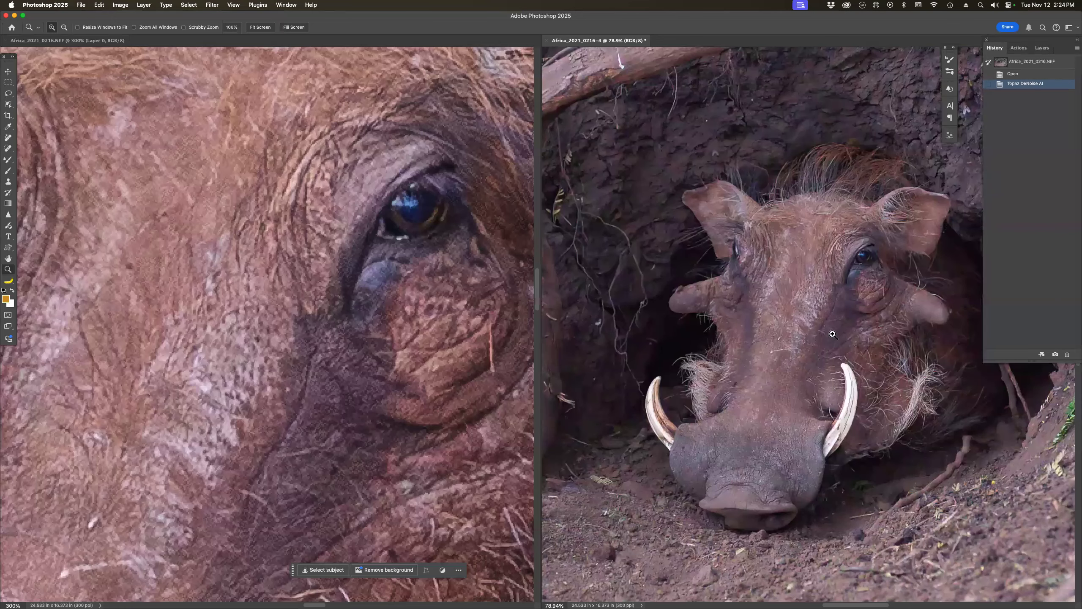
pyautogui.moveTo(804, 287); pyautogui.dragTo(912, 444)
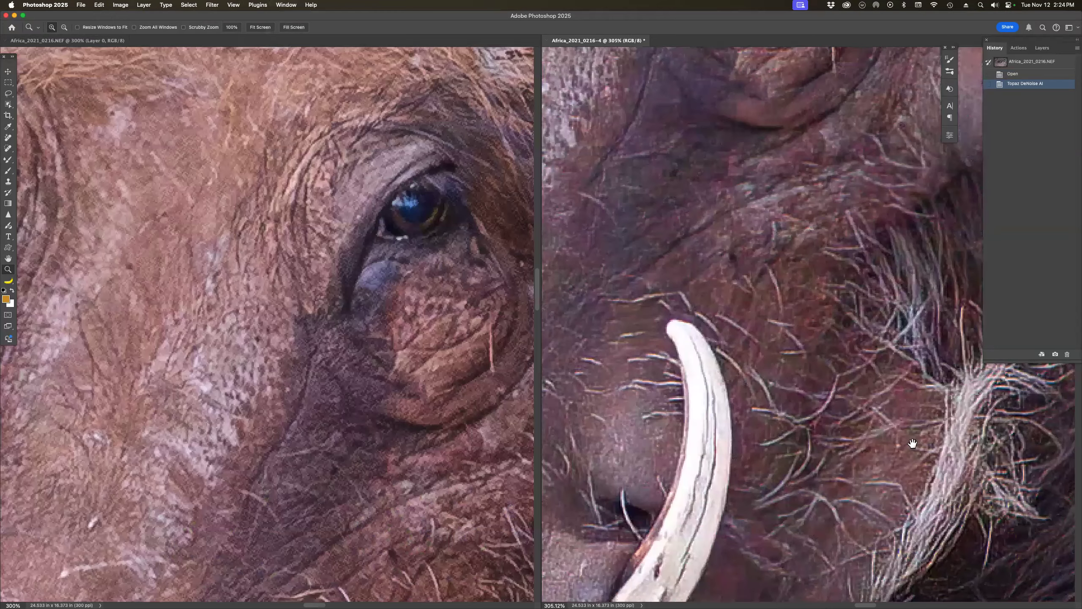
pyautogui.moveTo(968, 595); pyautogui.dragTo(991, 596)
pyautogui.moveTo(785, 217); pyautogui.dragTo(790, 287)
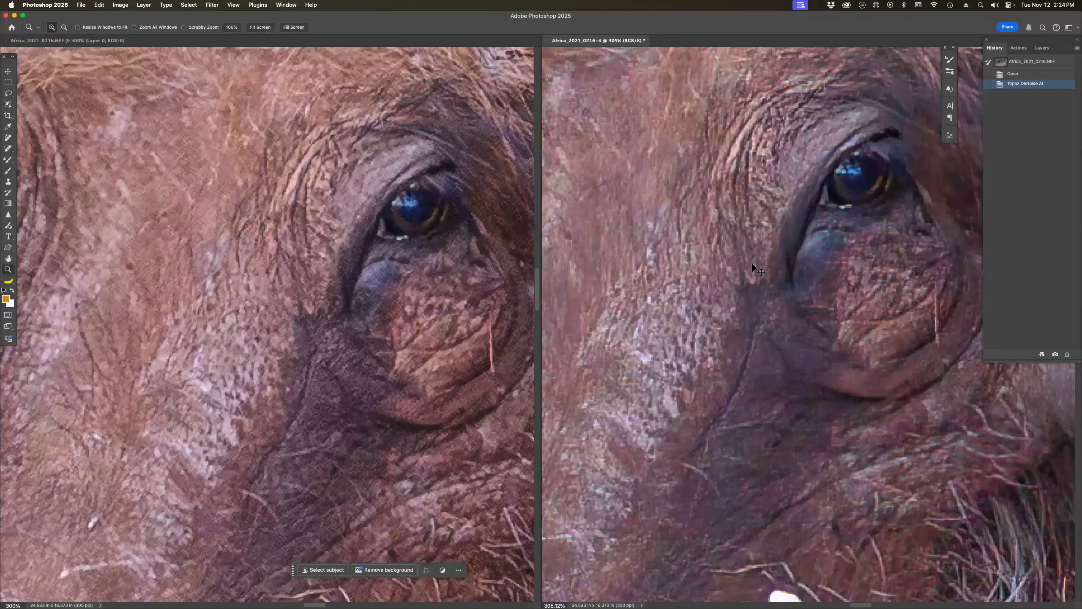
pyautogui.press('super+minus')
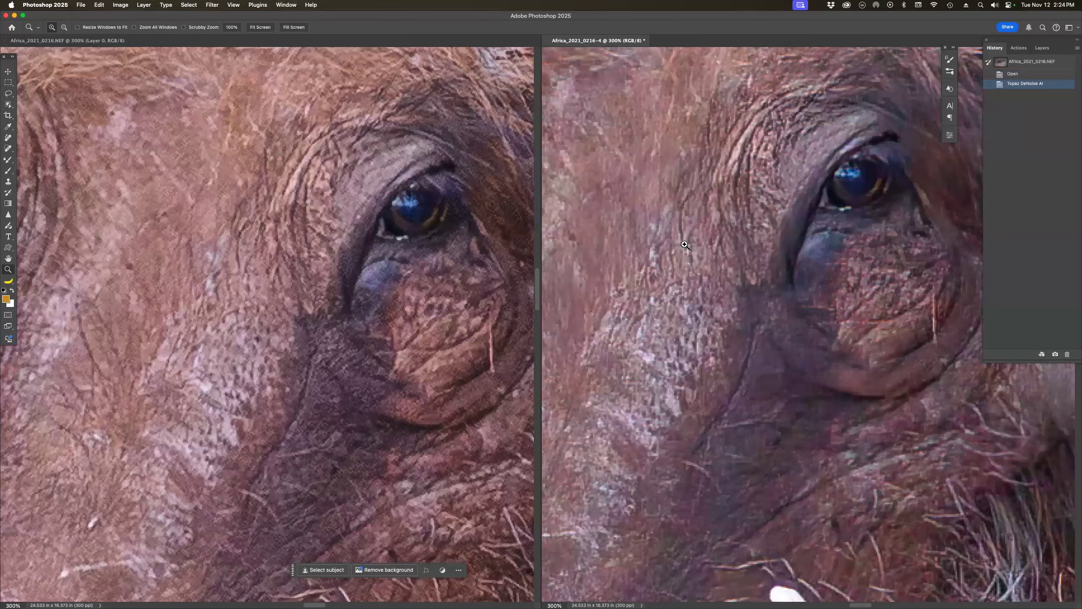
# - Examine the noise and fine detail around the eye and snout in both denoised versions side by side
pyautogui.moveTo(749, 273); pyautogui.dragTo(865, 205)
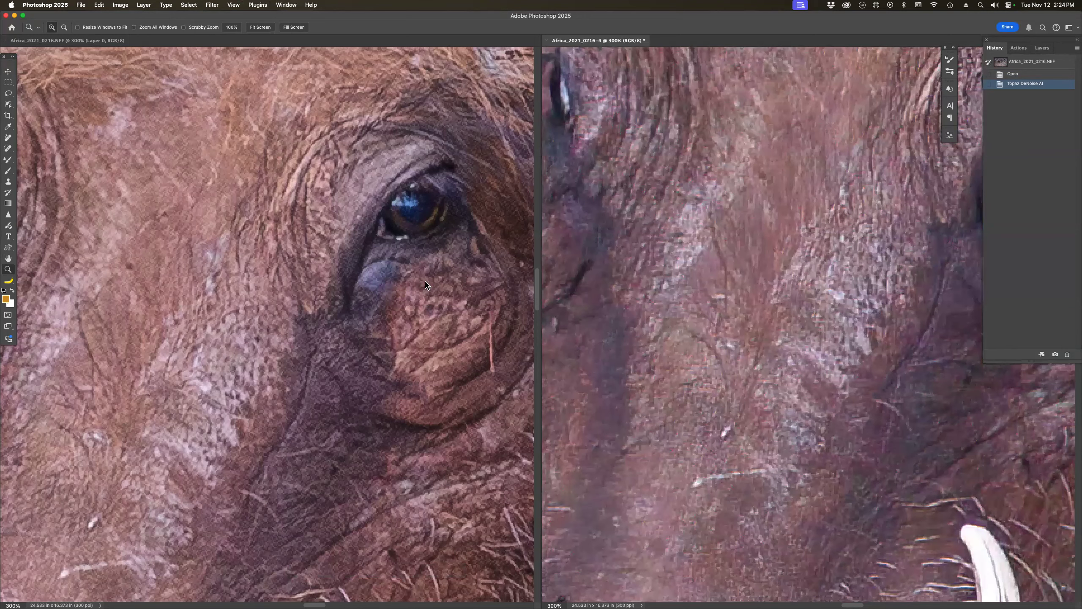
pyautogui.click(365, 280)
pyautogui.moveTo(410, 276); pyautogui.dragTo(155, 308)
pyautogui.click(560, 331)
pyautogui.moveTo(726, 343); pyautogui.dragTo(582, 394)
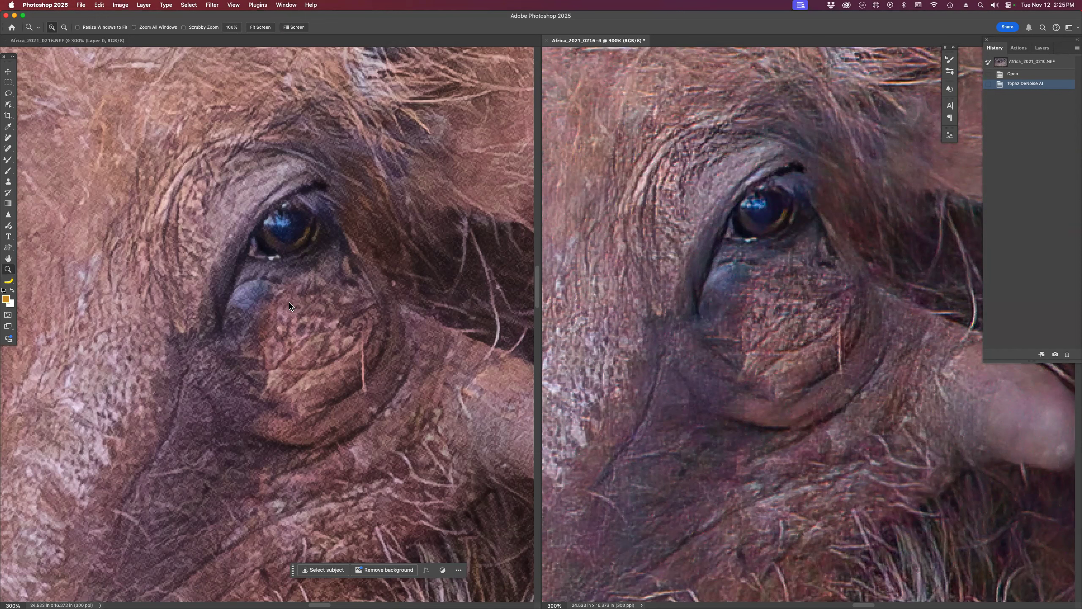
# - Close all open warthog documents and switch to Bridge
pyautogui.click(84, 5)
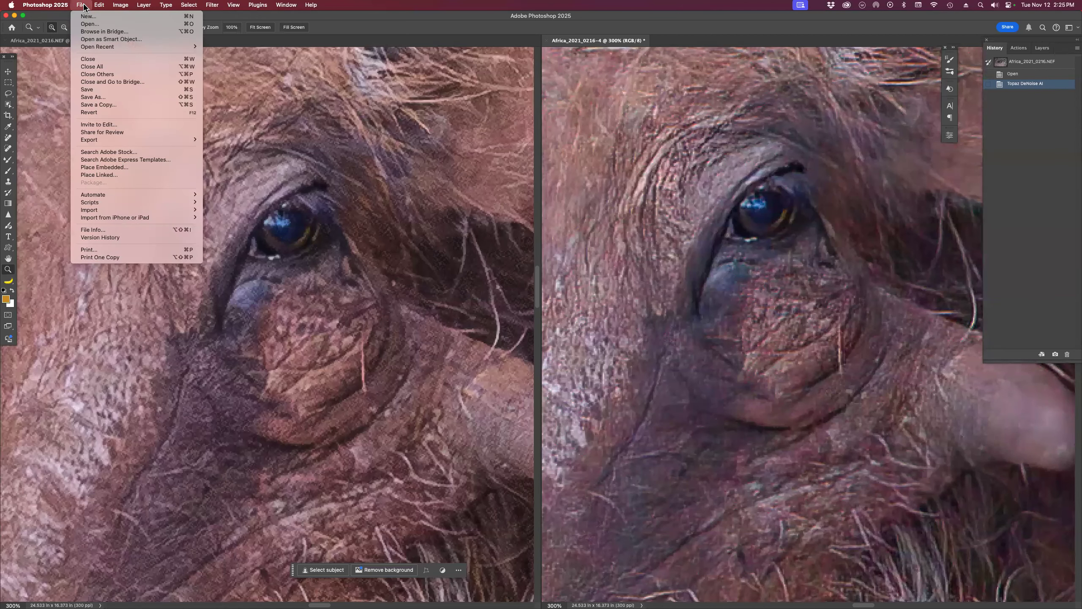
pyautogui.click(97, 67)
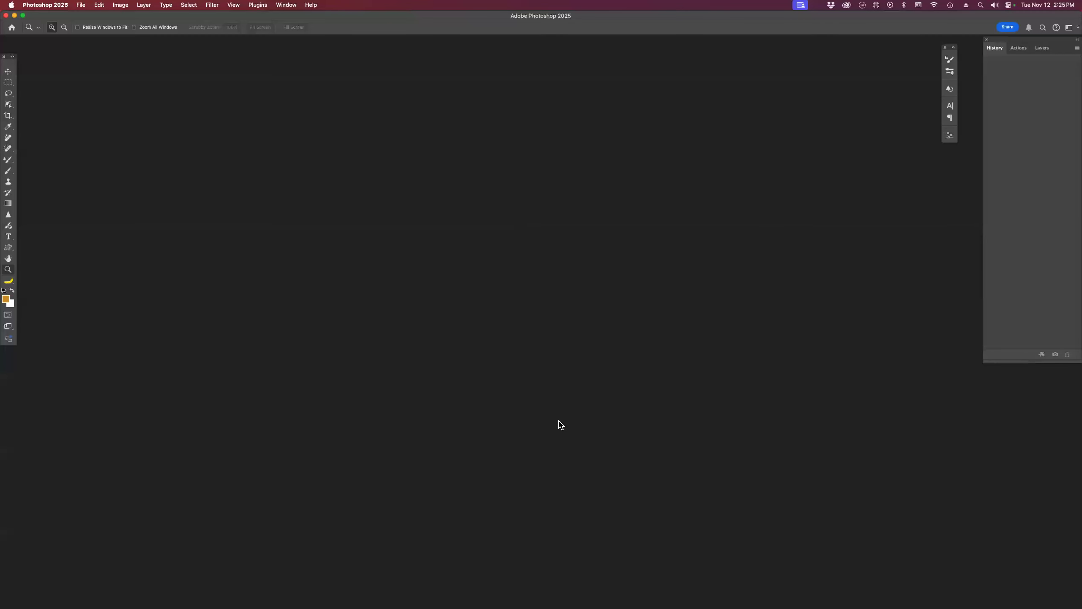
pyautogui.press('super+Tab')
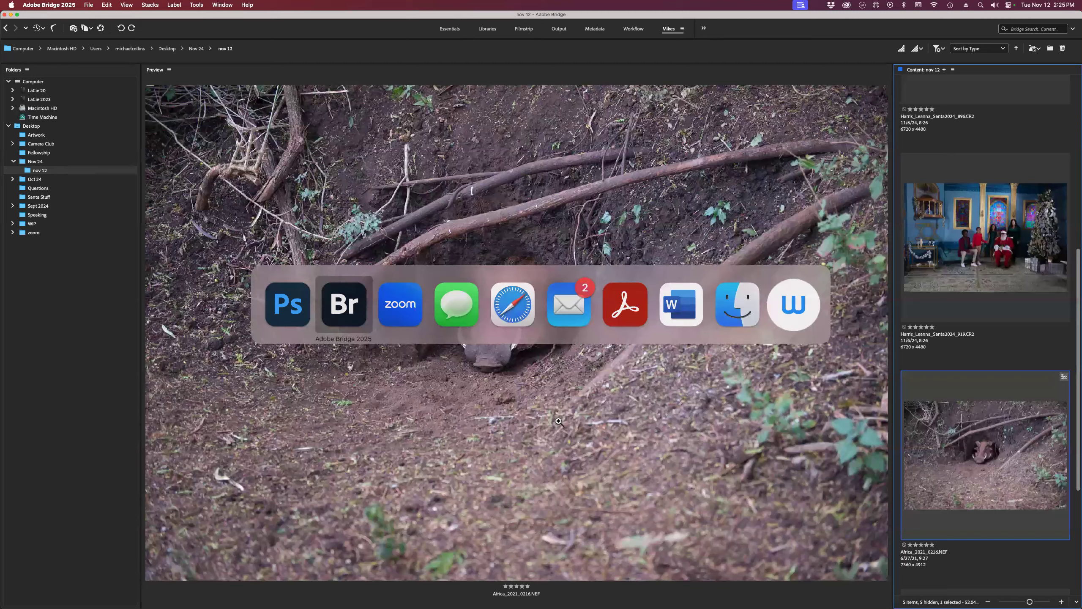
# - Select the three Santa ballroom raw photos and open them together in Camera Raw
pyautogui.press('Up')
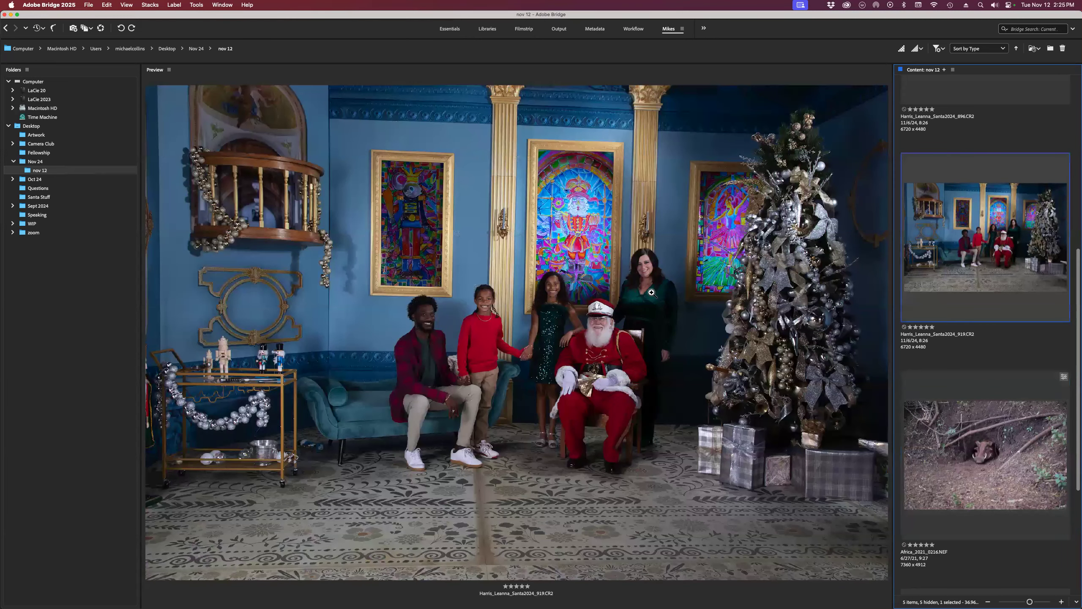
pyautogui.hotkey('shift', 'Up')
pyautogui.hotkey('shift', 'Up')
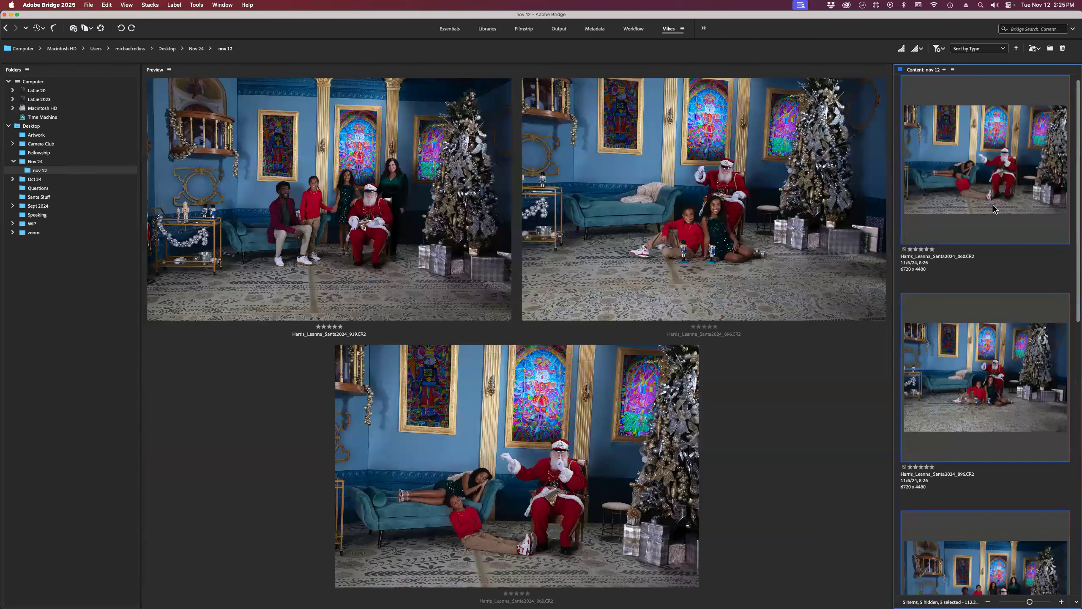
pyautogui.doubleClick(964, 194)
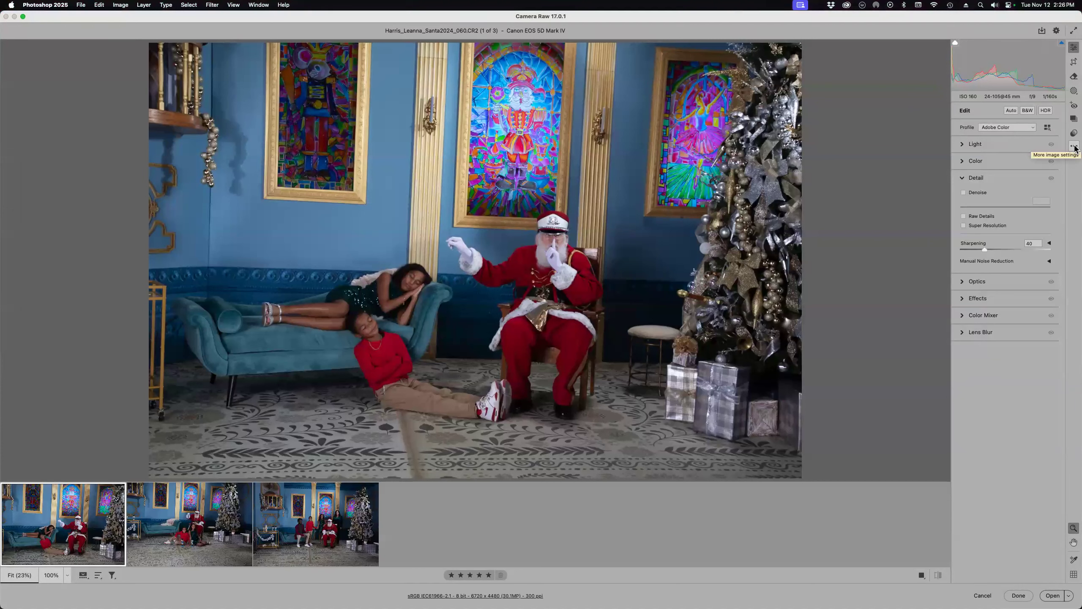
# - Load the _BAllroom_Santa 2024.xmp settings onto all three photos and save the edits without opening them in Photoshop
pyautogui.press('super+a')
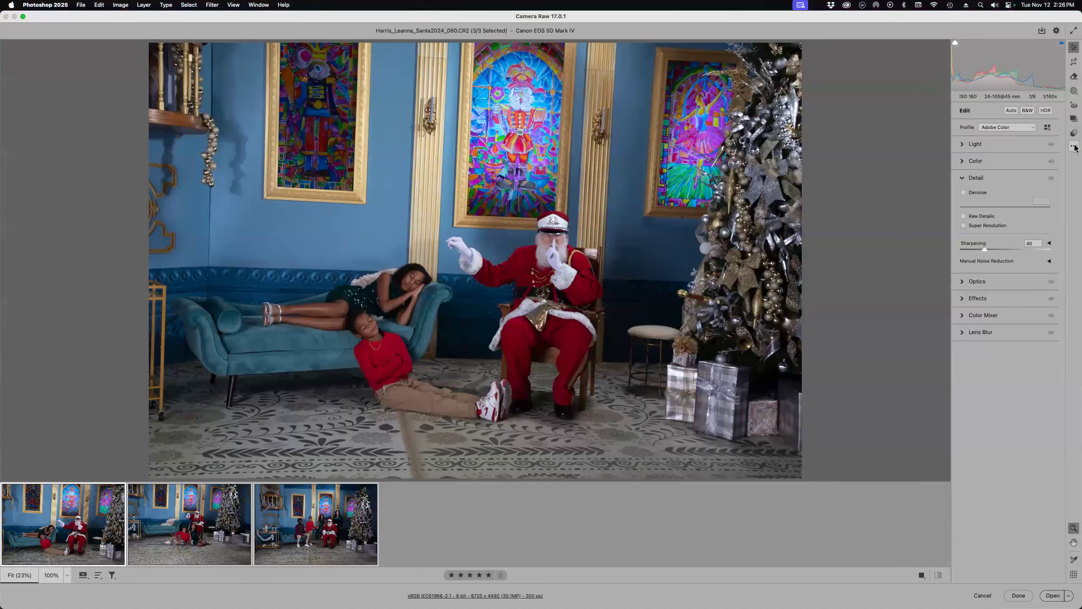
pyautogui.click(1074, 147)
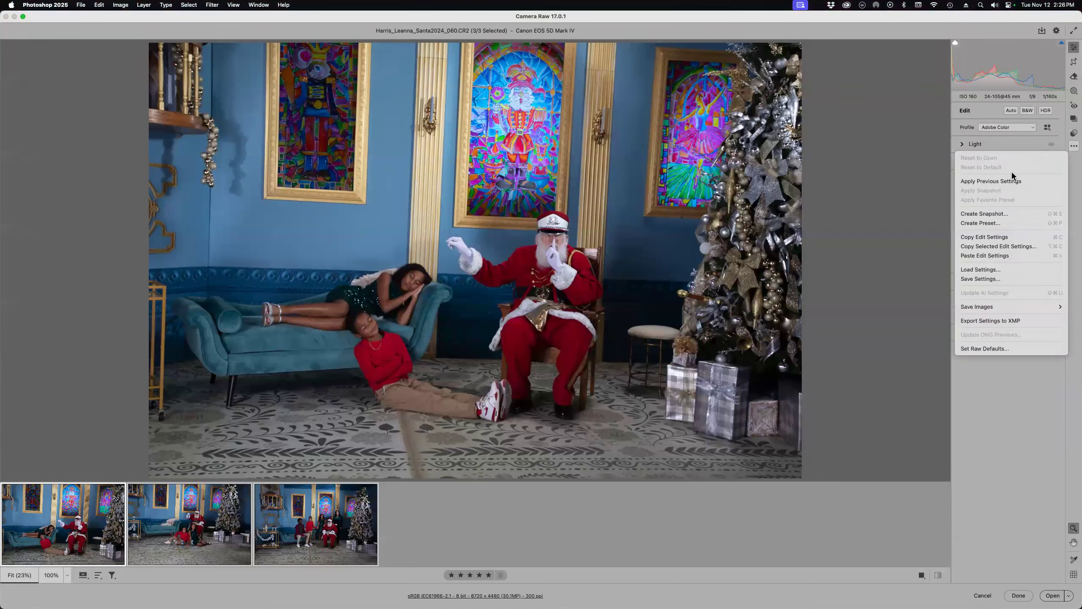
pyautogui.click(991, 270)
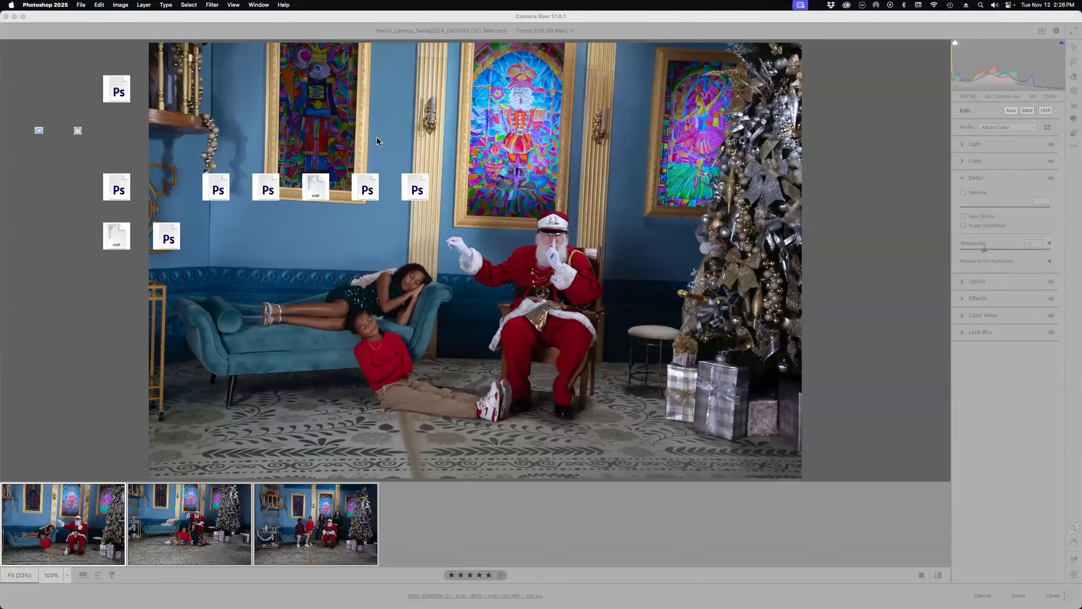
pyautogui.click(114, 89)
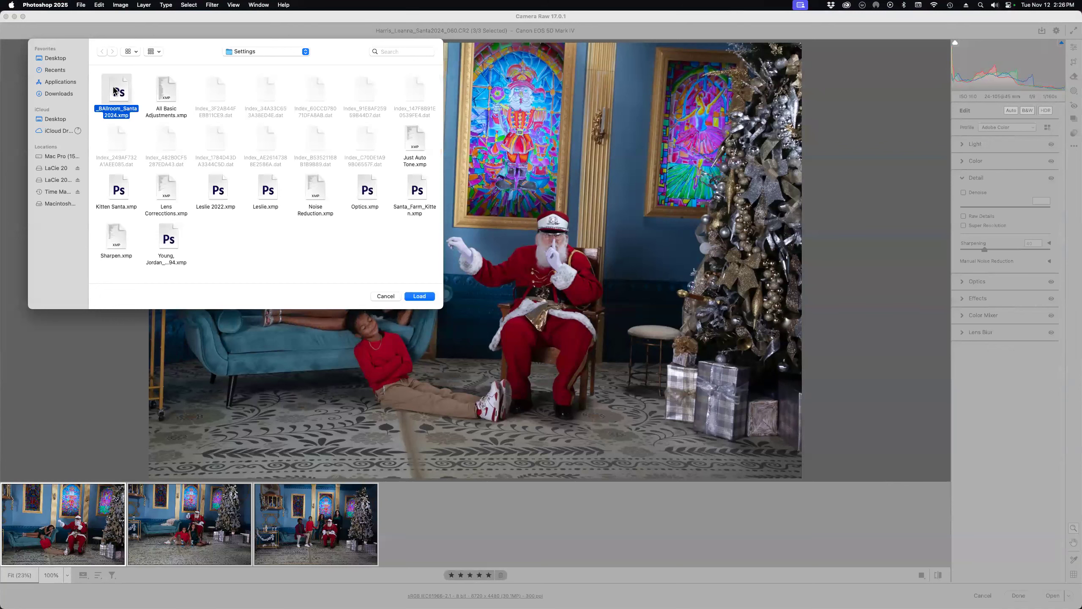
pyautogui.click(420, 296)
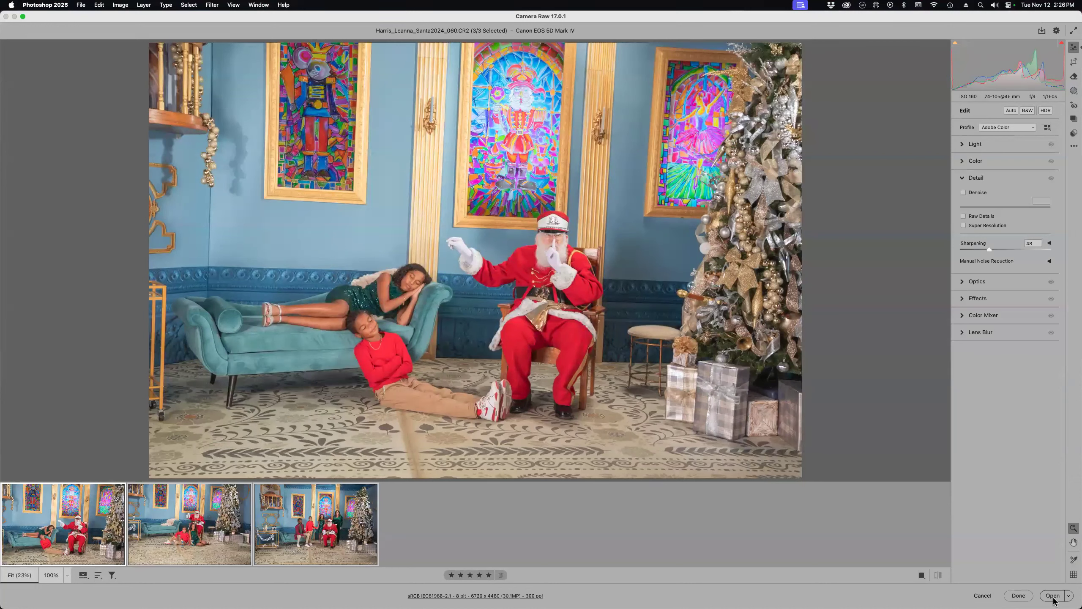
pyautogui.click(1019, 596)
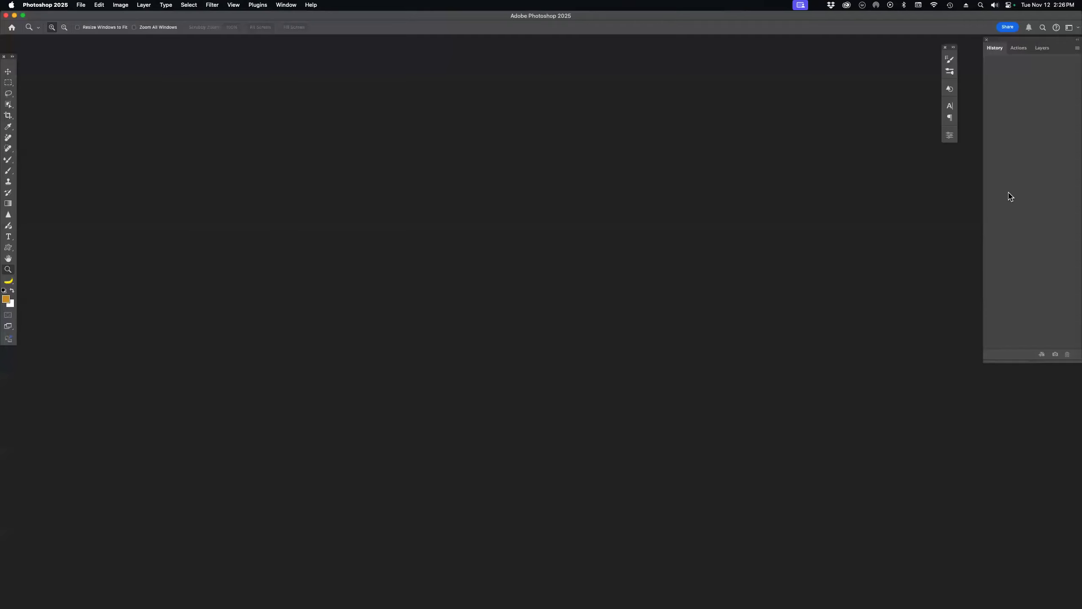
# - Switch to Bridge and open only the photo of Santa with the two sleeping children in Camera Raw
pyautogui.press('super+Tab')
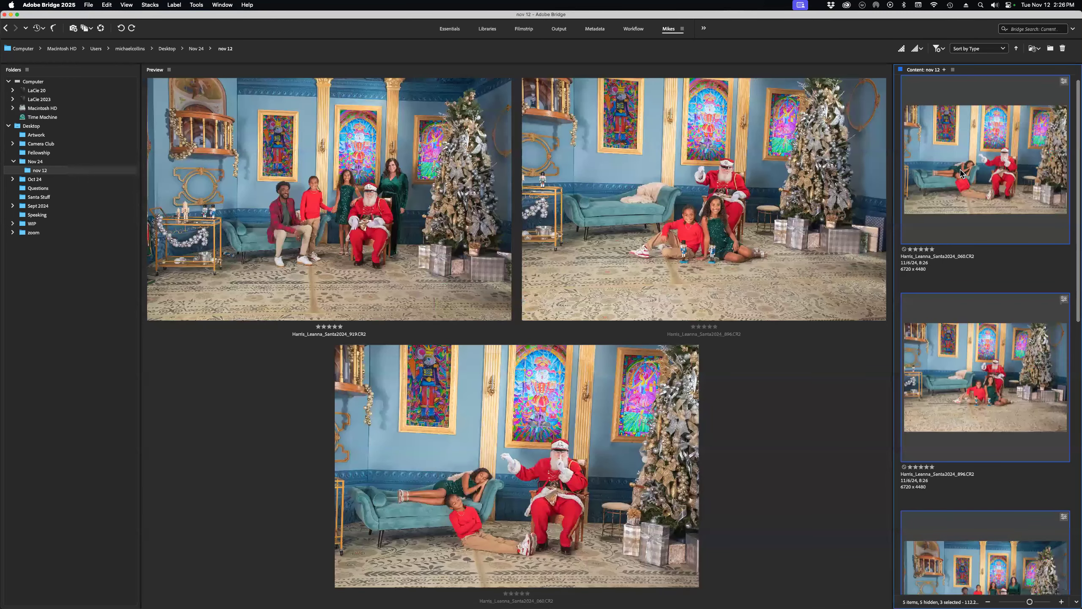
pyautogui.click(960, 173)
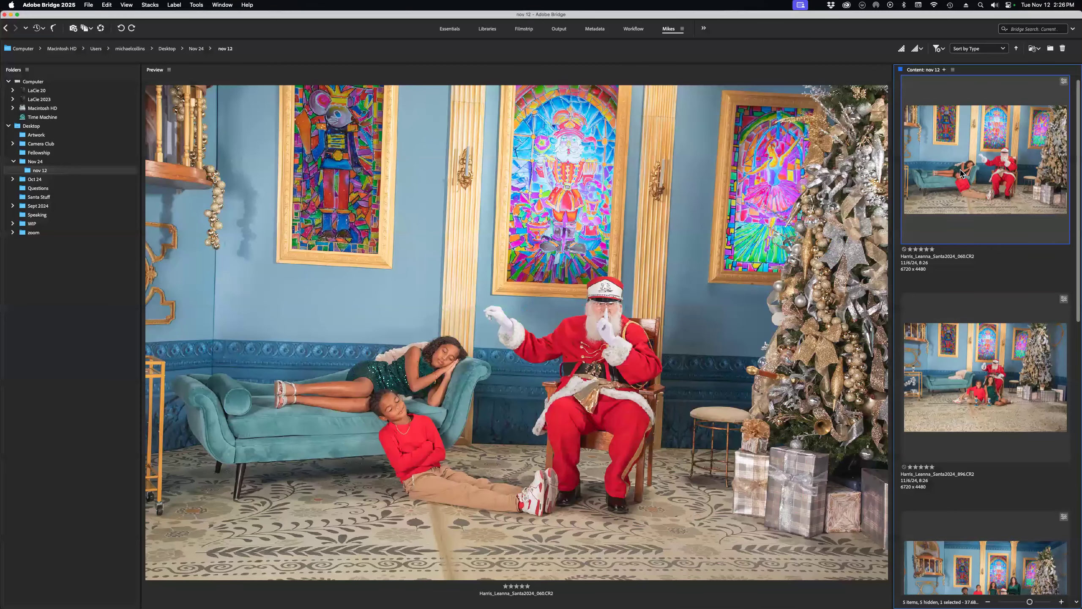
pyautogui.doubleClick(960, 173)
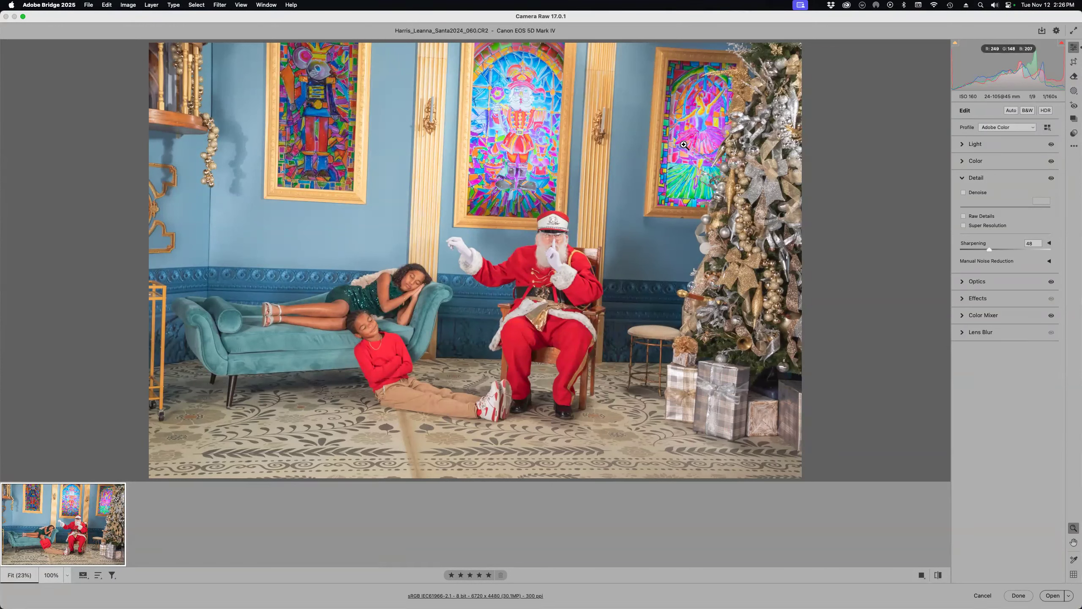
# - Create an Objects mask over the nutcracker stained-glass artwork in the gold frame above the sofa
pyautogui.click(1073, 92)
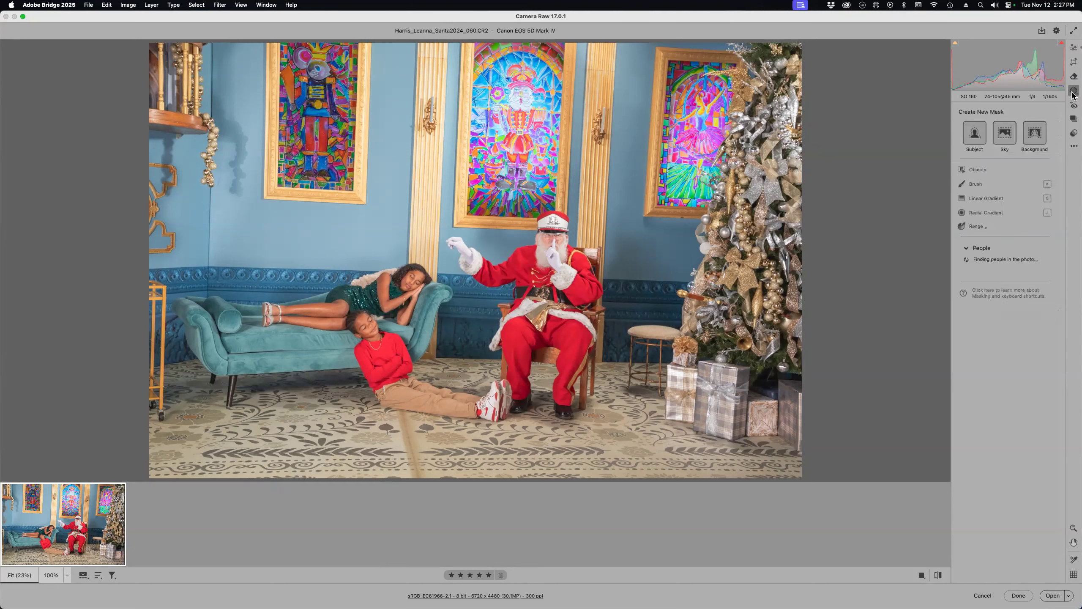
pyautogui.click(982, 170)
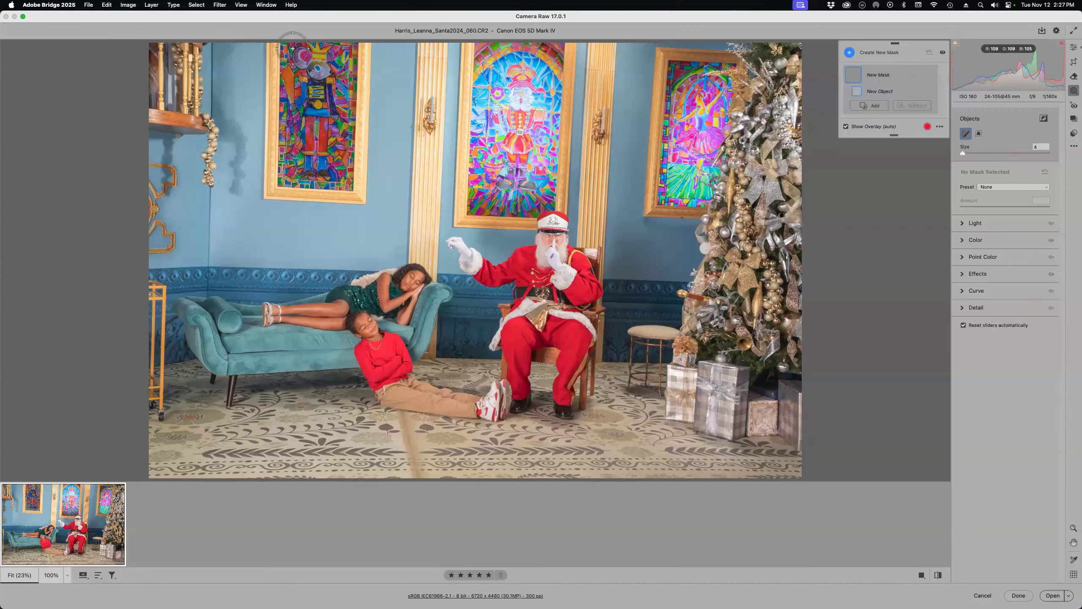
pyautogui.moveTo(291, 48)
pyautogui.mouseDown()
pyautogui.moveTo(281, 183)
pyautogui.moveTo(313, 176)
pyautogui.moveTo(347, 188)
pyautogui.moveTo(358, 64)
pyautogui.moveTo(308, 52)
pyautogui.mouseUp()
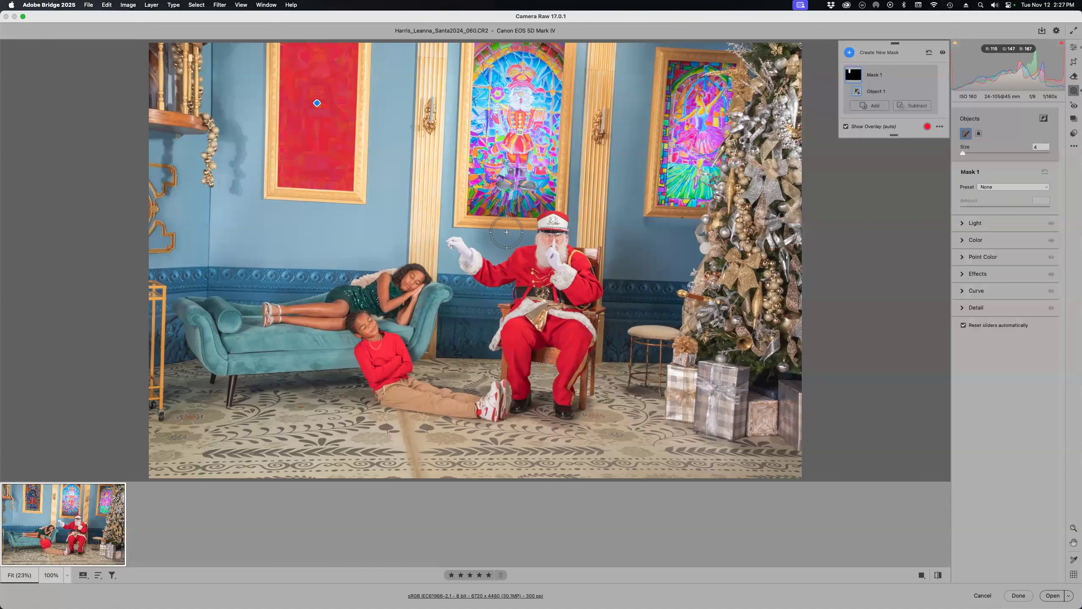
# - Set the mask's exposure to +1.00, highlights to +25, shadows to +20 and saturation to +3, and open the photo in Photoshop
pyautogui.click(962, 224)
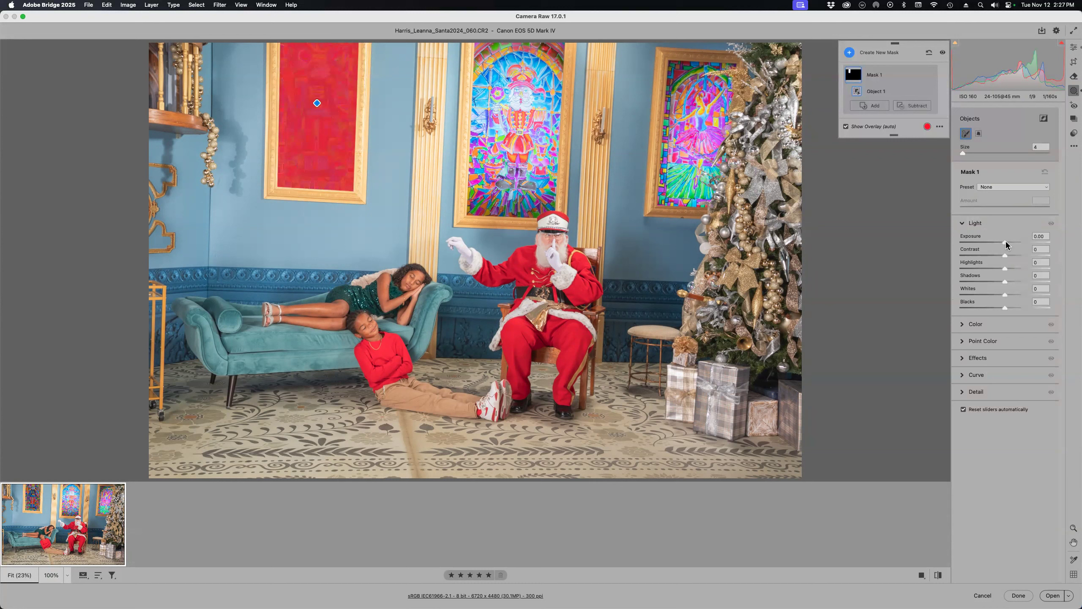
pyautogui.moveTo(1006, 242); pyautogui.dragTo(1014, 281)
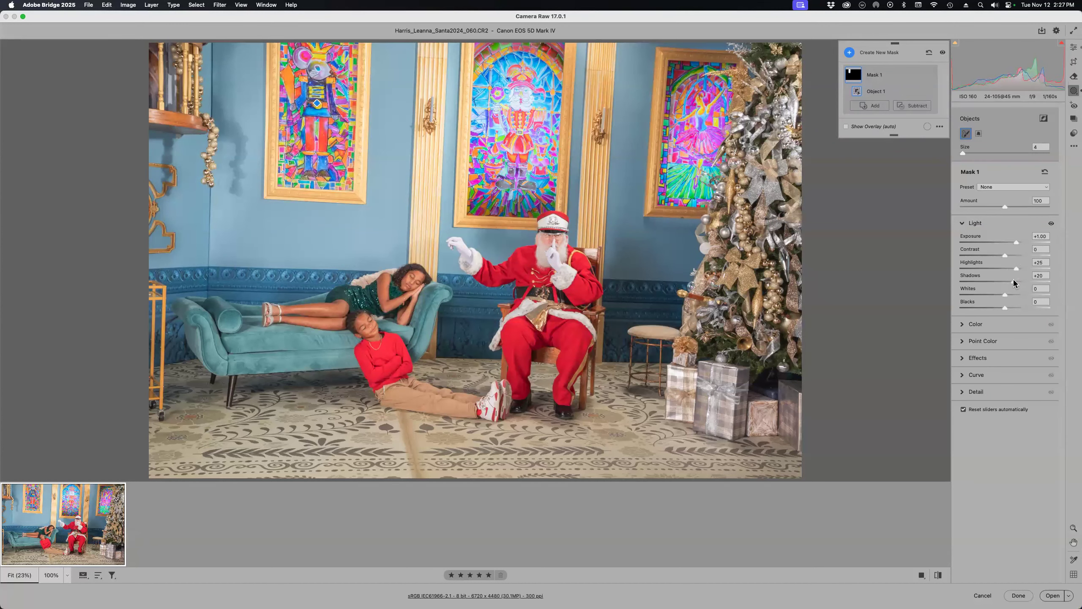
pyautogui.click(963, 325)
pyautogui.moveTo(1006, 333); pyautogui.dragTo(1007, 334)
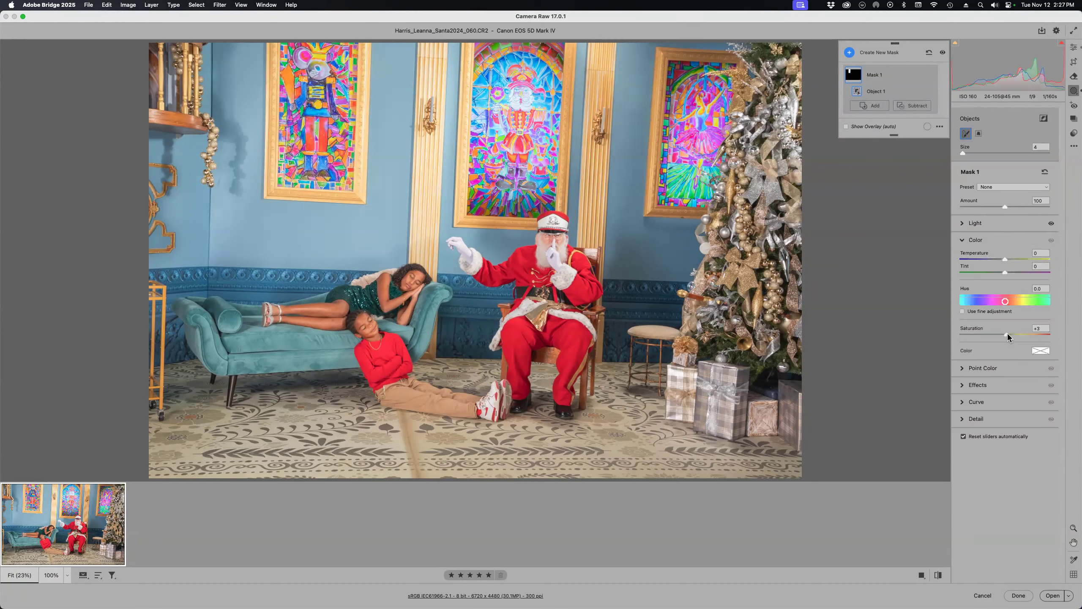
pyautogui.click(1052, 595)
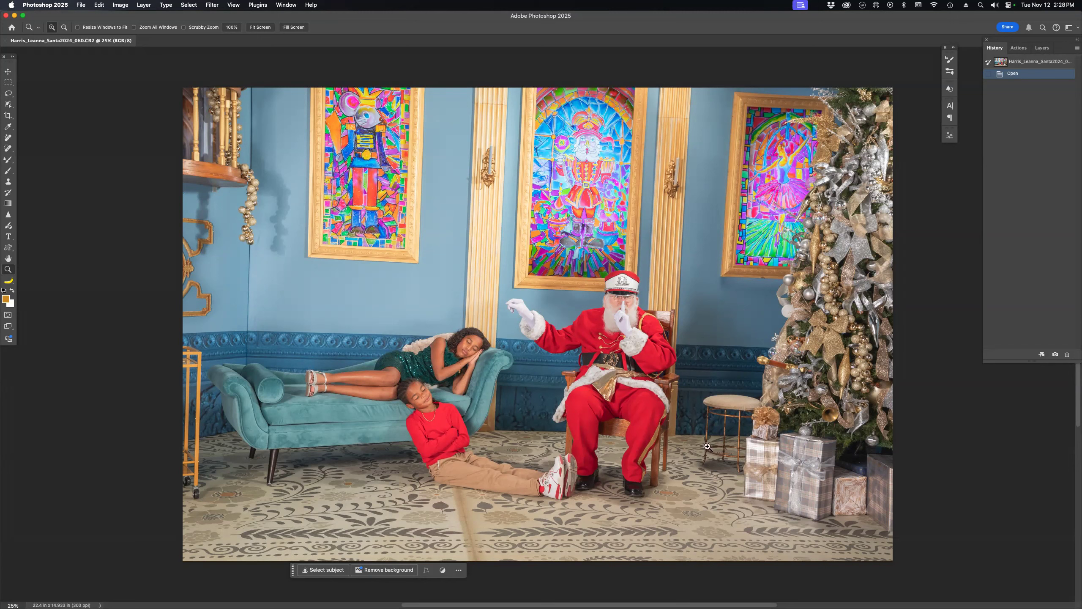
# - Close the Santa document without saving changes, and switch back to Bridge
pyautogui.press('super+w')
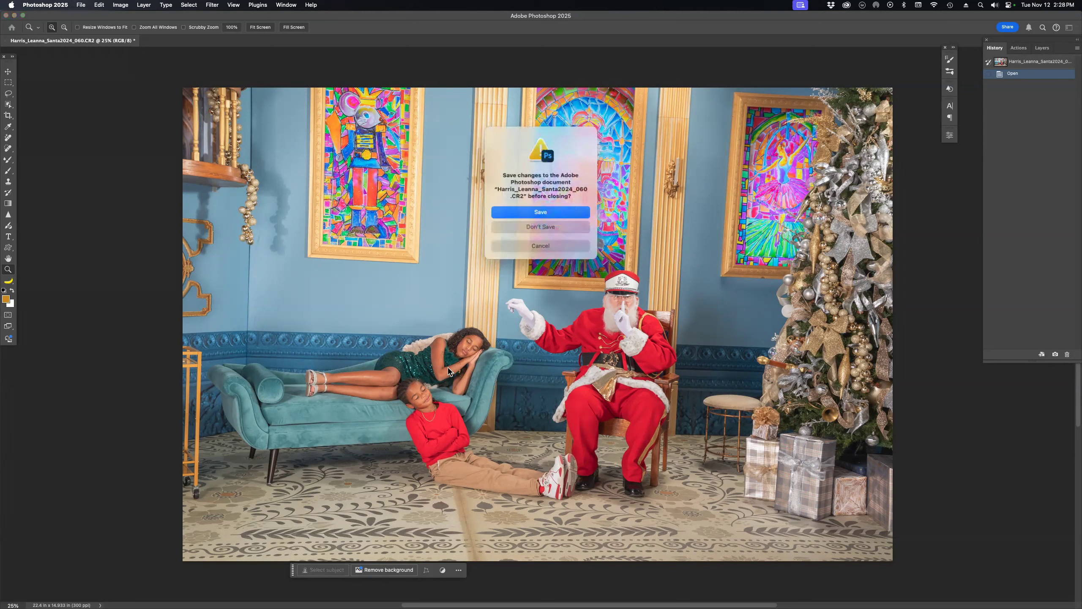
pyautogui.click(515, 225)
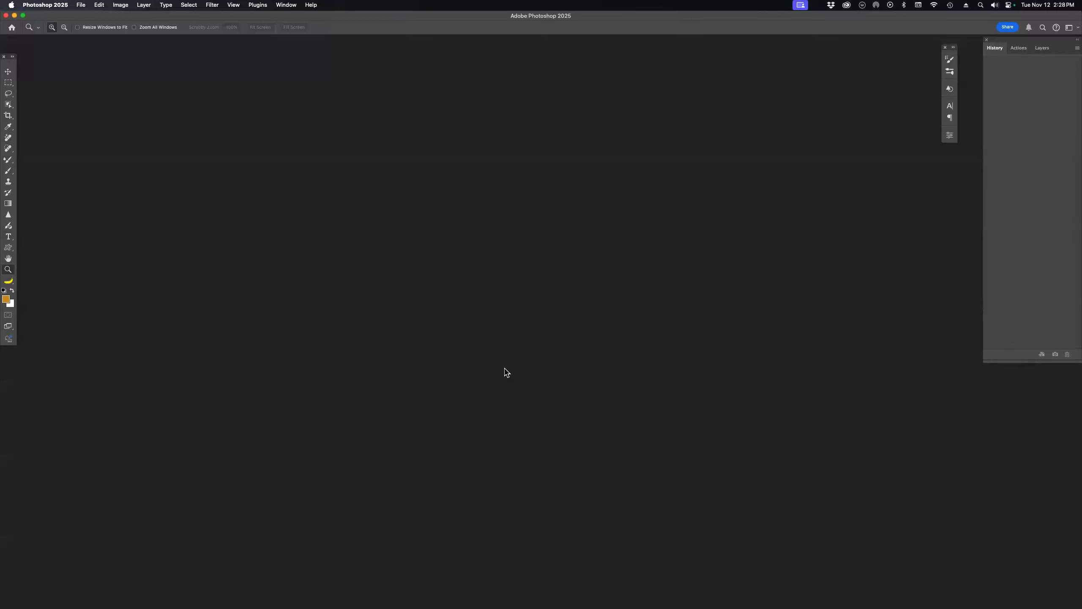
pyautogui.press('super+Tab')
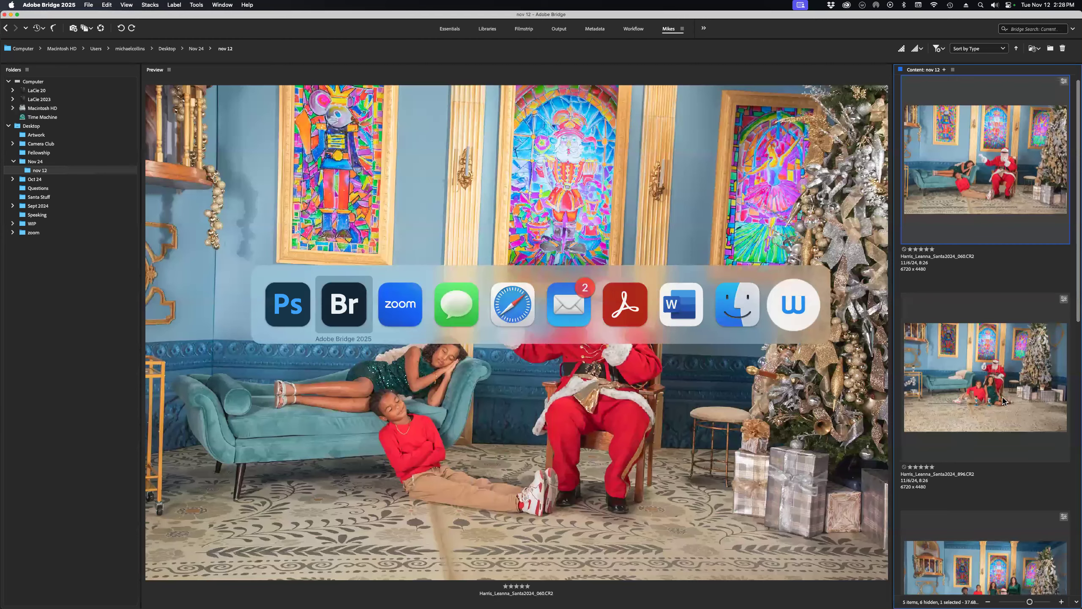
# - Preview the sunset photo DSC_3039.NEF in the nov 12 folder and open it in Camera Raw
pyautogui.scroll(-8, 1002, 401)
pyautogui.scroll(-5, 1002, 404)
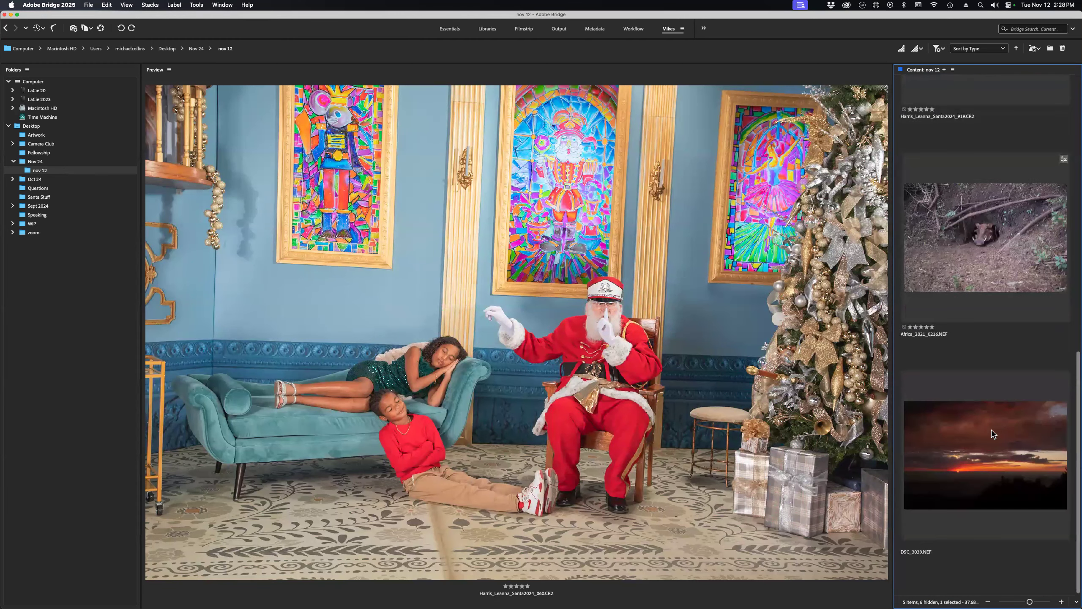
pyautogui.click(963, 455)
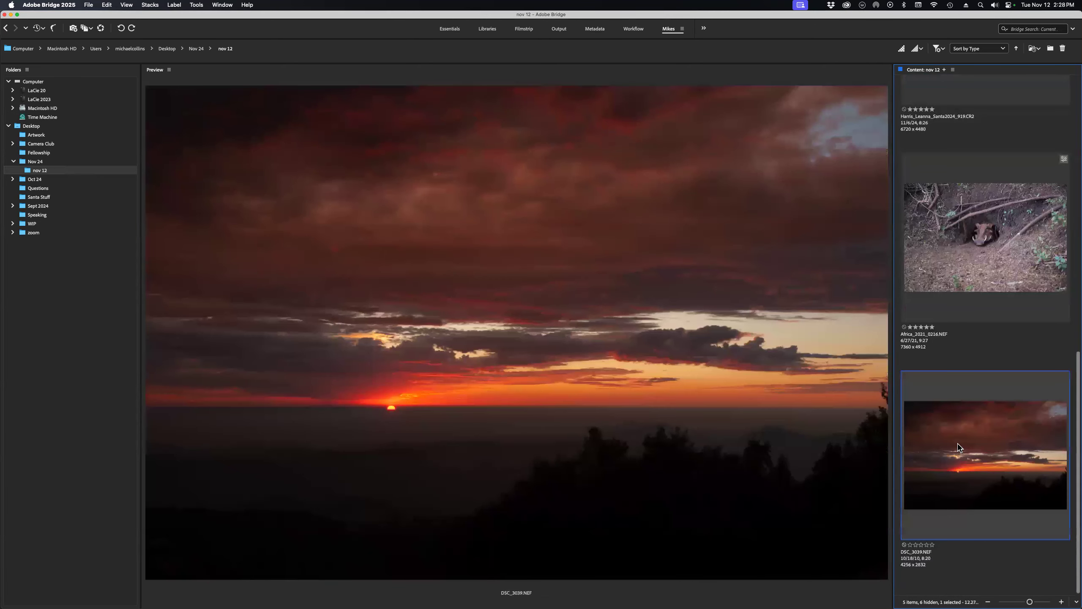
pyautogui.doubleClick(958, 446)
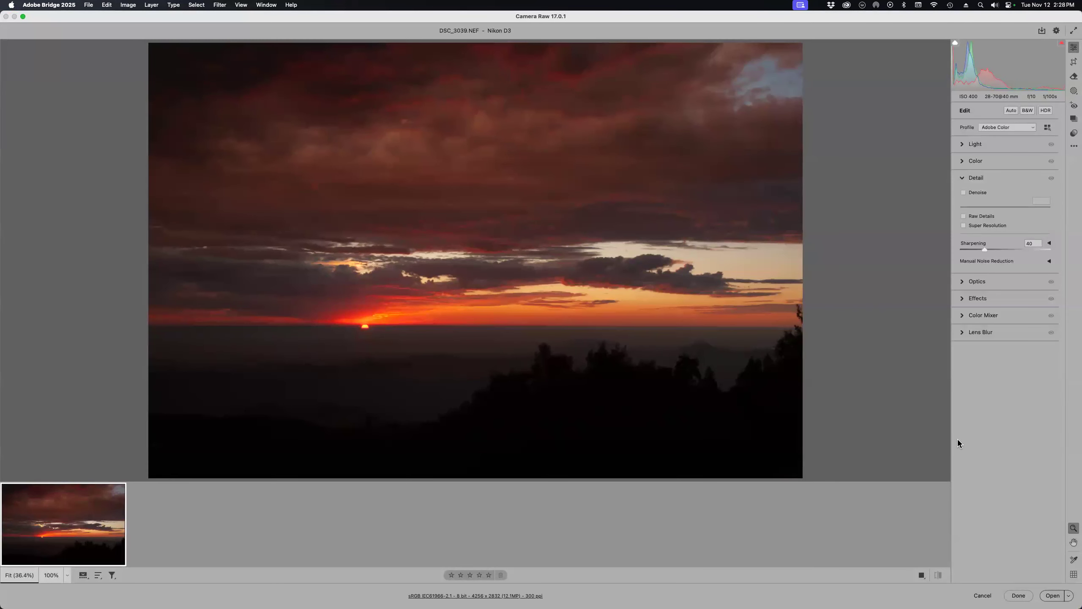
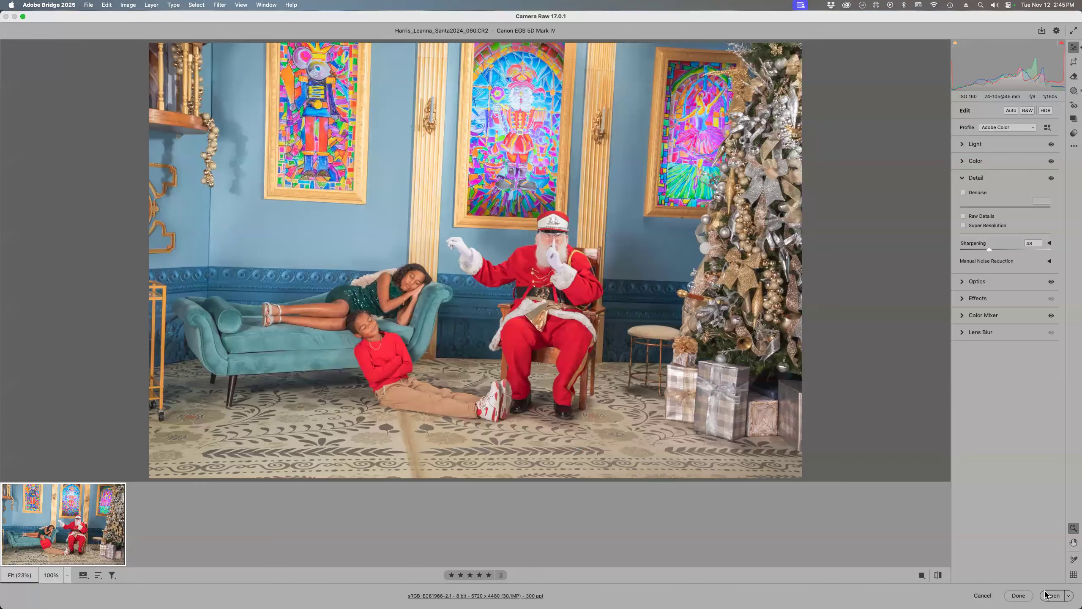
# - Open the photo of Santa with the two sleeping children in Photoshop, run the Santa Nutcracker 2024 action and display the resulting layers
pyautogui.click(1047, 594)
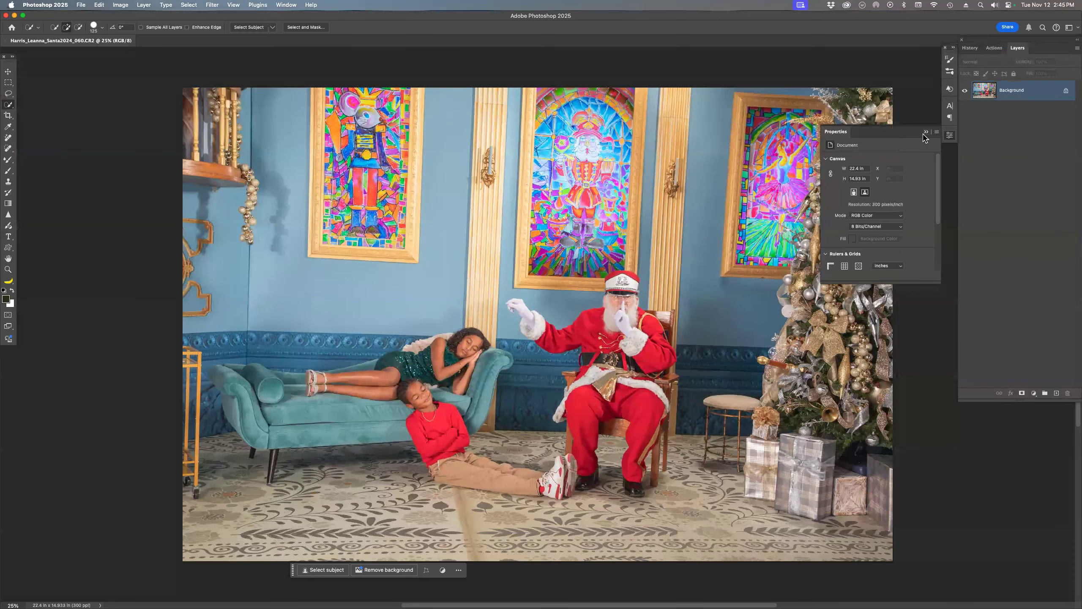
pyautogui.click(924, 132)
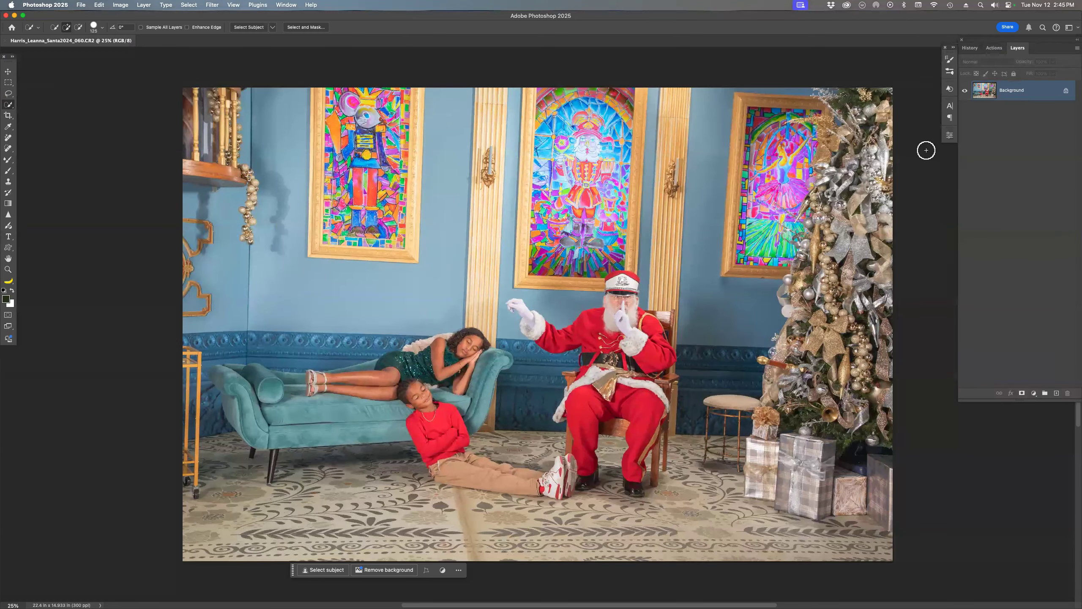
pyautogui.click(994, 48)
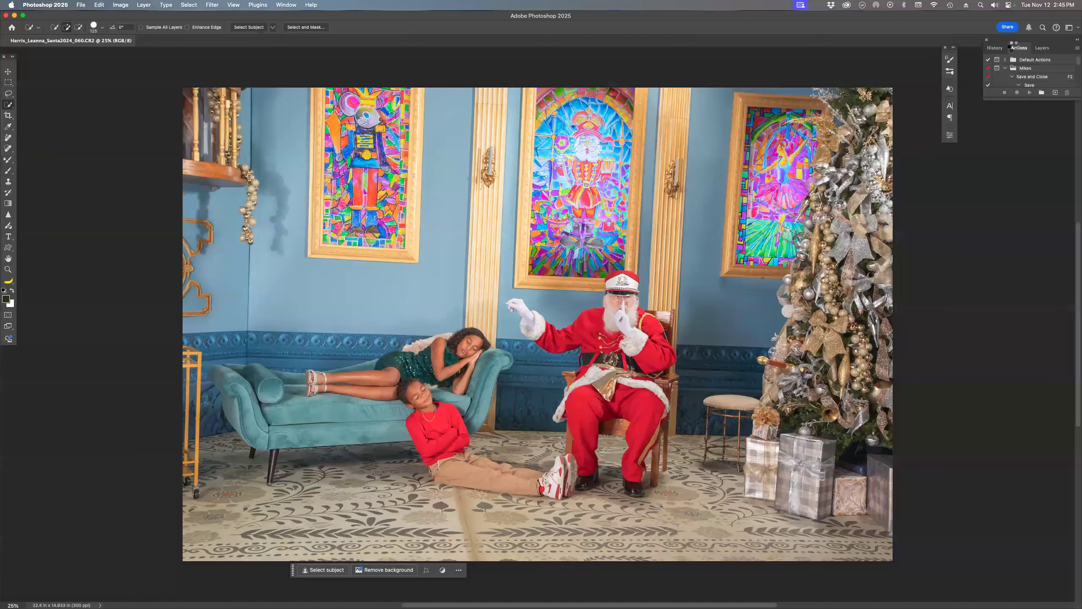
pyautogui.press('F1')
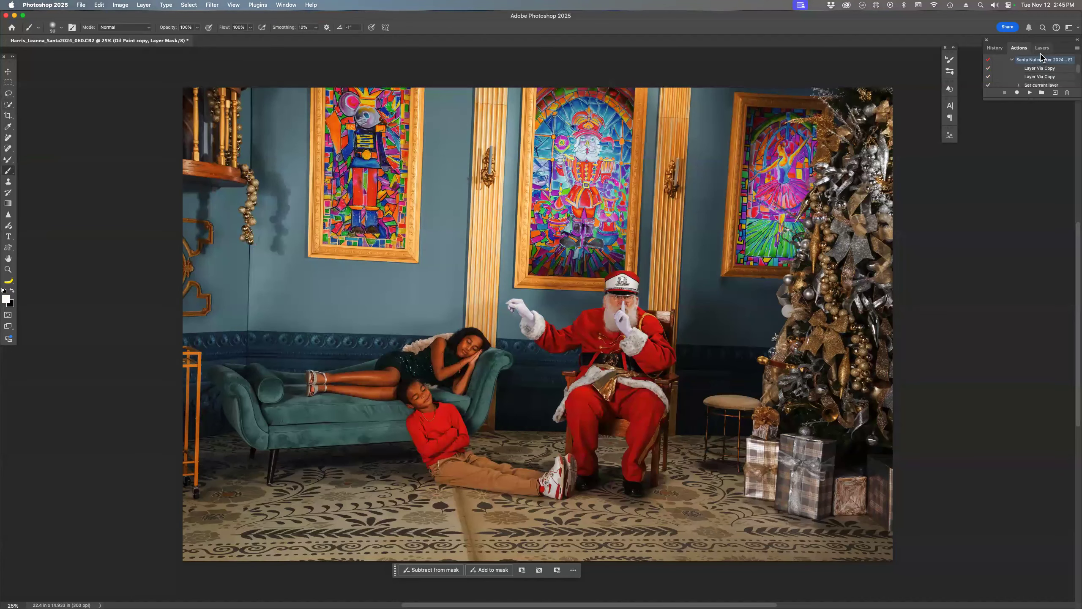
pyautogui.click(1041, 50)
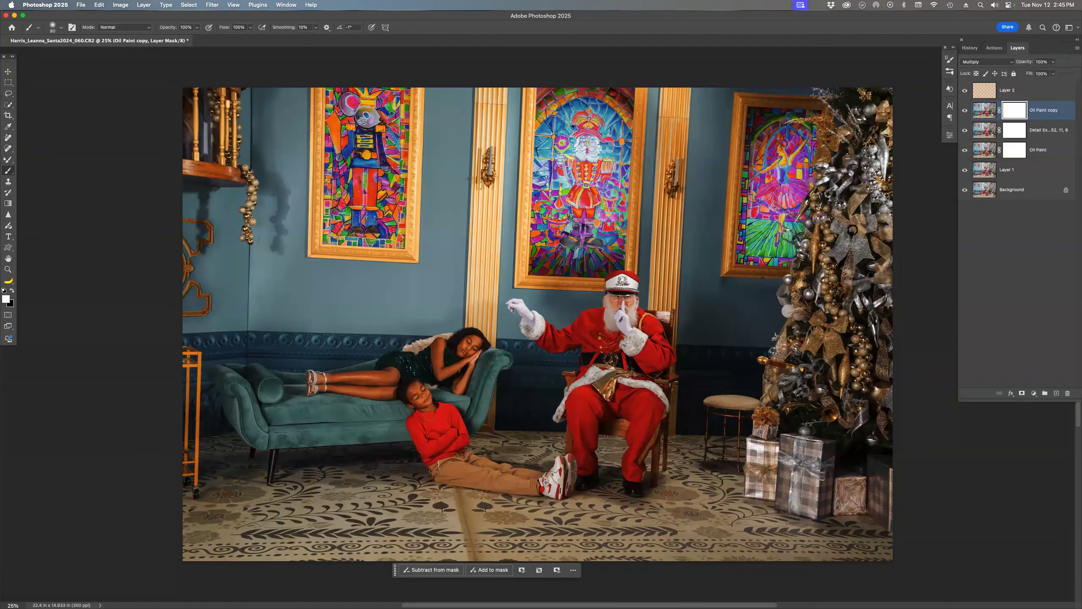
# - Enlarge the brush and paint black on the Oil Paint copy mask over the Christmas tree and the wrapped gifts
pyautogui.press(']')
pyautogui.press(']')
pyautogui.press(']')
pyautogui.press(']')
pyautogui.press(']')
pyautogui.press(']')
pyautogui.press(']')
pyautogui.press(']')
pyautogui.press(']')
pyautogui.press(']')
pyautogui.press(']')
pyautogui.press('x')
pyautogui.moveTo(858, 138)
pyautogui.mouseDown()
pyautogui.moveTo(820, 341)
pyautogui.moveTo(863, 373)
pyautogui.moveTo(892, 22)
pyautogui.mouseUp()
pyautogui.moveTo(801, 462)
pyautogui.mouseDown()
pyautogui.moveTo(843, 463)
pyautogui.moveTo(816, 394)
pyautogui.mouseUp()
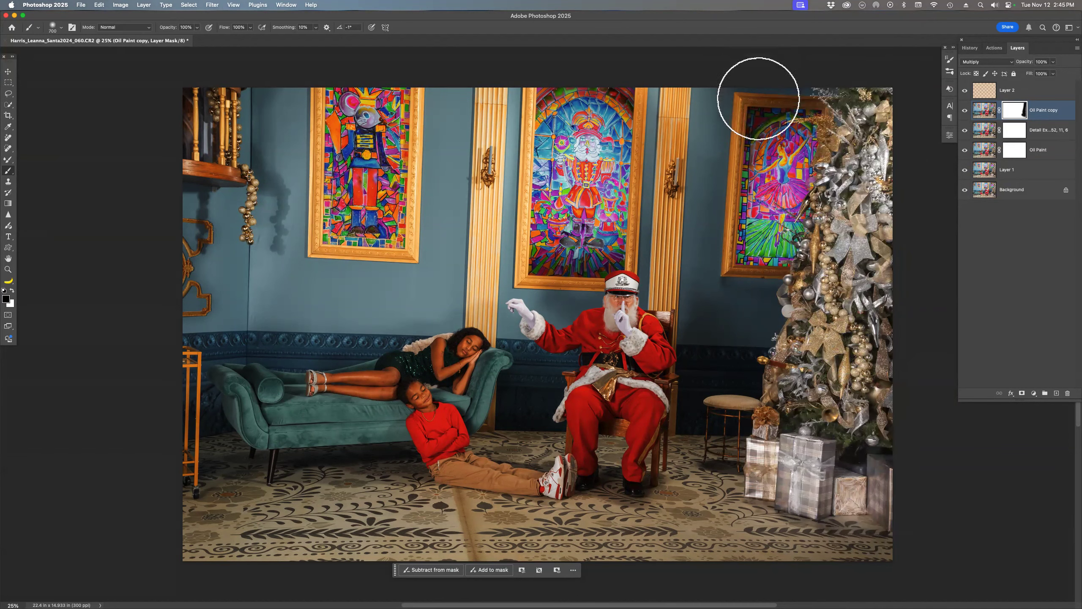
# - Paint black on the Oil Paint copy mask over the three framed stained-glass artworks
pyautogui.moveTo(762, 157)
pyautogui.mouseDown()
pyautogui.moveTo(761, 222)
pyautogui.moveTo(771, 140)
pyautogui.mouseUp()
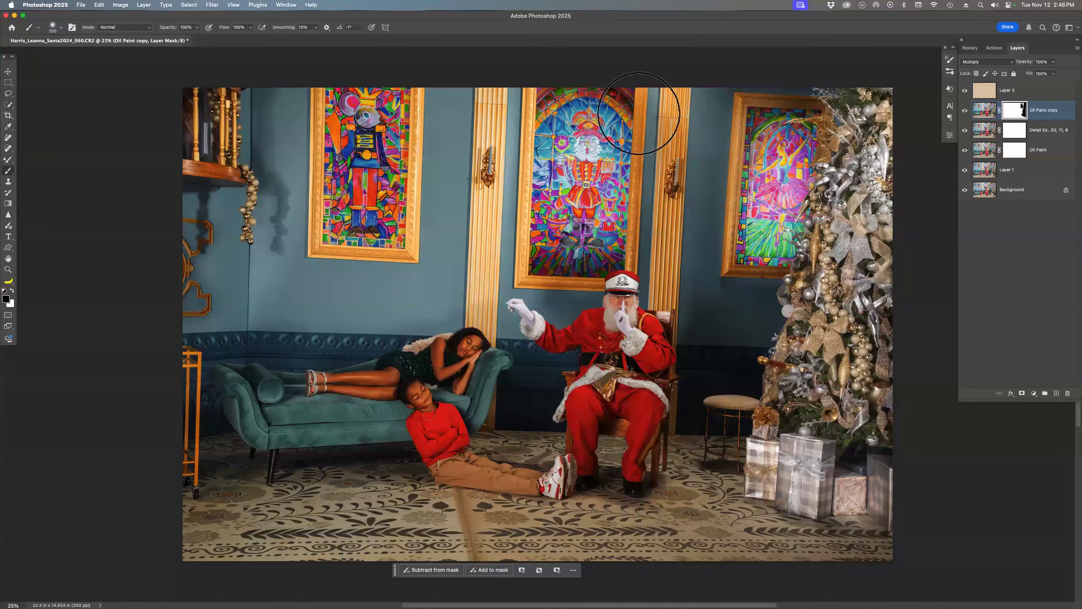
pyautogui.moveTo(571, 129)
pyautogui.mouseDown()
pyautogui.moveTo(545, 272)
pyautogui.moveTo(618, 213)
pyautogui.moveTo(596, 85)
pyautogui.mouseUp()
pyautogui.moveTo(353, 109)
pyautogui.mouseDown()
pyautogui.moveTo(360, 221)
pyautogui.moveTo(398, 65)
pyautogui.mouseUp()
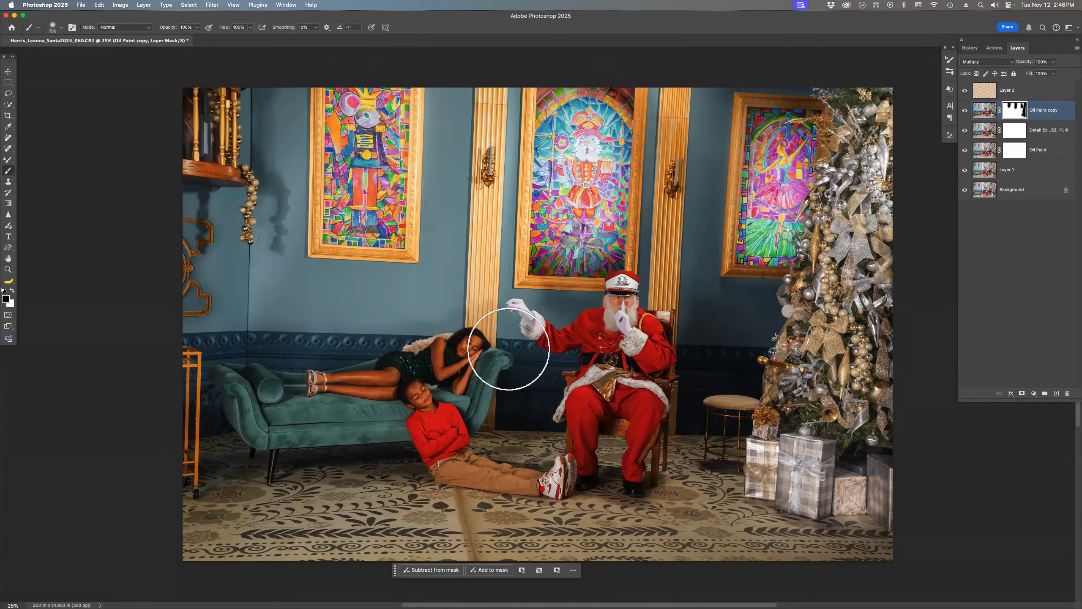
# - Shrink the brush and paint black on the Oil Paint copy mask over the faces of both children and Santa
pyautogui.press('[')
pyautogui.press('[')
pyautogui.press('[')
pyautogui.press('[')
pyautogui.press('[')
pyautogui.press('[')
pyautogui.press('[')
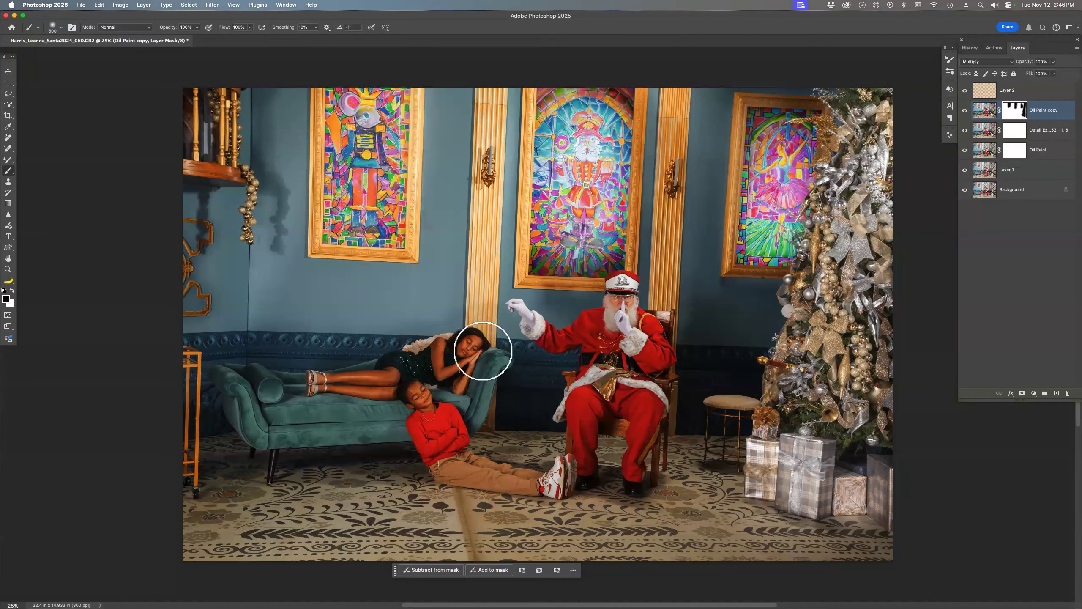
pyautogui.moveTo(474, 341)
pyautogui.mouseDown()
pyautogui.moveTo(438, 350)
pyautogui.moveTo(435, 374)
pyautogui.moveTo(471, 355)
pyautogui.moveTo(451, 390)
pyautogui.moveTo(308, 383)
pyautogui.moveTo(398, 376)
pyautogui.mouseUp()
pyautogui.moveTo(623, 309)
pyautogui.mouseDown()
pyautogui.moveTo(613, 322)
pyautogui.moveTo(624, 311)
pyautogui.moveTo(624, 341)
pyautogui.mouseUp()
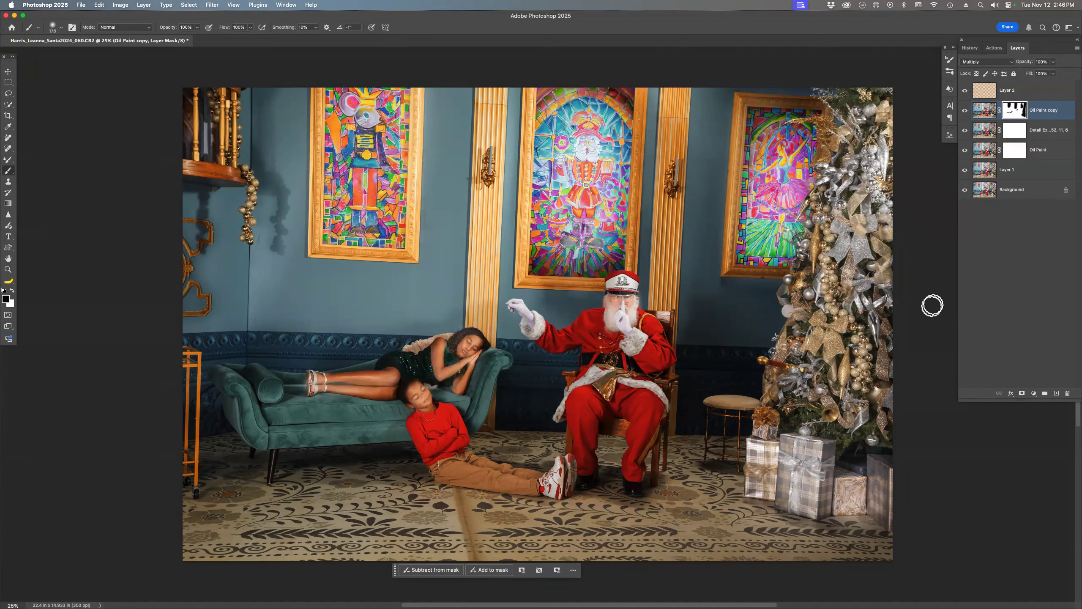
# - Select Layer 2, switch to Bridge and browse to LaCie 20 > _Photos > 2024 > Kitten Ballroom > Reference Files
pyautogui.click(1020, 94)
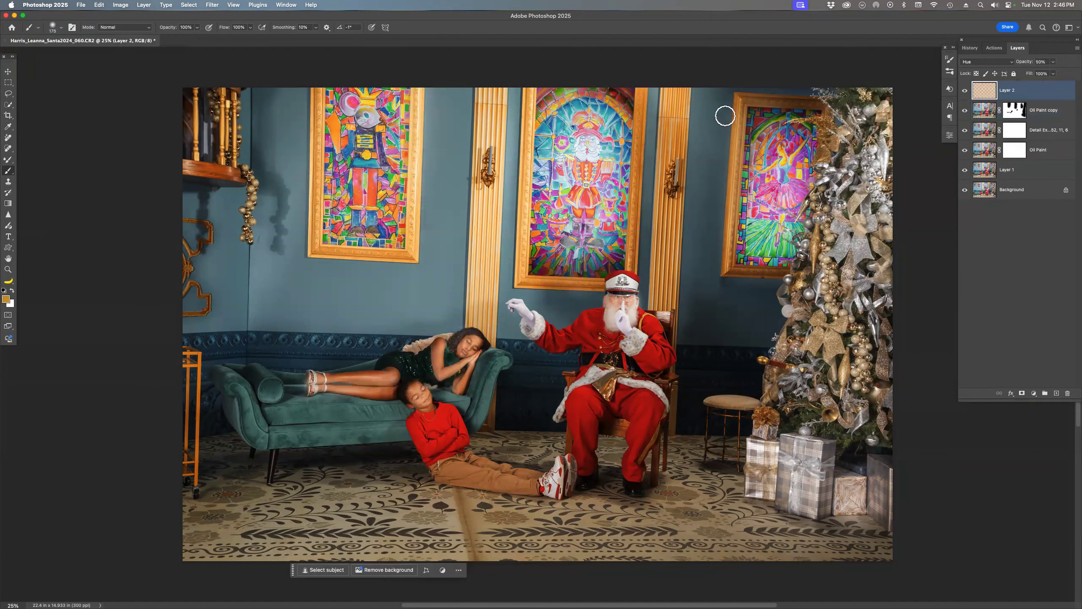
pyautogui.press('super+Tab')
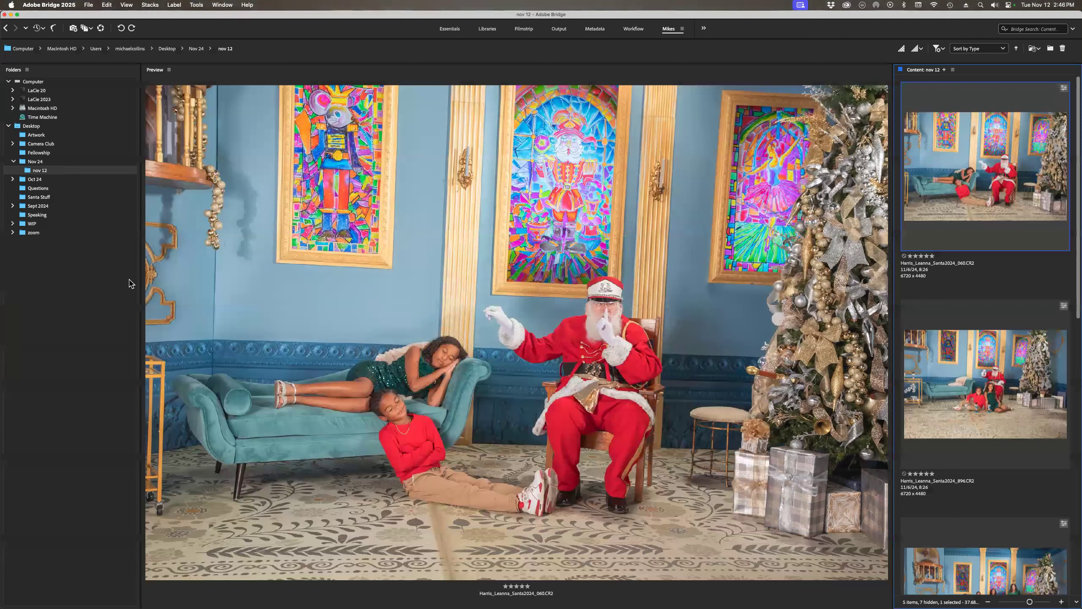
pyautogui.click(13, 91)
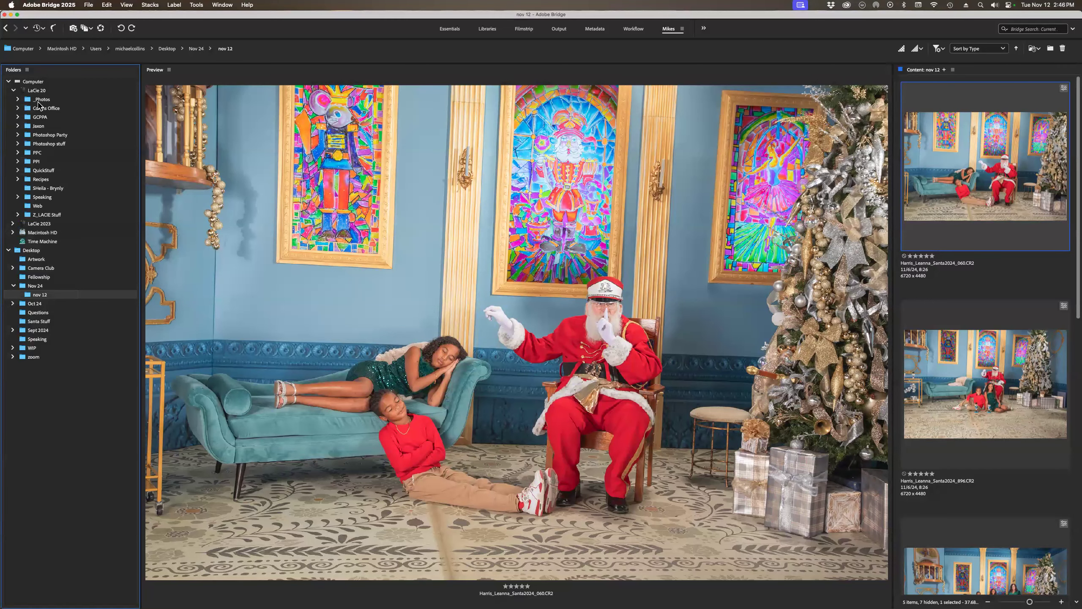
pyautogui.click(40, 100)
pyautogui.click(18, 100)
pyautogui.click(40, 154)
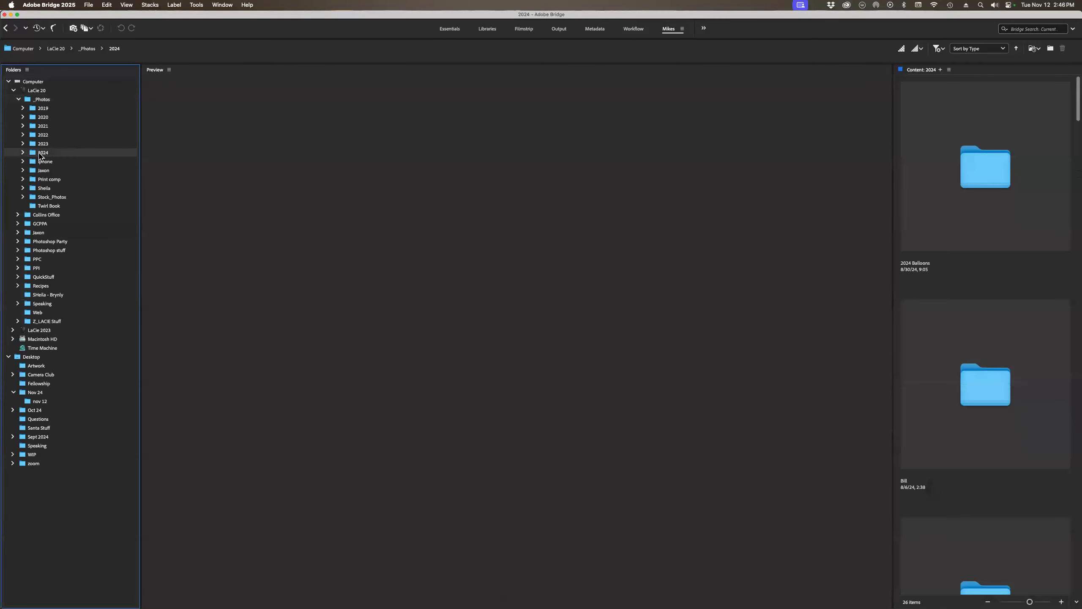
pyautogui.click(22, 152)
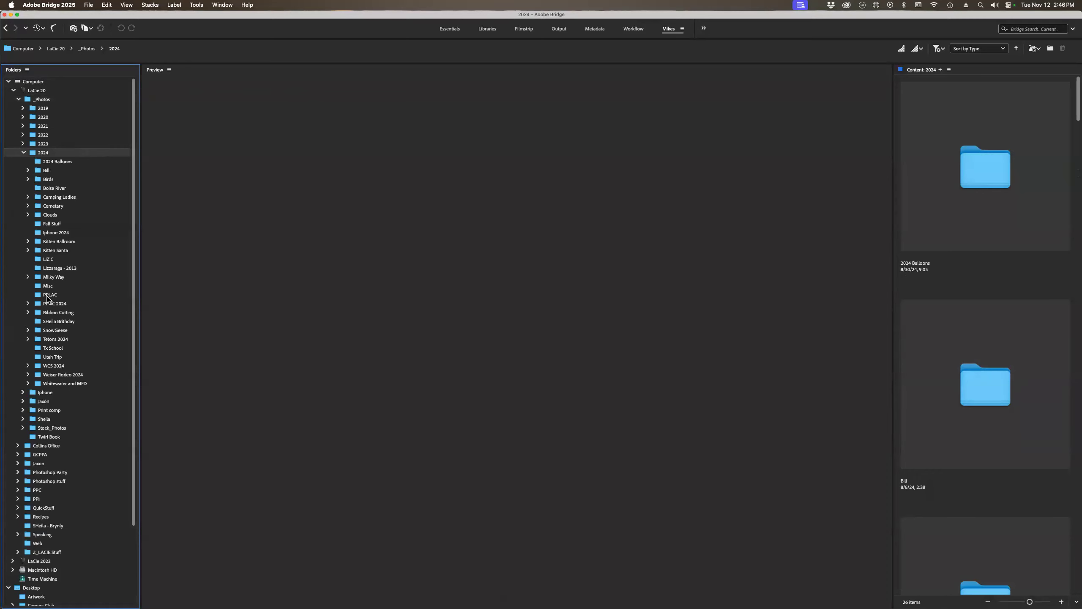
pyautogui.click(66, 242)
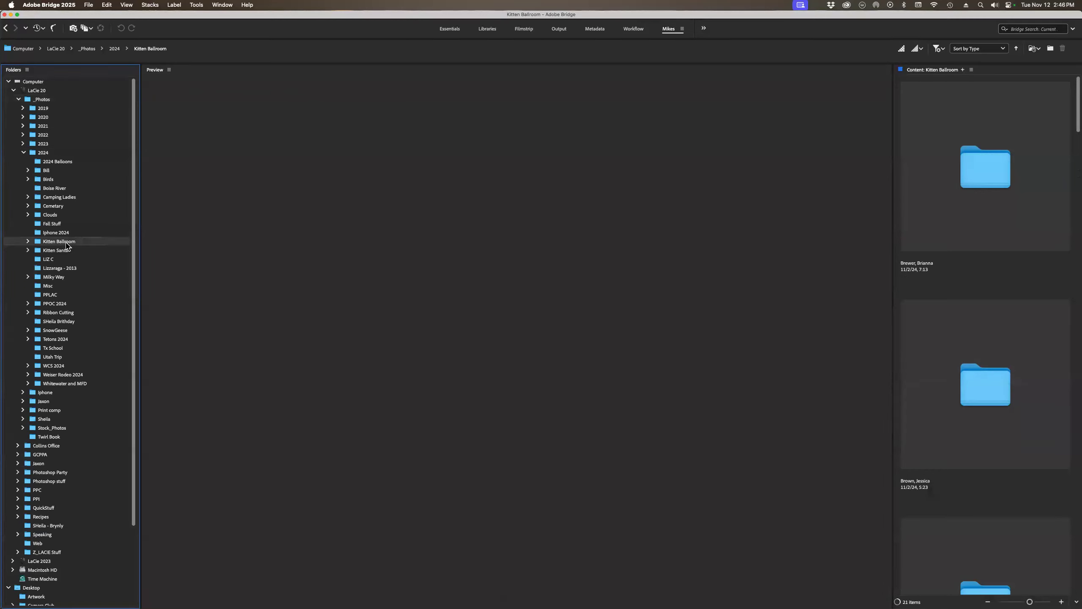
pyautogui.click(29, 241)
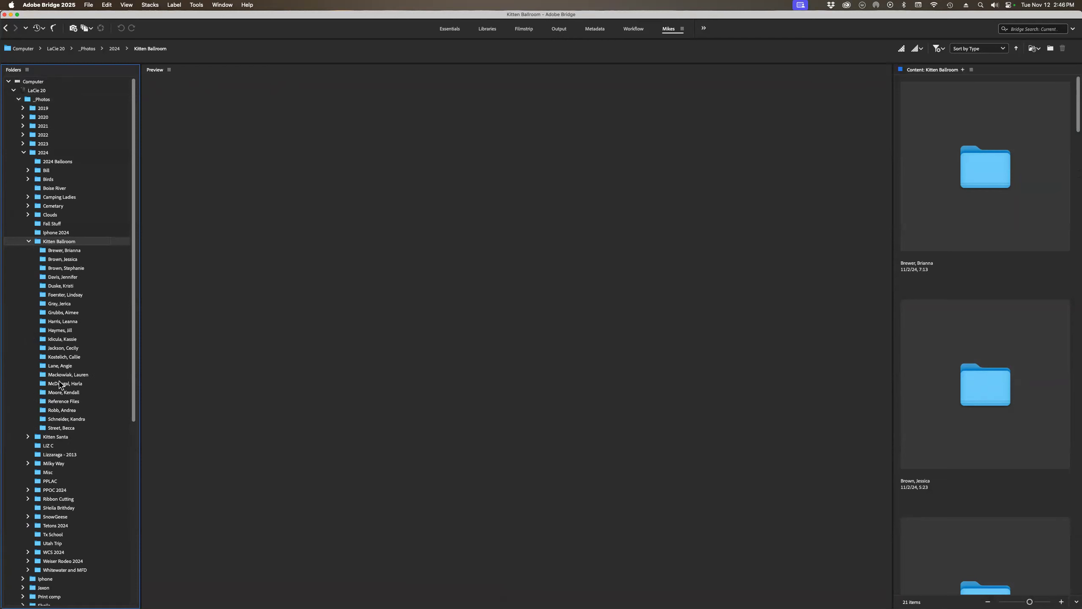
pyautogui.click(65, 402)
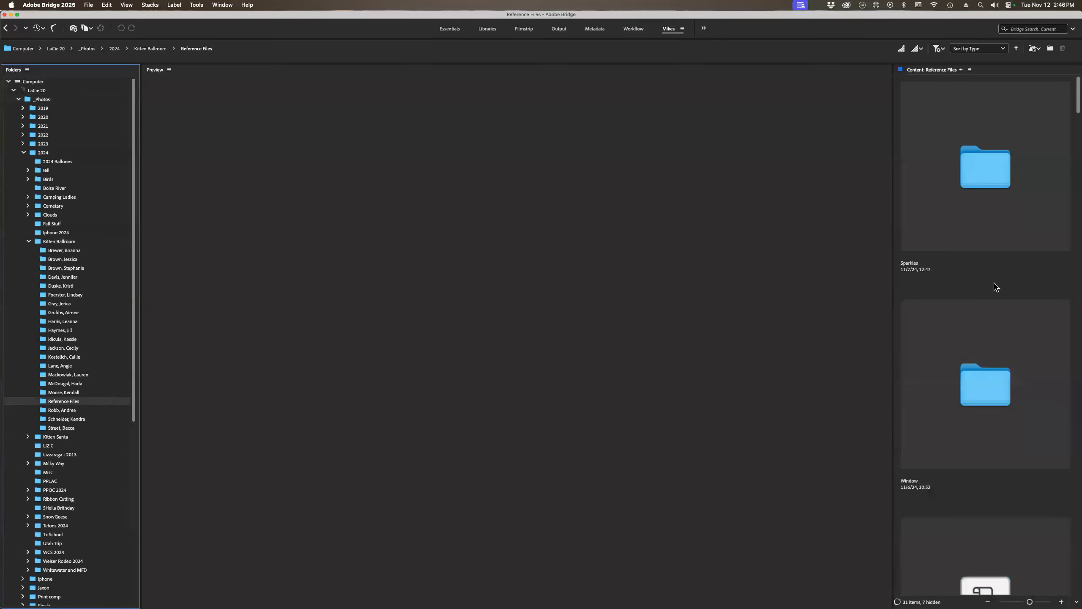
# - Open _Nutcracker.psd from the Sparkles folder, copy The Nutcracker group into the Santa document and reposition it over the scene
pyautogui.doubleClick(981, 174)
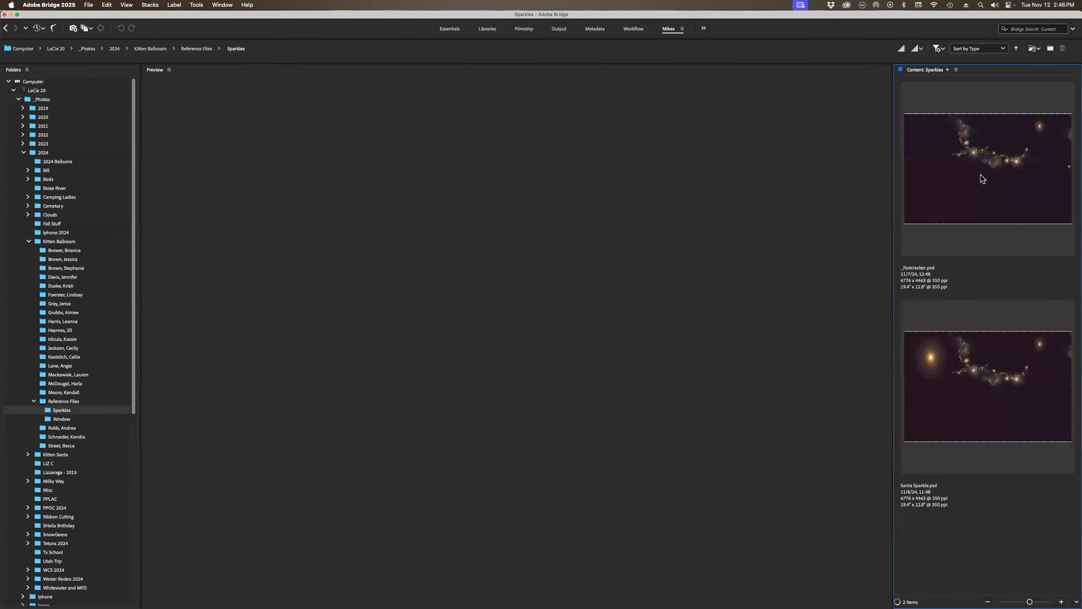
pyautogui.doubleClick(981, 179)
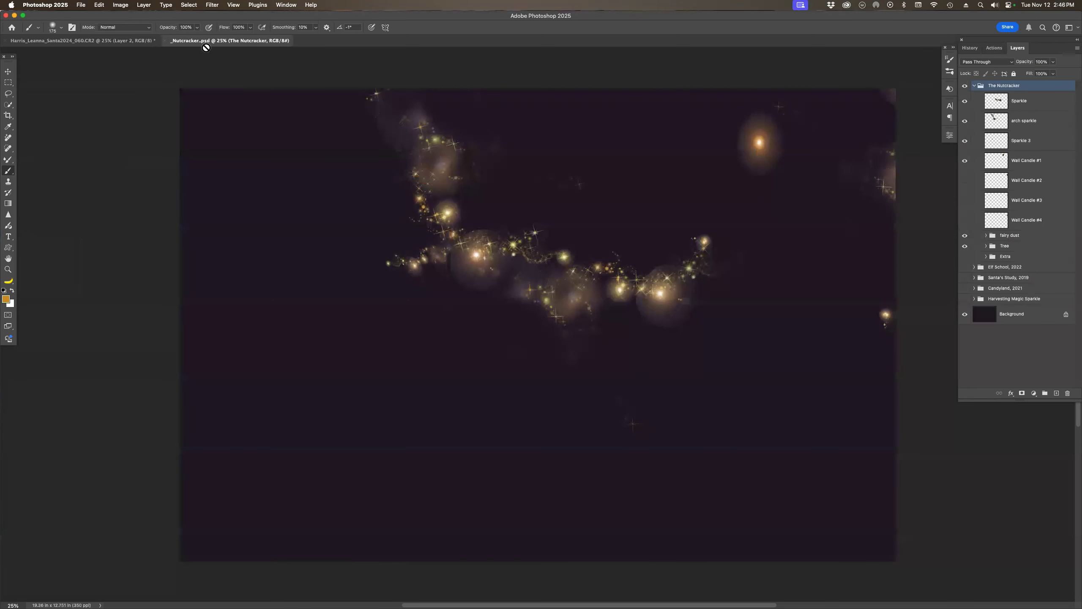
pyautogui.moveTo(992, 87); pyautogui.dragTo(539, 274)
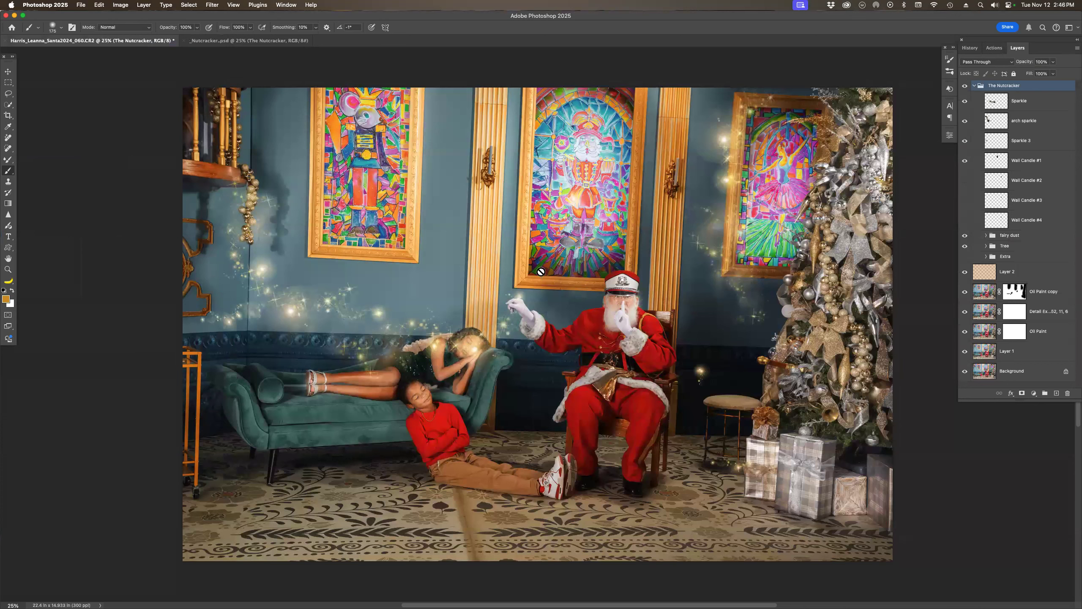
pyautogui.press('v')
pyautogui.moveTo(575, 239); pyautogui.dragTo(673, 295)
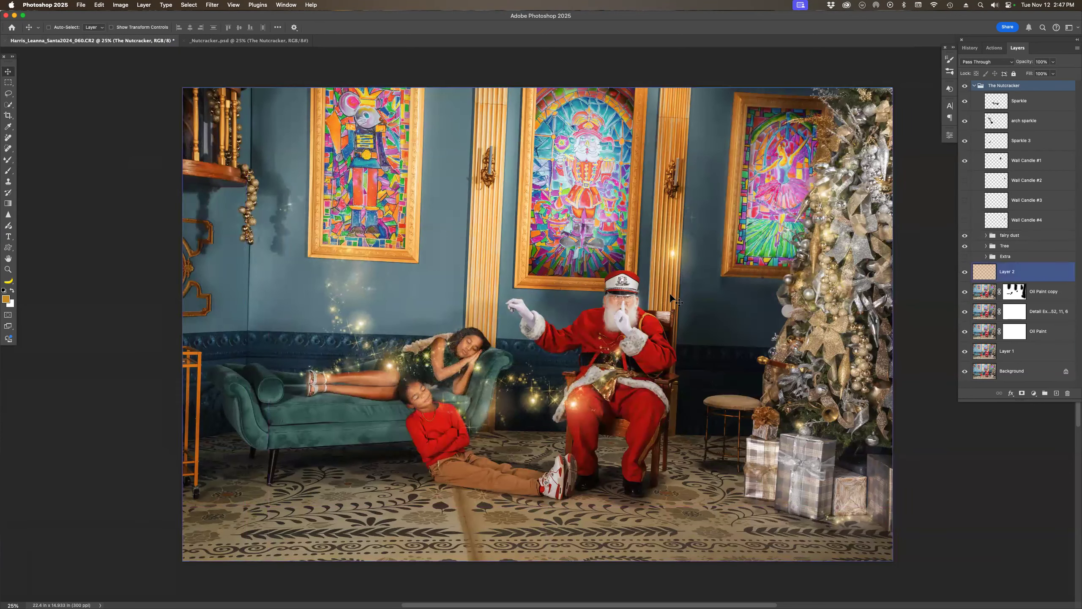
# - Move the Sparkle layer to the floor by Santa's feet and the Wall Candle #1 glow onto the sconce right of the middle artwork
pyautogui.click(994, 107)
pyautogui.moveTo(377, 323); pyautogui.dragTo(424, 441)
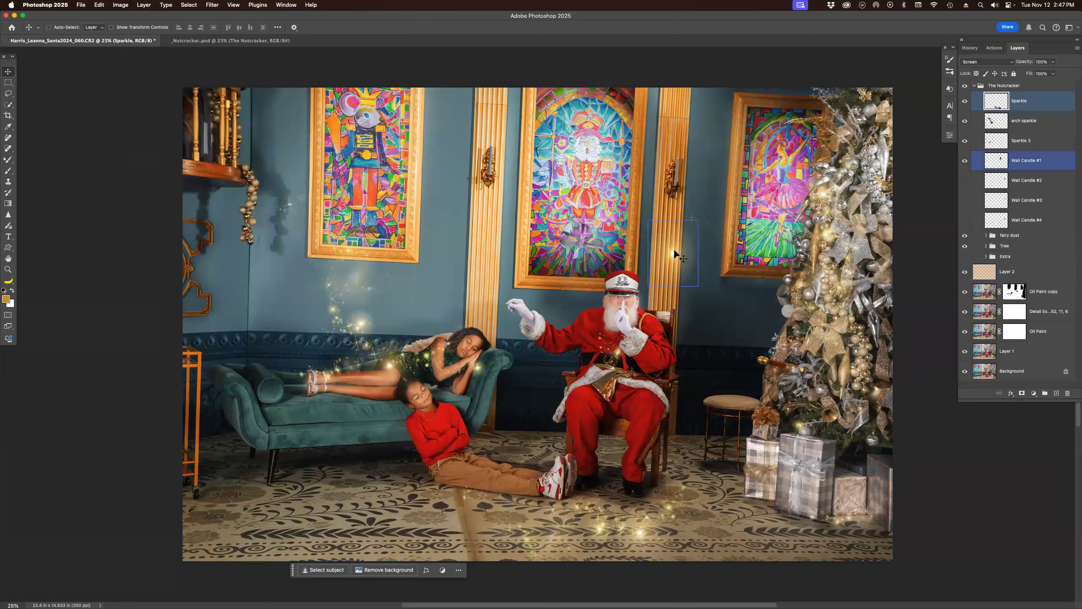
pyautogui.moveTo(669, 245); pyautogui.dragTo(660, 209)
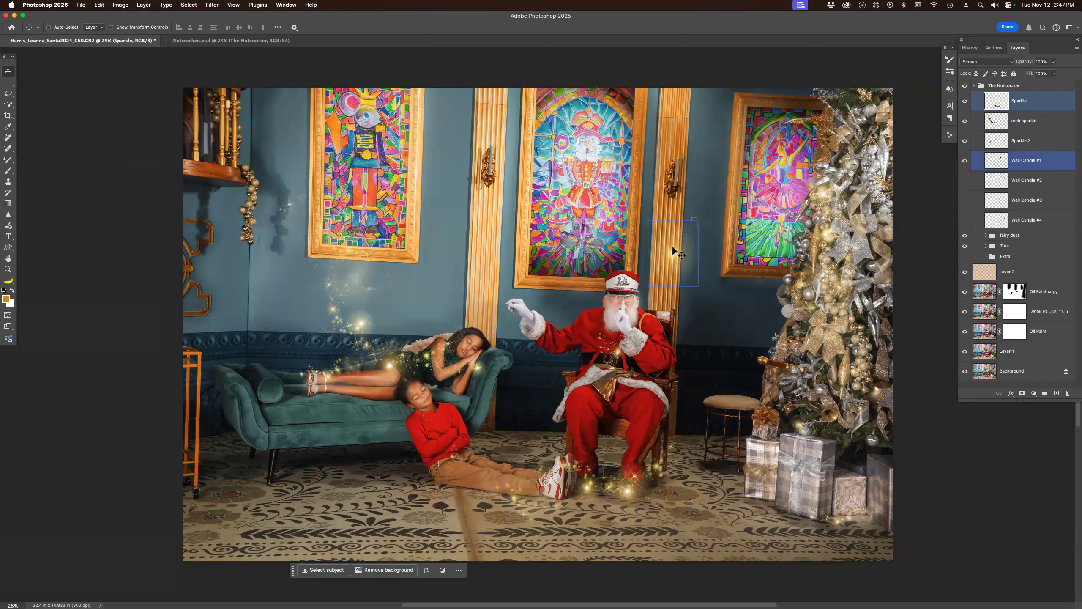
pyautogui.click(1017, 164)
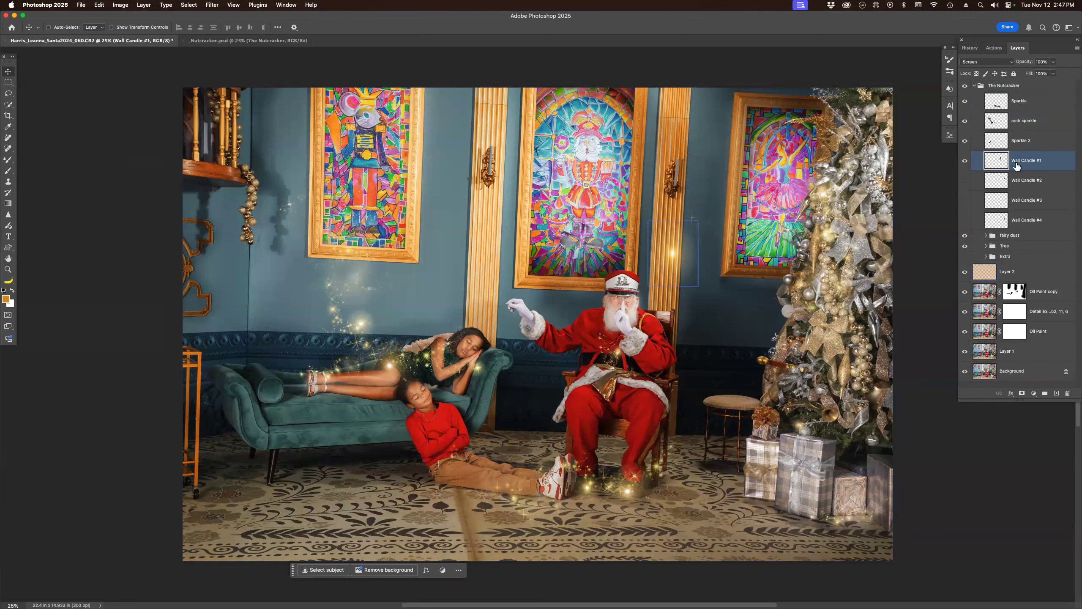
pyautogui.moveTo(716, 274)
pyautogui.mouseDown()
pyautogui.moveTo(728, 175)
pyautogui.moveTo(720, 177)
pyautogui.mouseUp()
# - Brush golden strokes on the Wall Candle #1 layer below the middle artwork, above the sofa and across the floor to Santa's feet
pyautogui.press('b')
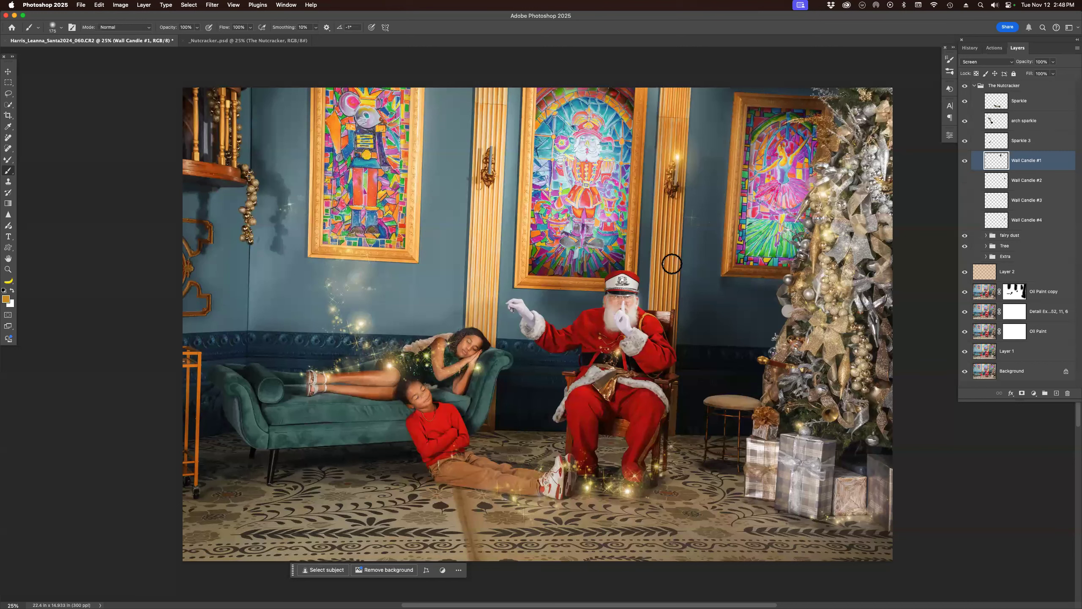
pyautogui.moveTo(671, 260); pyautogui.dragTo(587, 234)
pyautogui.moveTo(332, 317); pyautogui.dragTo(331, 353)
pyautogui.moveTo(387, 515)
pyautogui.mouseDown()
pyautogui.moveTo(514, 513)
pyautogui.moveTo(570, 461)
pyautogui.mouseUp()
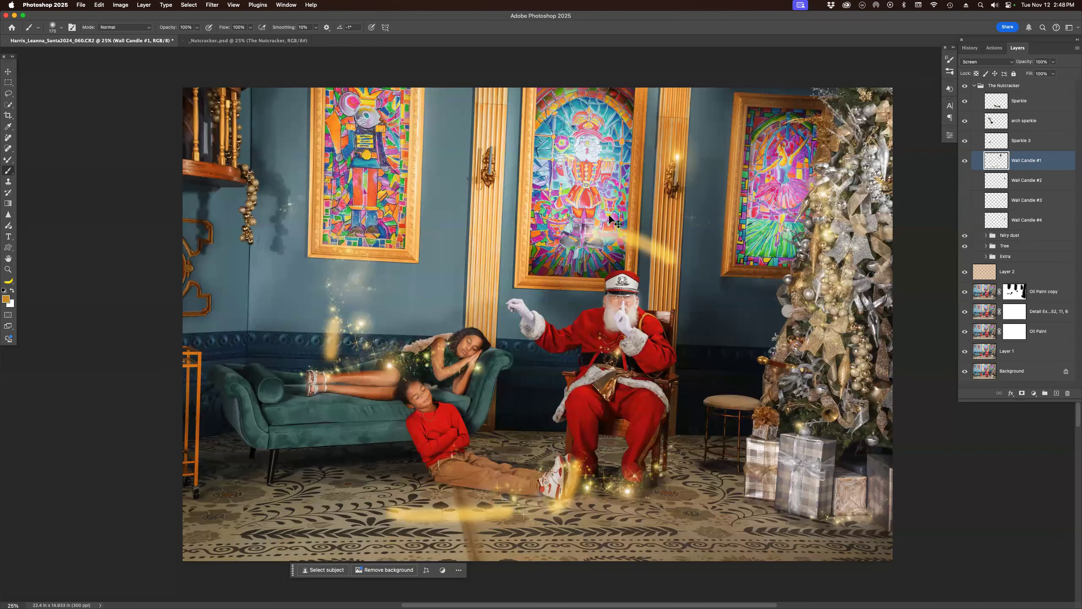
# - Close the Santa document and _Nutcracker.psd without saving changes
pyautogui.press('super+w')
pyautogui.click(552, 228)
pyautogui.press('super+w')
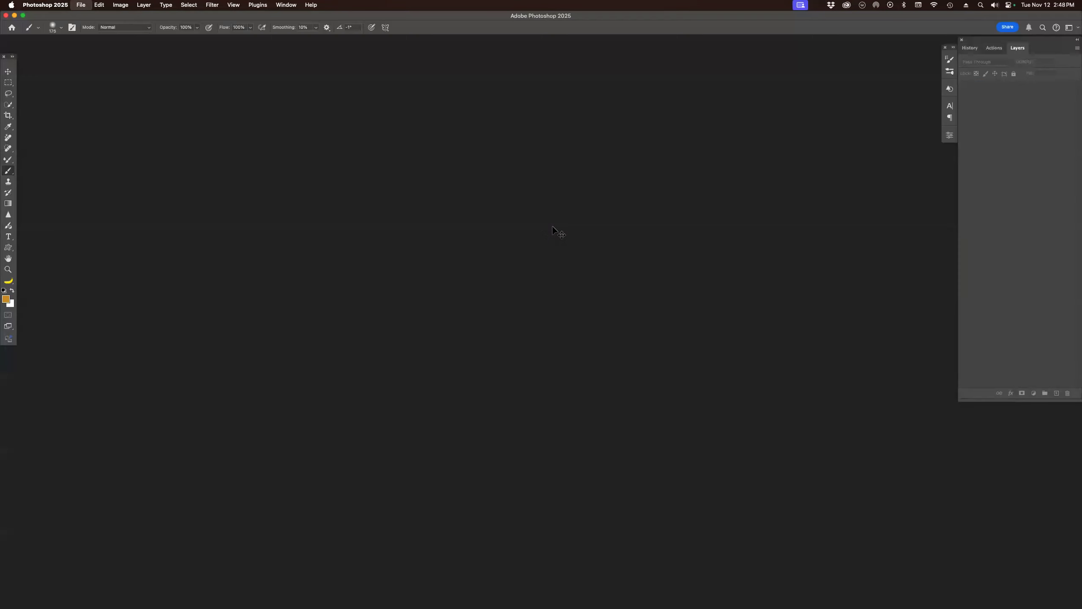